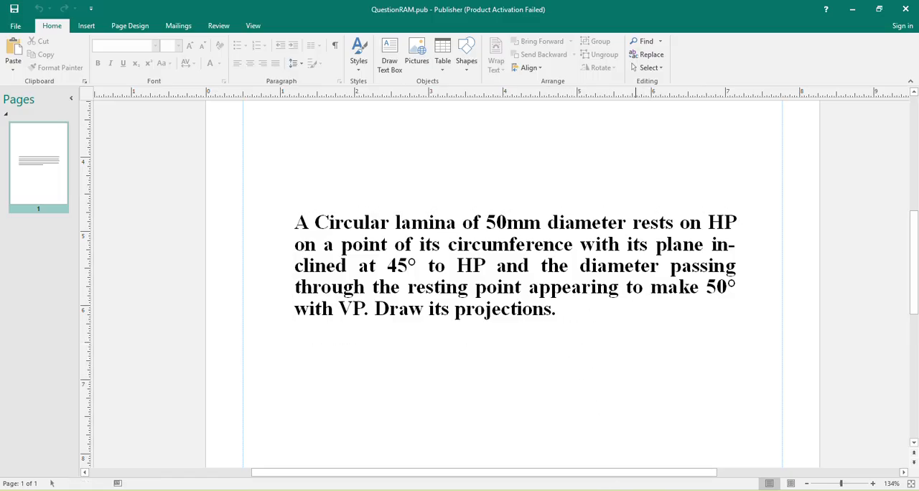
Reread the circular lamina problem statement in Publisher and switch to the Test.dwg drawing in AutoCAD.
key("alt+Tab")
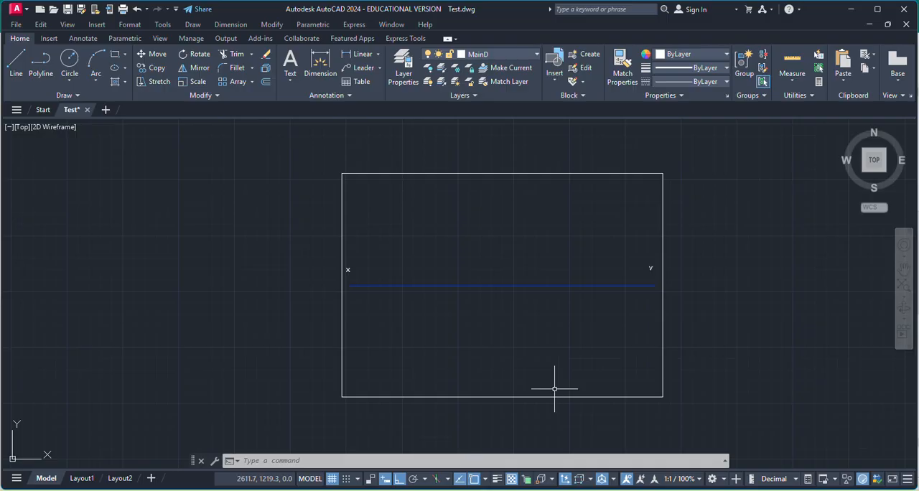
left_click(68, 61)
key("alt+Tab")
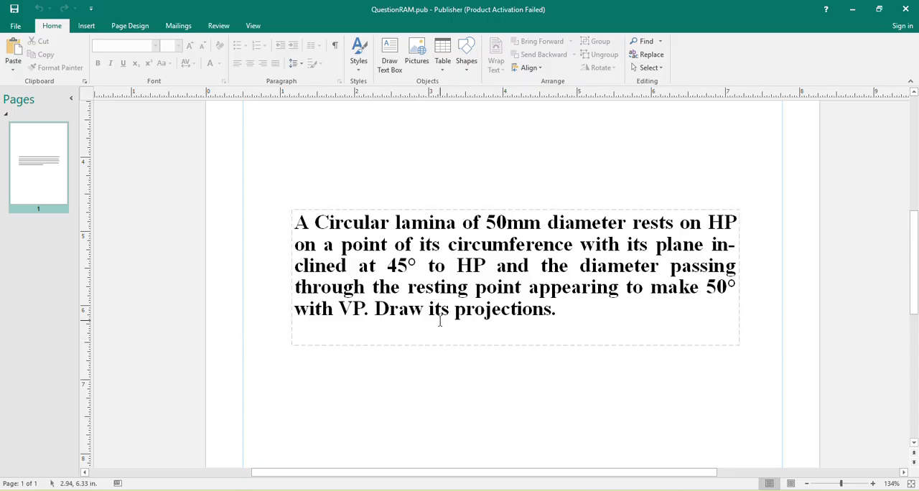
key("alt+Tab")
scroll(420, 367, "up", 3)
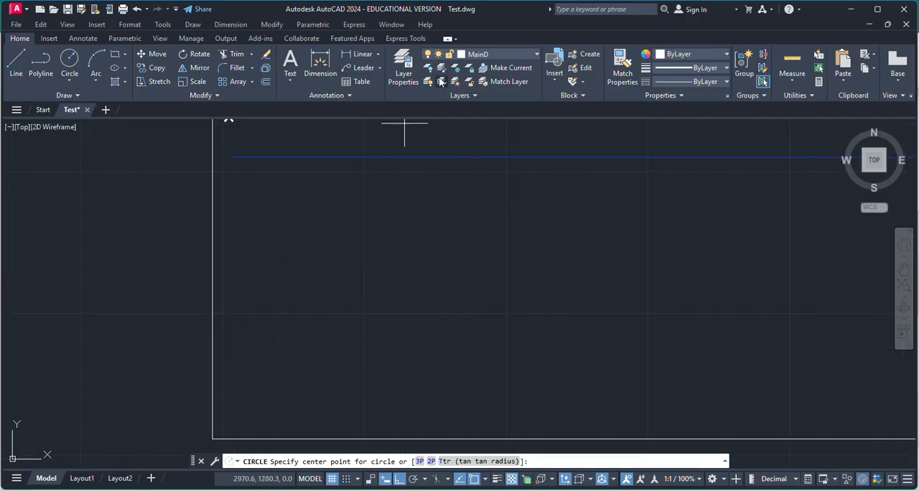
Check in the layer list which layer is current.
left_click(403, 69)
scroll(94, 80, "down", 1)
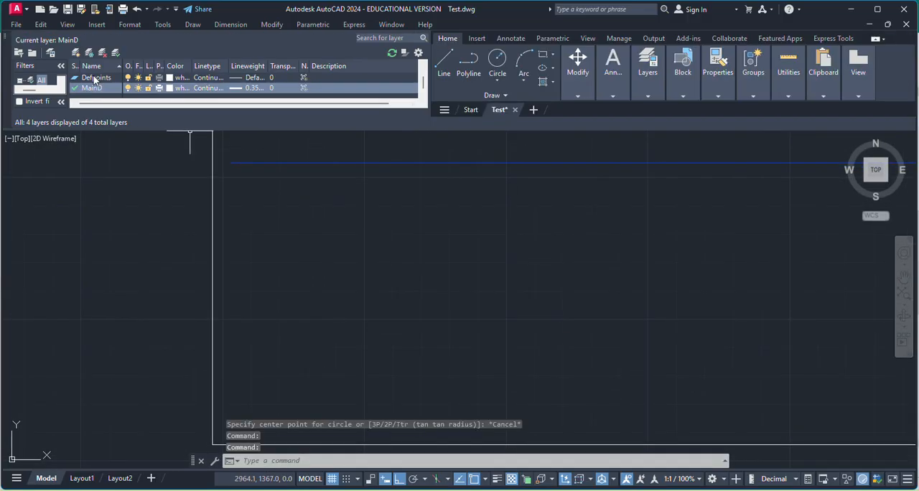
left_click(9, 39)
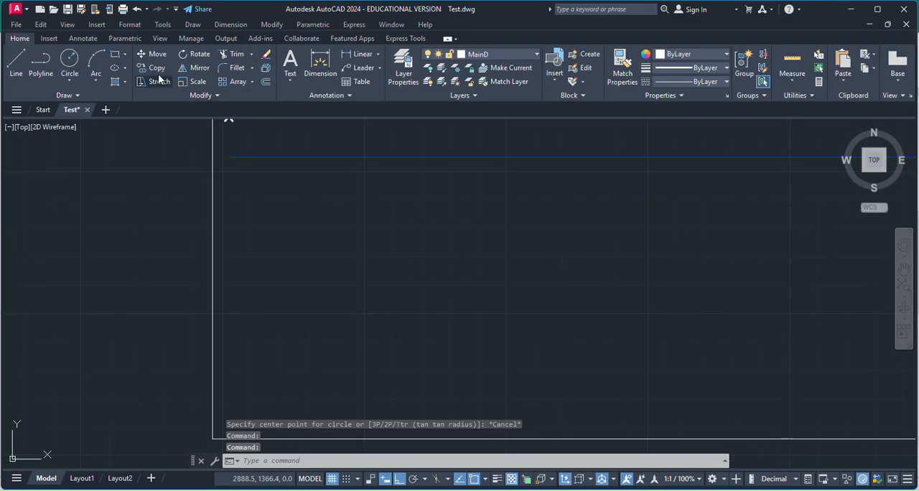
Draw a circle of radius 25 mm below the xy line, near the x end of the sheet.
left_click(69, 63)
left_click(353, 274)
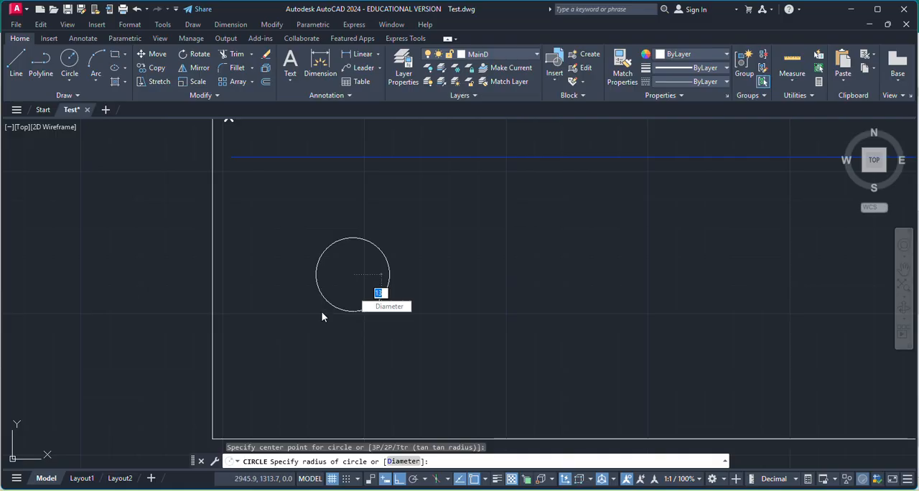
key("Return")
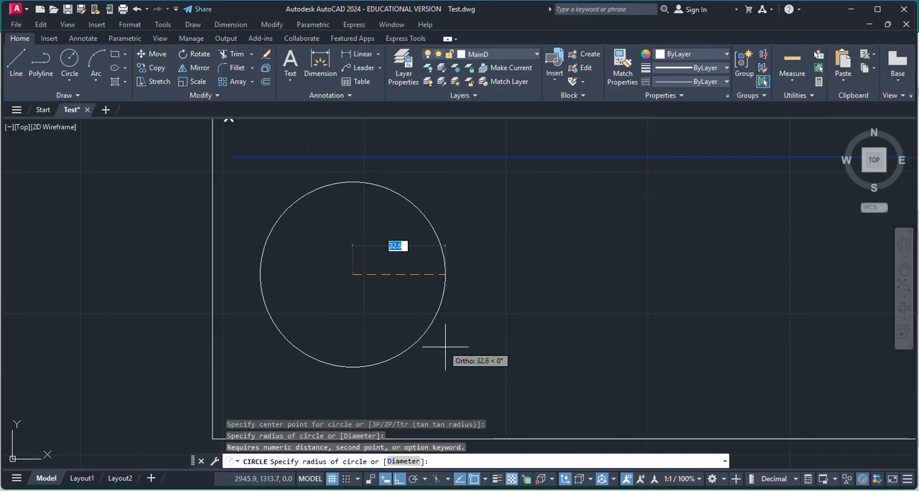
type("25")
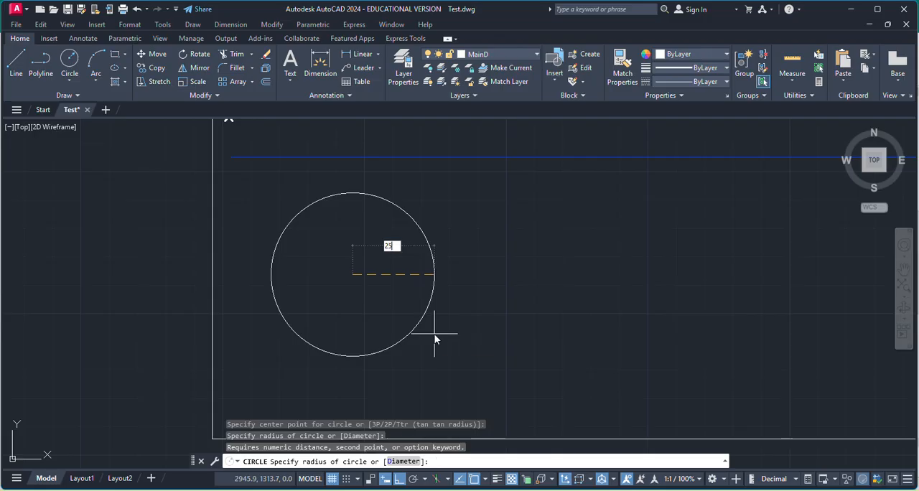
key("Return")
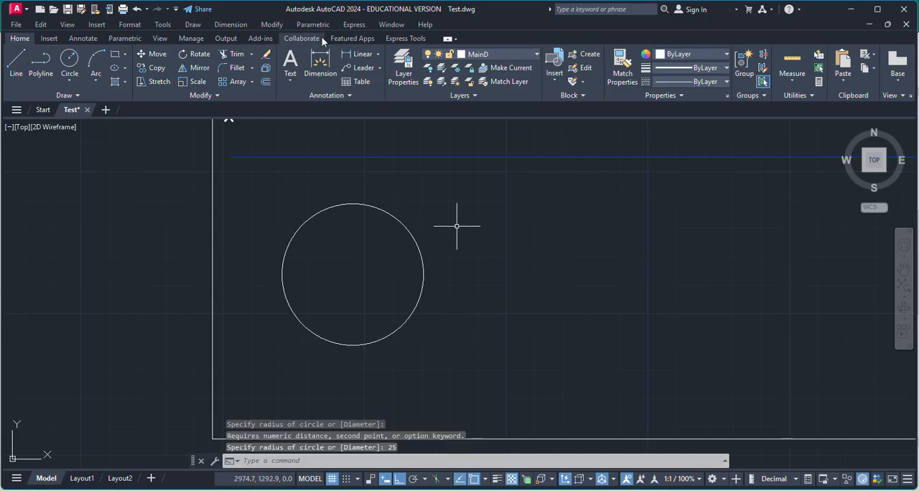
left_click(378, 54)
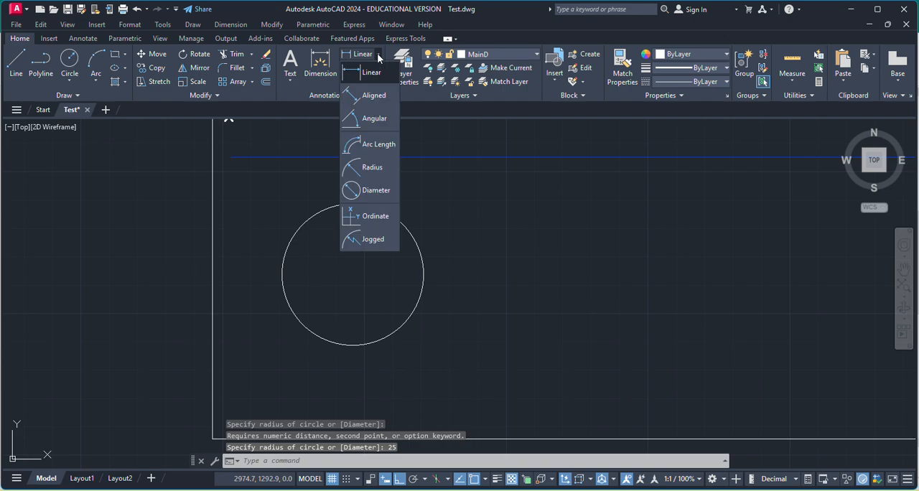
left_click(363, 169)
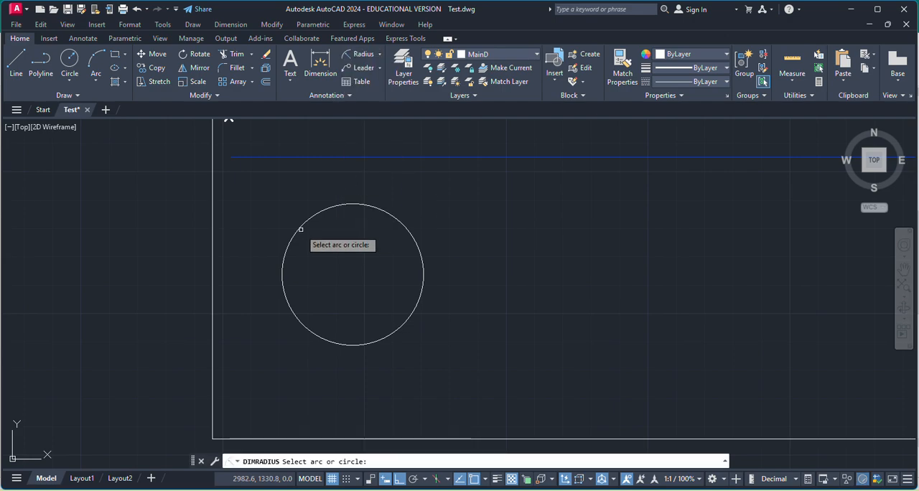
left_click(301, 228)
key("Escape")
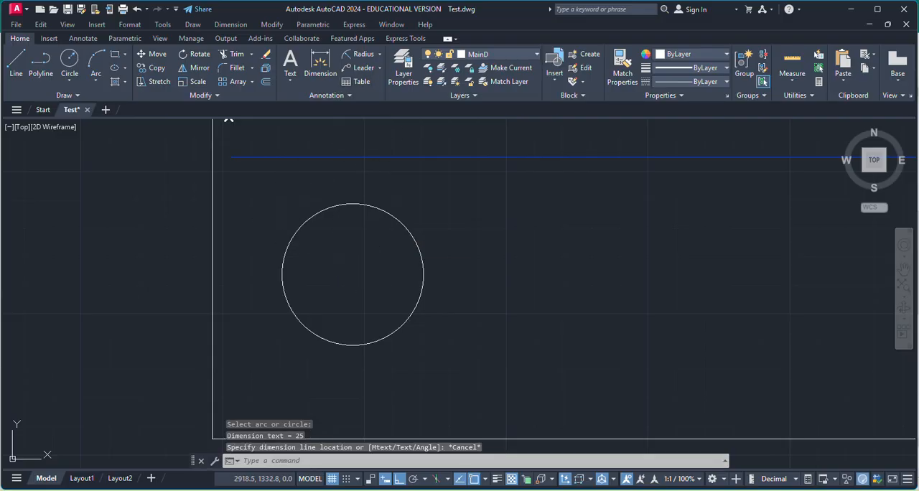
Make Const the current layer for the construction lines.
left_click(16, 63)
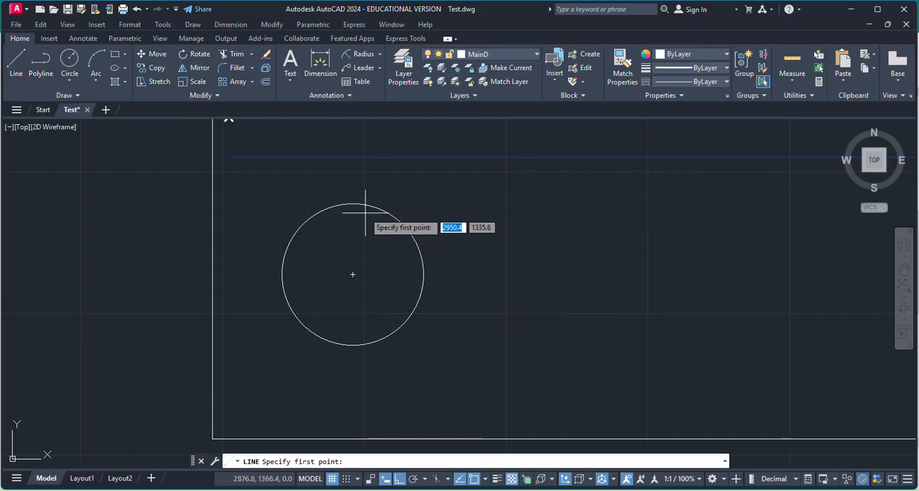
left_click(404, 68)
double_click(95, 77)
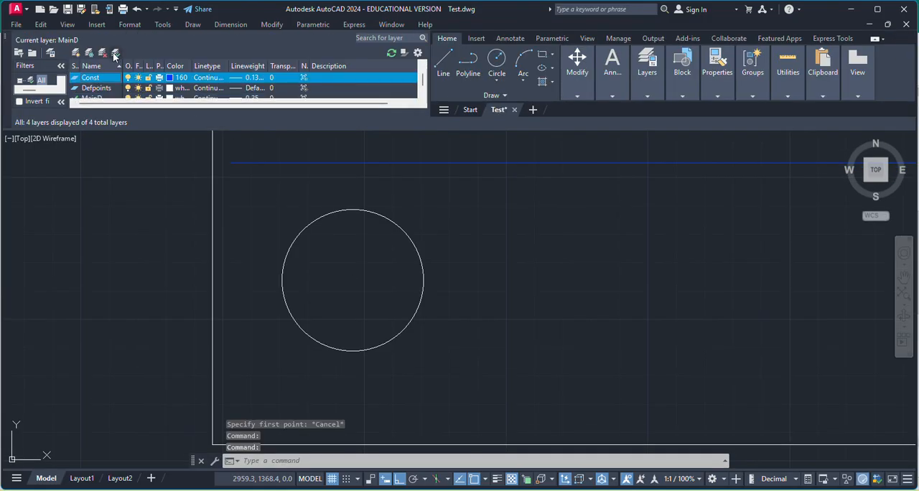
left_click(7, 37)
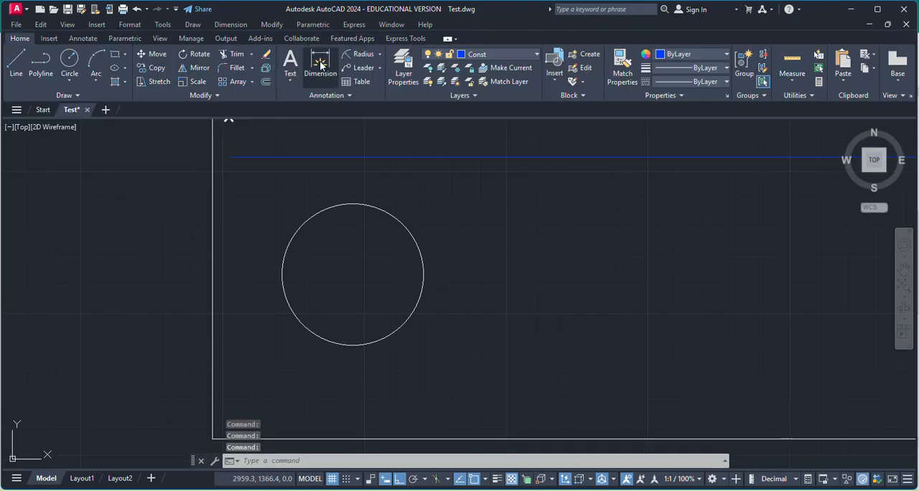
Draw the circle's vertical diameter as a line from its top quadrant to its bottom quadrant.
left_click(13, 63)
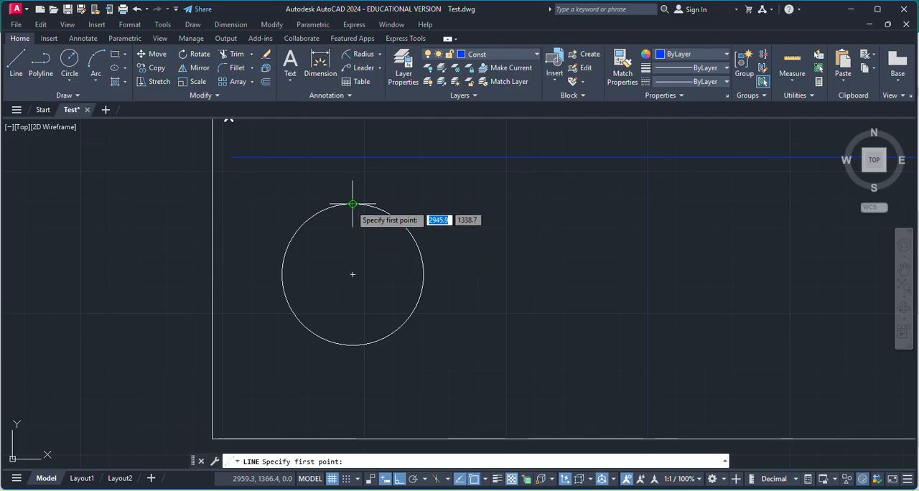
left_click(353, 204)
left_click(353, 345)
key("Escape")
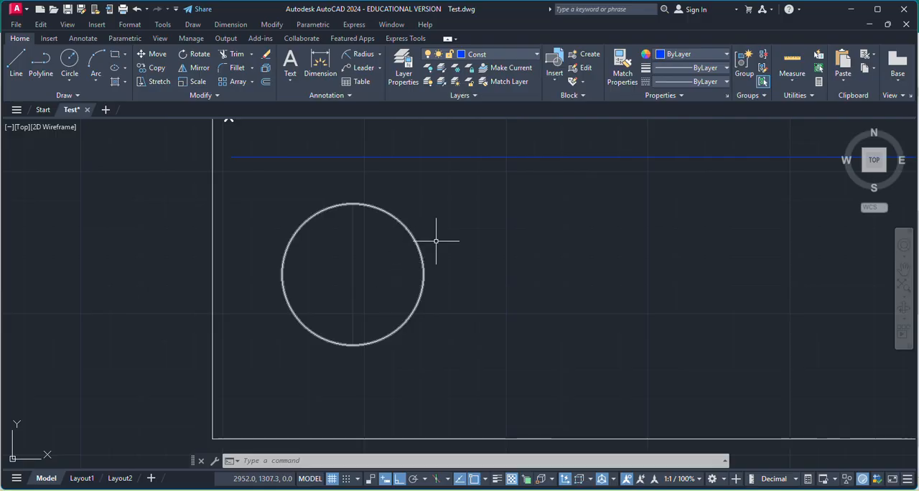
Divide the circle with a polar array of the vertical diameter about the circle's centre, using 8 items.
left_click(63, 95)
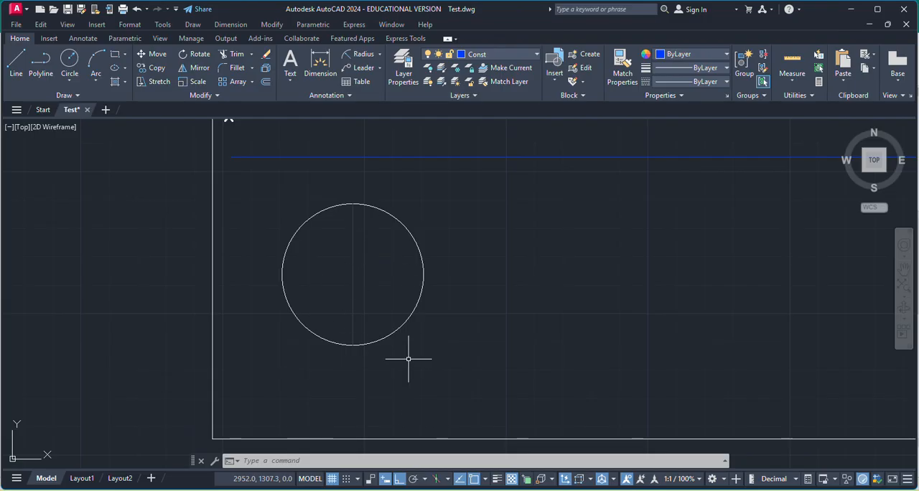
left_click(352, 281)
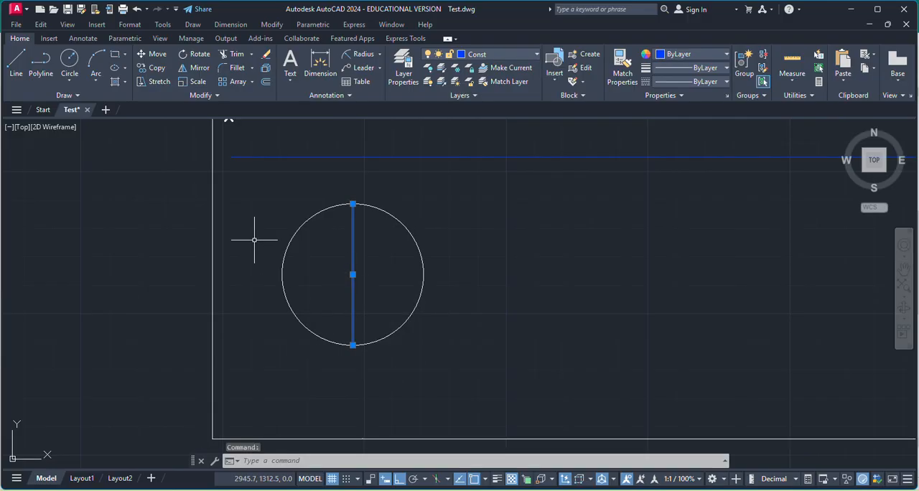
left_click(290, 460)
type("arra")
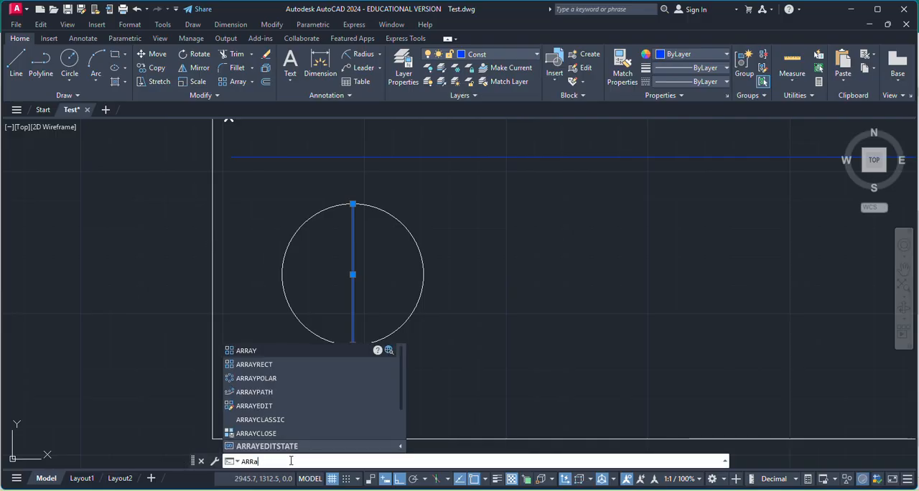
left_click(279, 378)
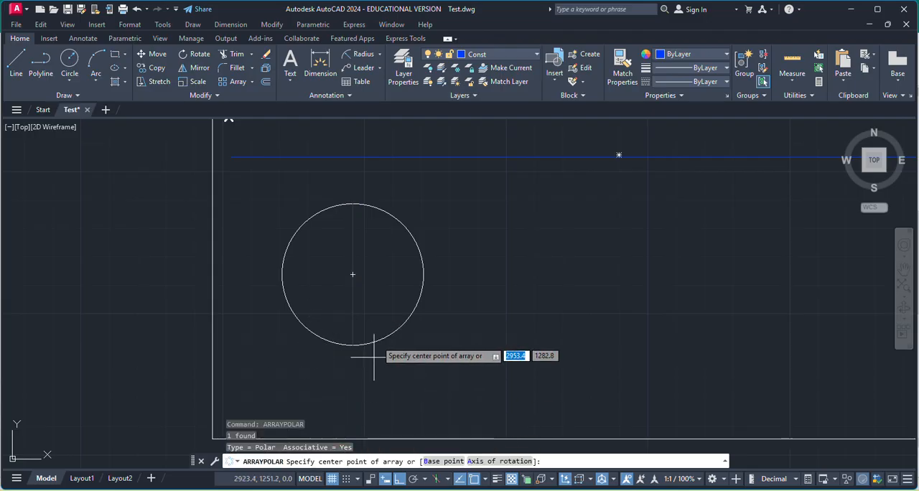
left_click(352, 273)
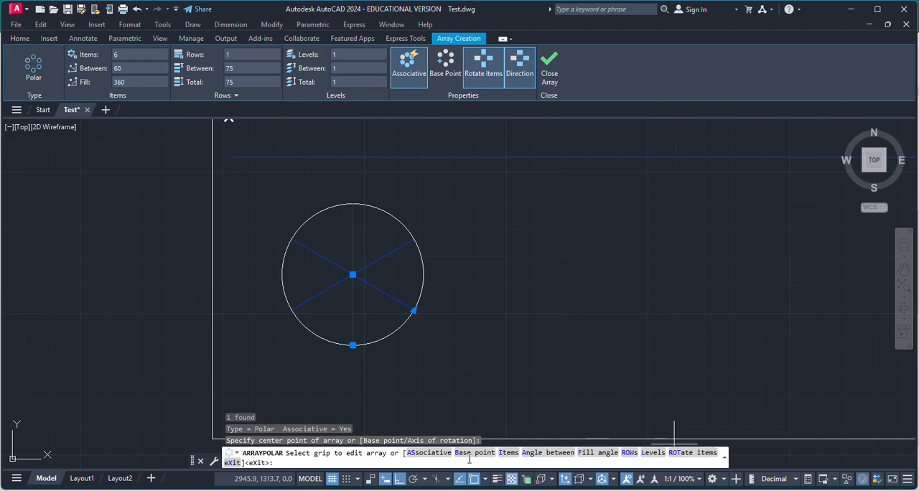
left_click(507, 452)
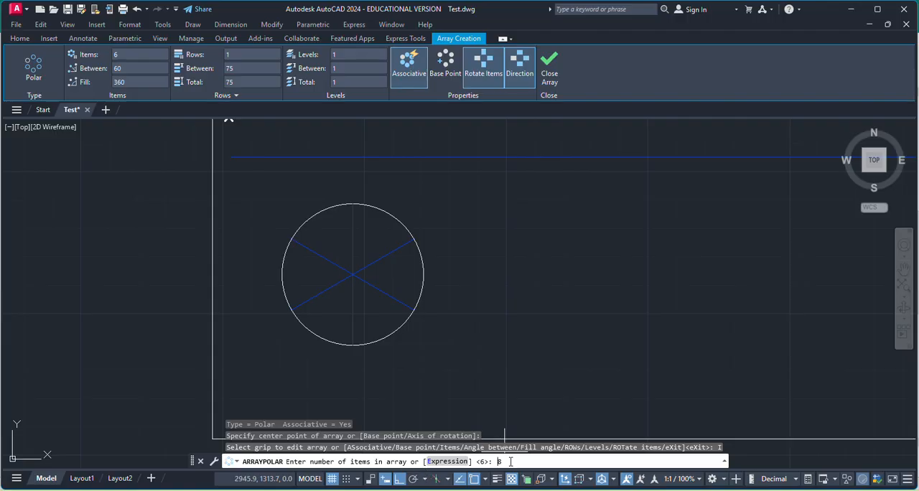
type("8")
key("Return")
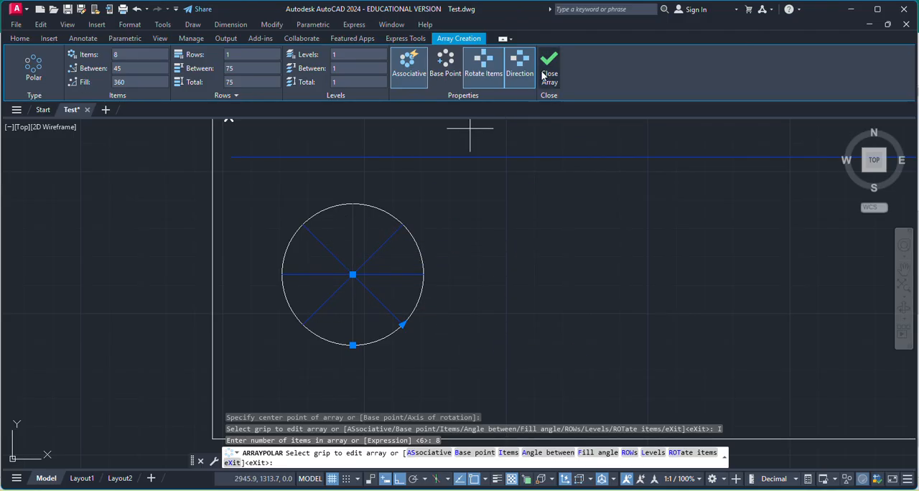
key("Escape")
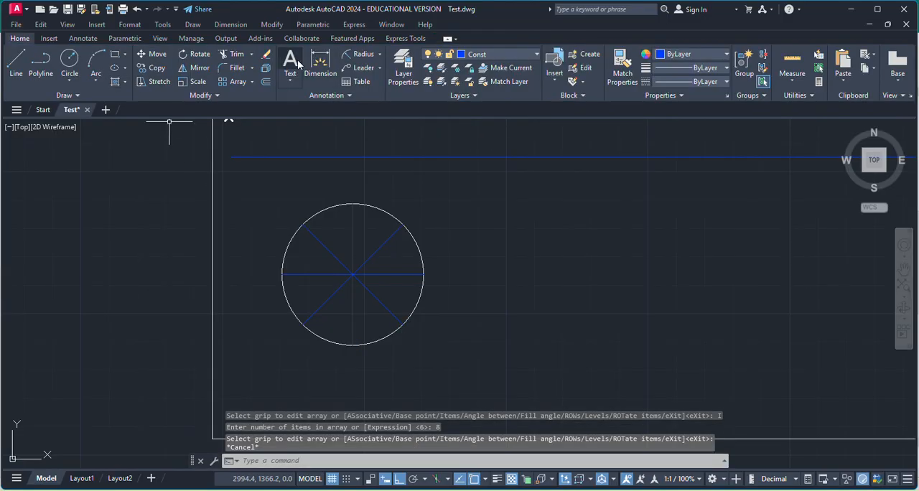
Add multiline text labels "a" at the circle's leftmost division point and "b" at its lower-left one.
left_click(296, 65)
scroll(267, 280, "up", 3)
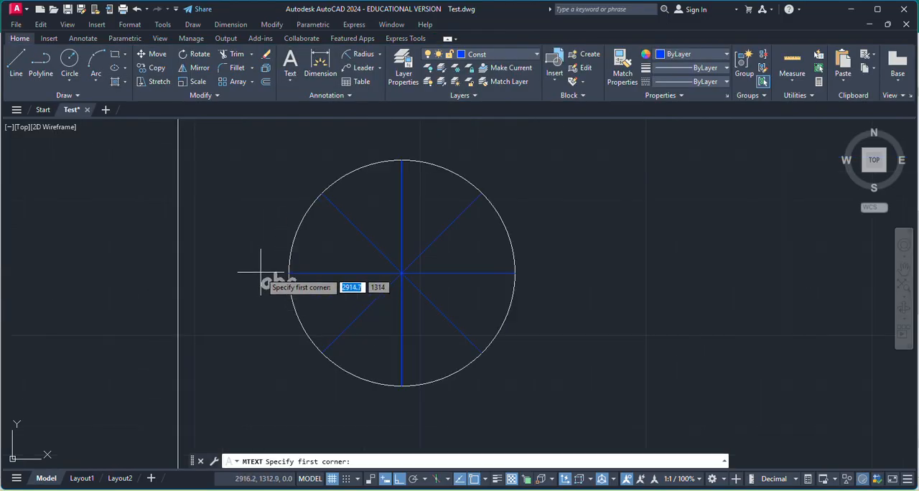
left_click(257, 267)
type("a")
left_click(277, 302)
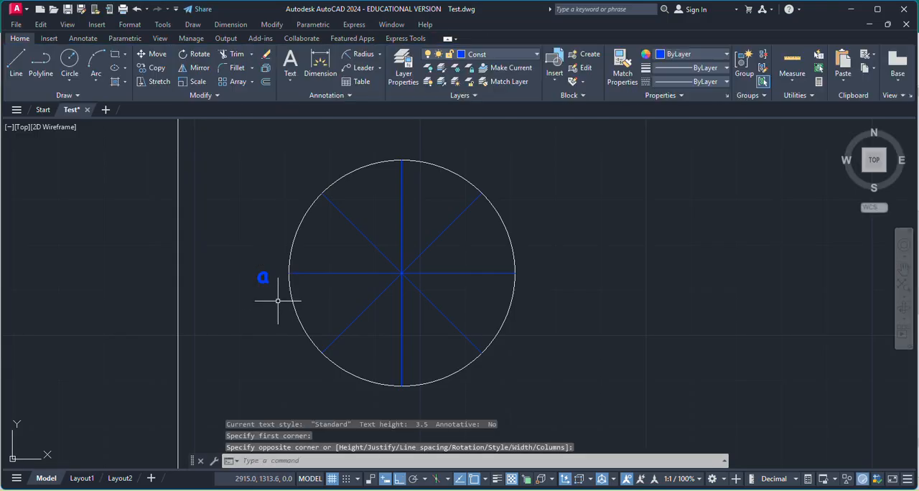
scroll(278, 300, "down", 2)
key("space")
left_click(282, 340)
left_click(290, 358)
type("b")
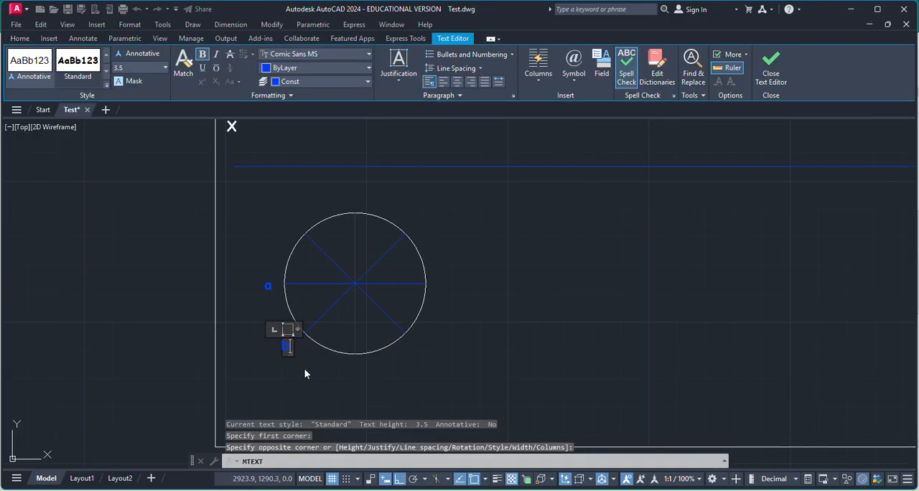
left_click(305, 372)
Label the circle's bottom division point "c" and its lower-right division point "d" with multiline text.
key("space")
left_click(351, 368)
left_click(365, 374)
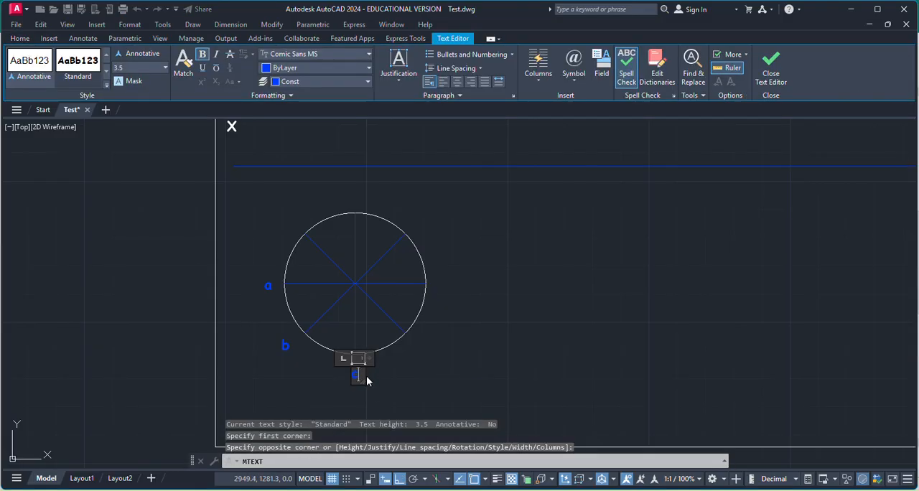
type("c")
left_click(410, 369)
key("space")
left_click(416, 347)
left_click(424, 350)
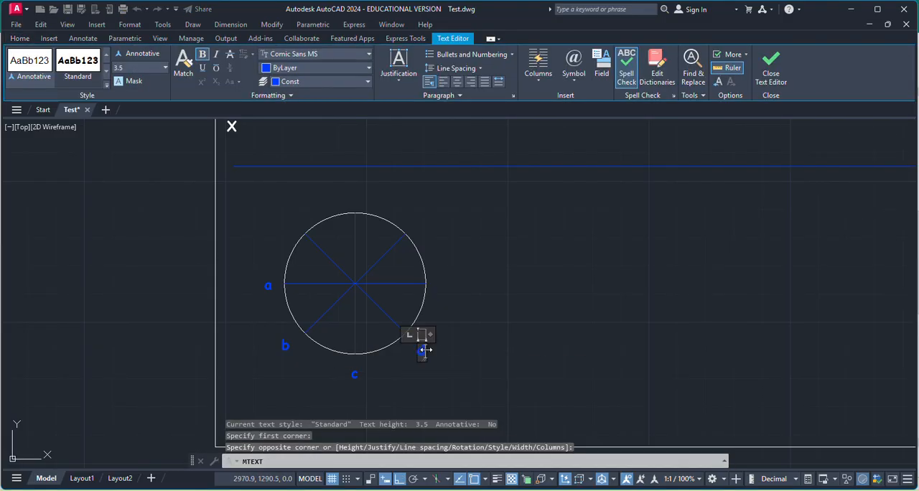
type("d")
left_click(448, 334)
Label the circle's rightmost division point "e" and its upper-right division point "f" with multiline text.
key("space")
left_click(435, 280)
left_click(446, 287)
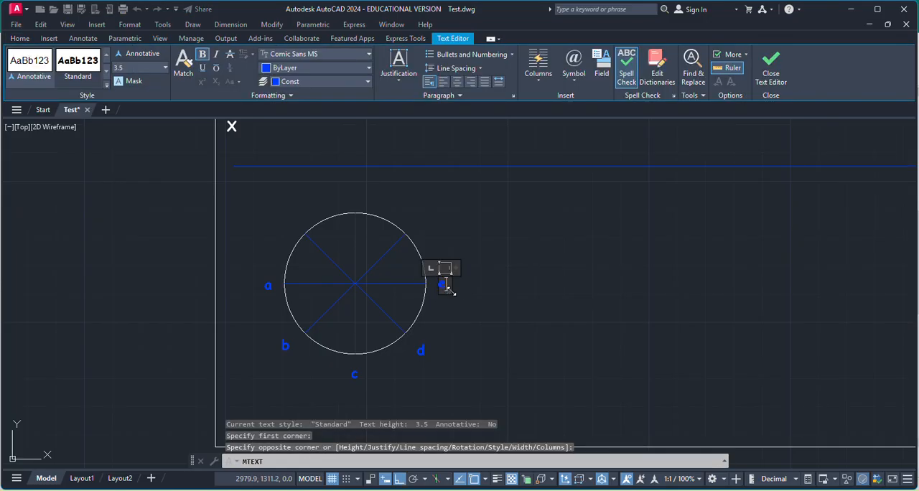
type("e")
left_click(455, 267)
key("space")
left_click(410, 218)
left_click(421, 225)
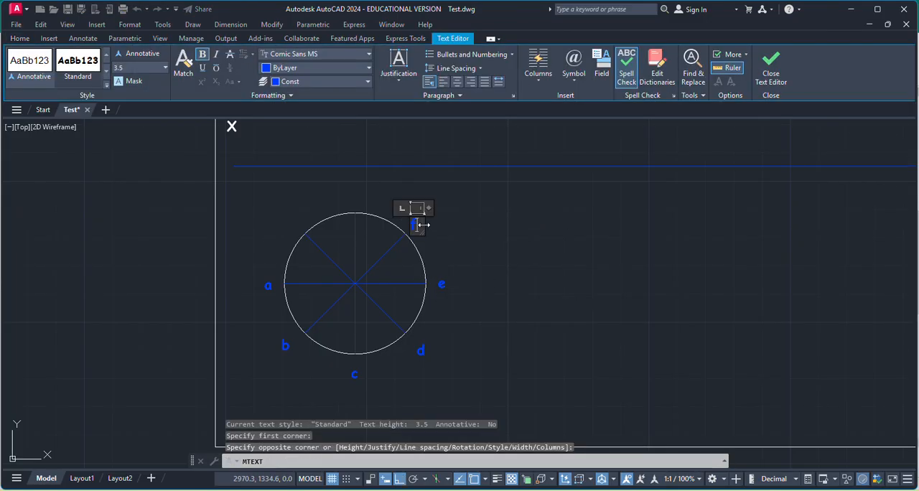
type("f")
left_click(410, 221)
Label the circle's top division point "g" and its upper-left division point "h" with multiline text.
key("space")
left_click(359, 199)
left_click(370, 203)
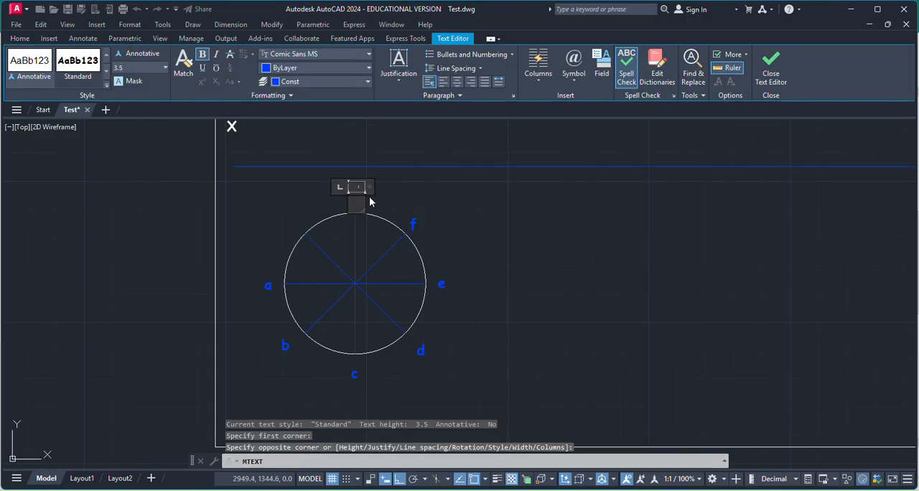
type("g")
left_click(456, 245)
key("space")
left_click(283, 218)
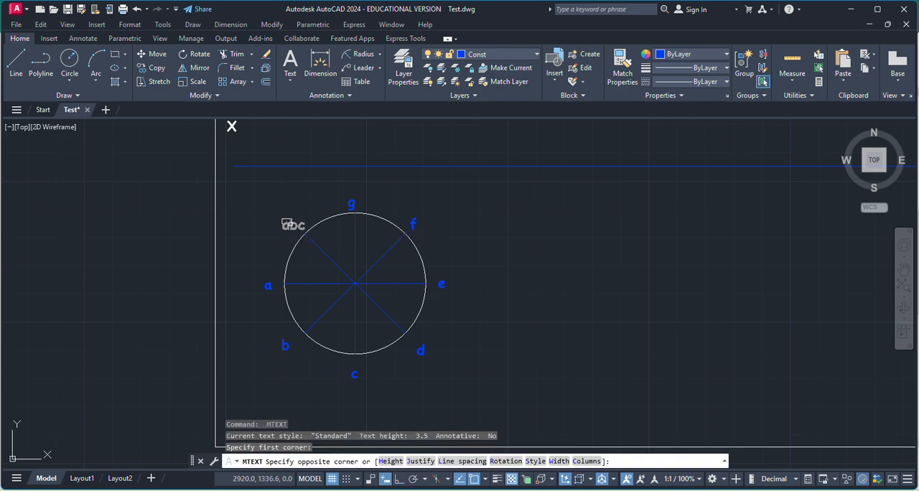
left_click(291, 224)
type("h")
left_click(474, 248)
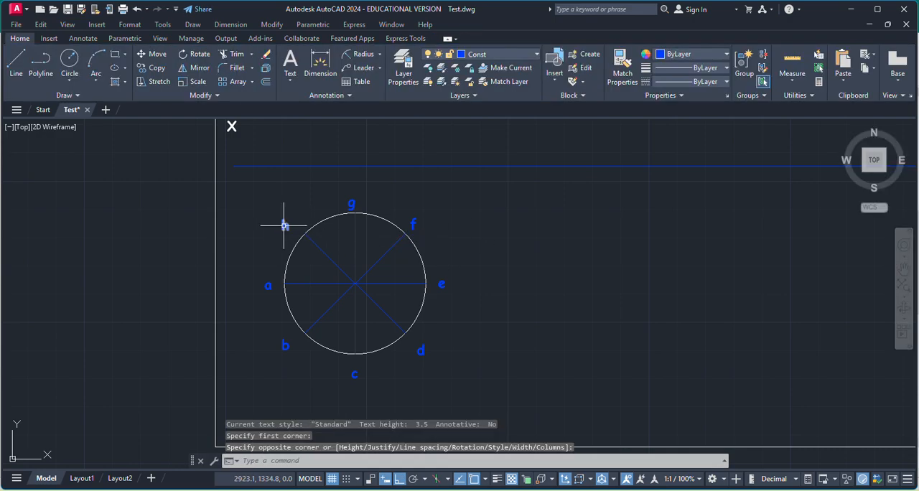
Move the eight point labels a to h around the circle onto the MainD layer.
left_click(282, 223)
left_click(353, 204)
left_click(412, 222)
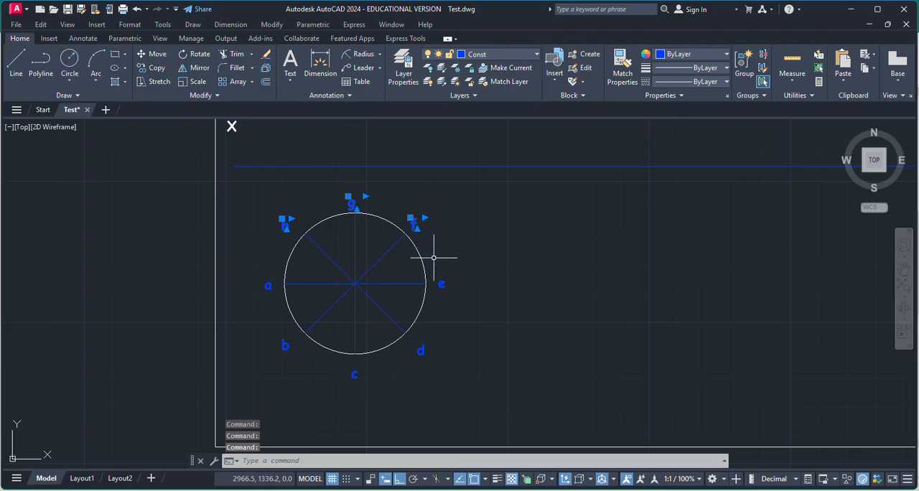
left_click(440, 283)
left_click(421, 344)
left_click(356, 373)
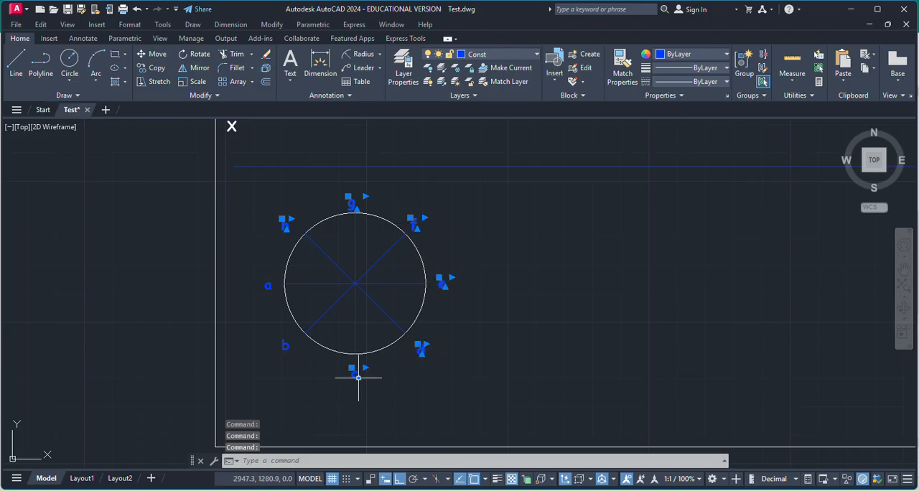
left_click(282, 348)
left_click(268, 287)
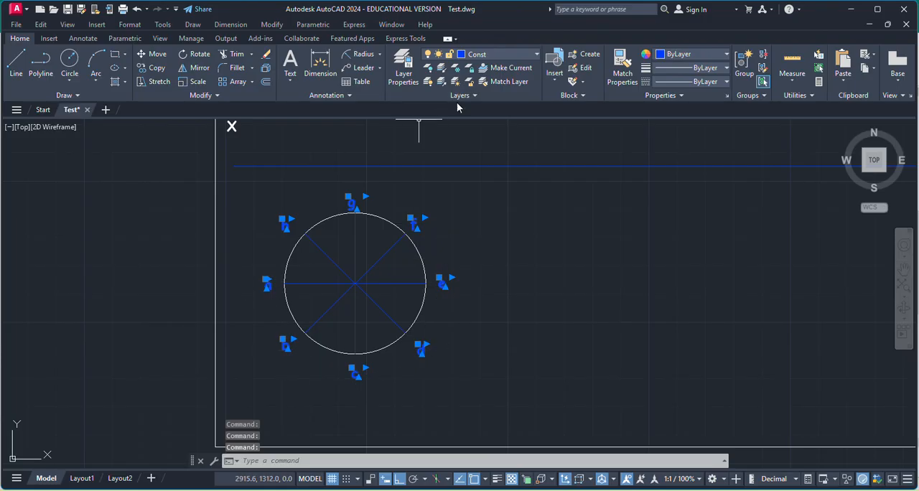
left_click(532, 54)
left_click(492, 111)
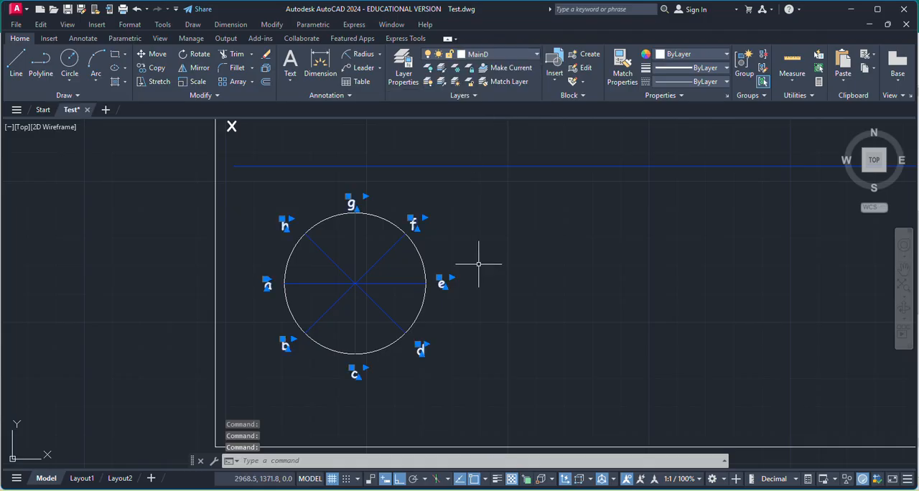
key("Escape")
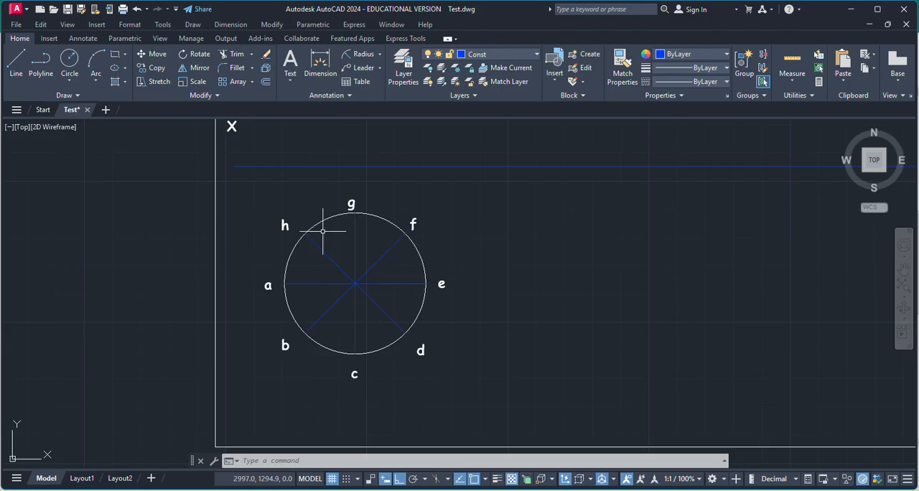
Draw vertical projectors from the circle's division points e and a up to the XY line.
left_click(16, 63)
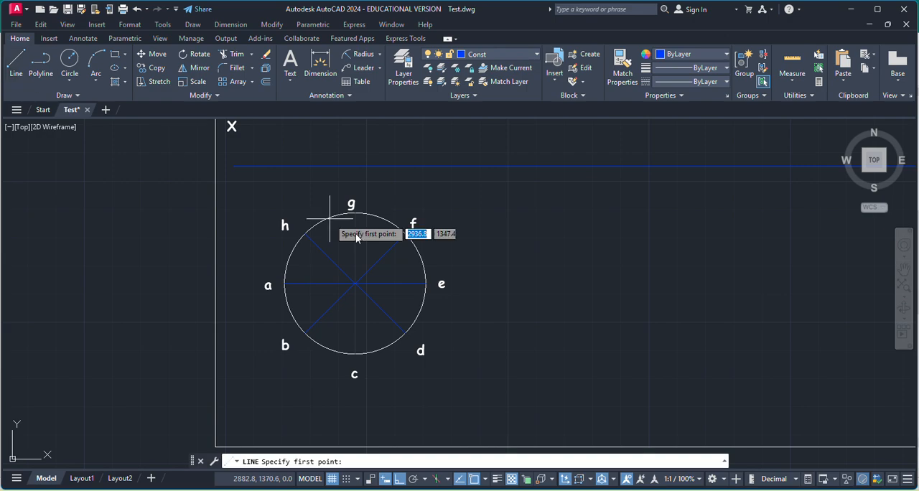
left_click(425, 283)
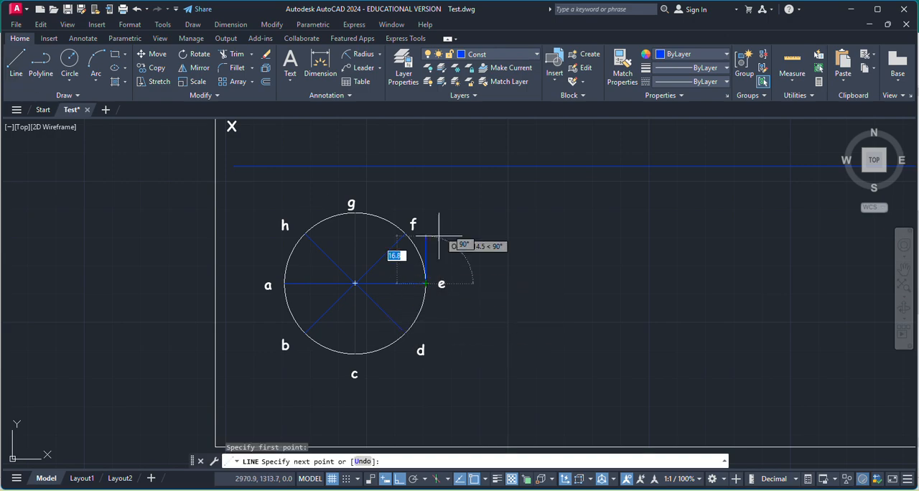
left_click(429, 167)
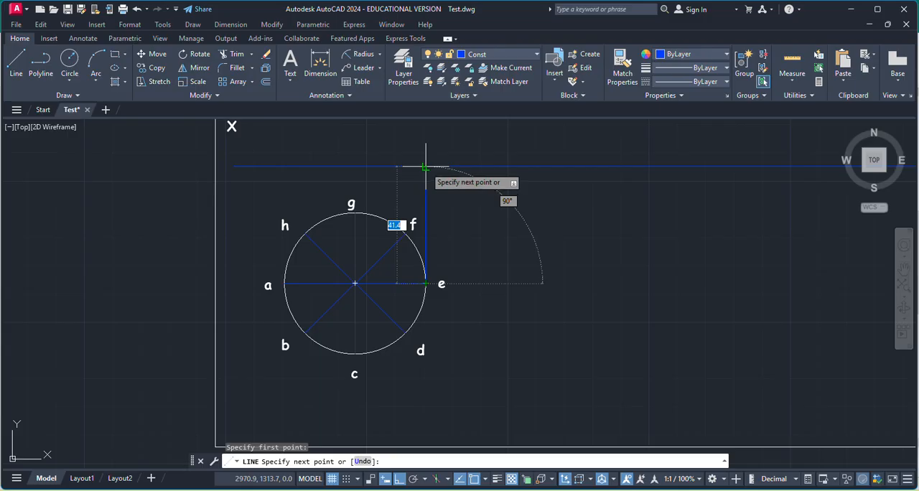
key("Return")
key("Return")
left_click(285, 283)
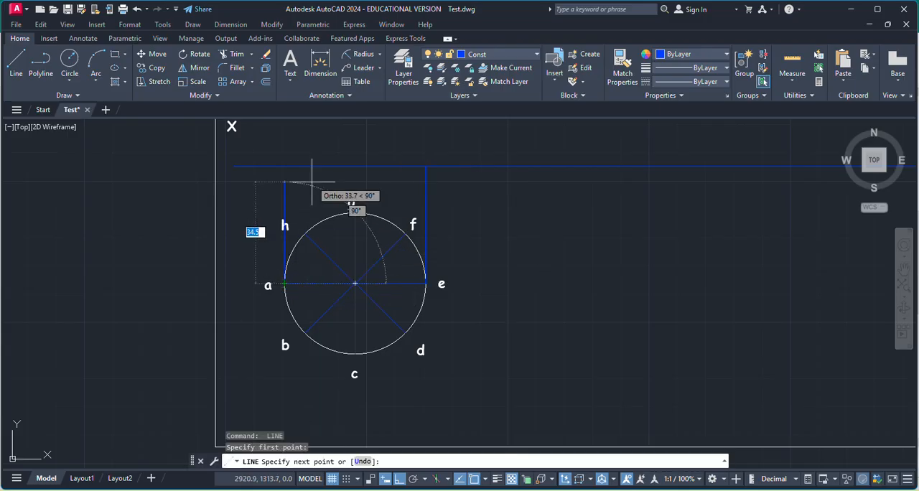
left_click(285, 167)
key("Return")
key("Return")
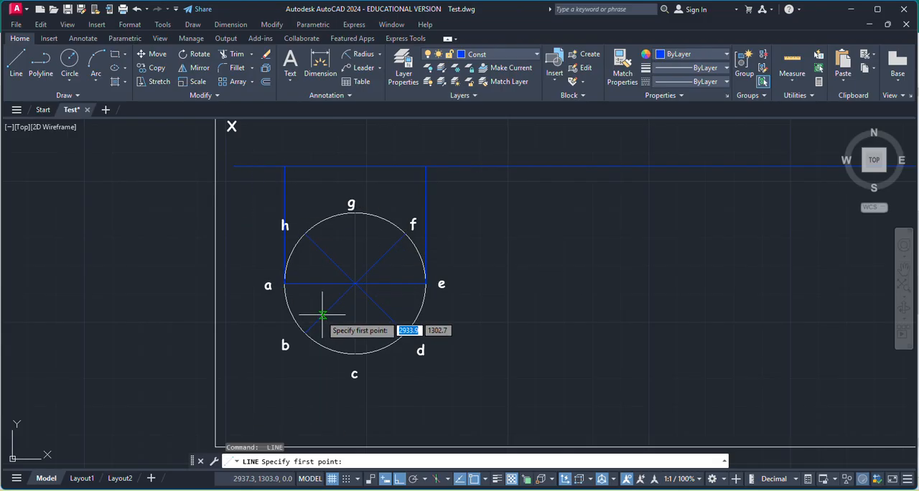
Draw vertical projectors from the circle's division points b and g up to the XY line.
left_click(304, 332)
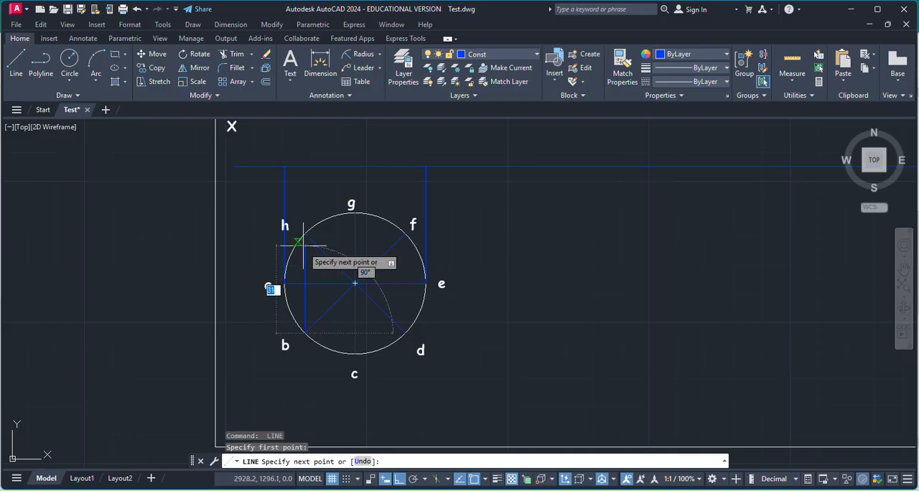
left_click(304, 167)
key("Return")
key("Return")
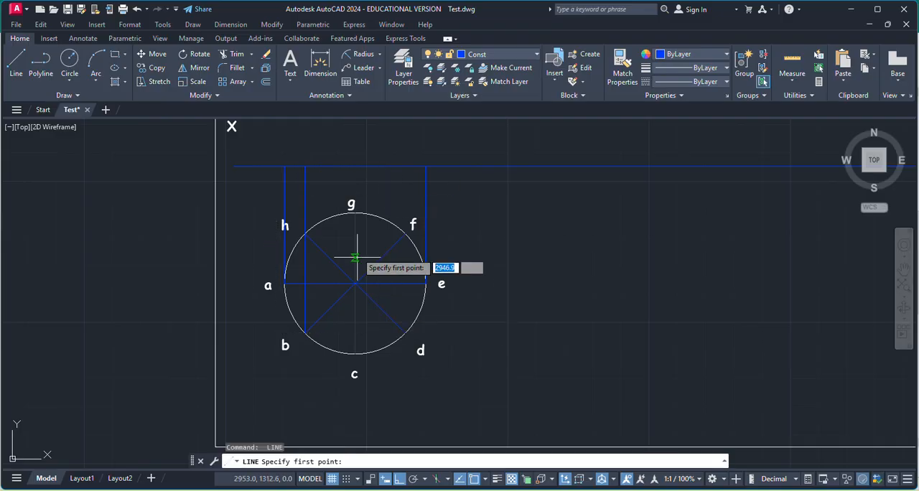
scroll(354, 213, "up", 5)
left_click(354, 213)
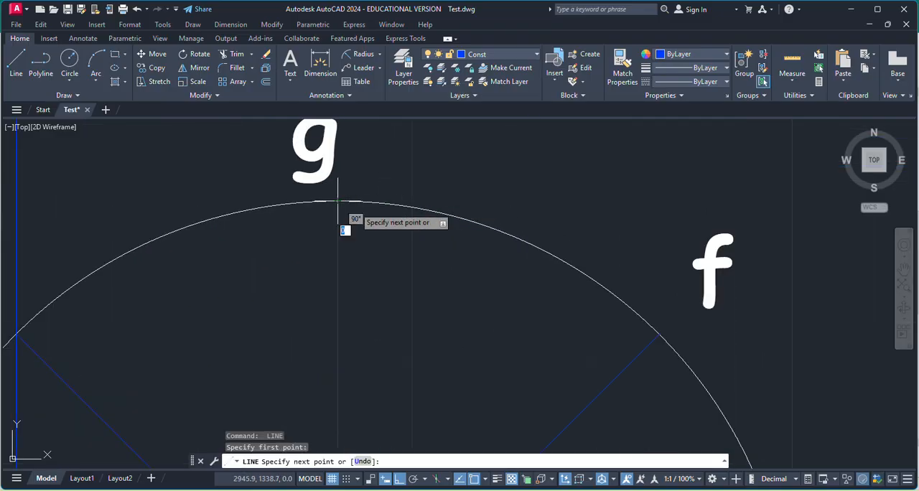
scroll(419, 249, "down", 4)
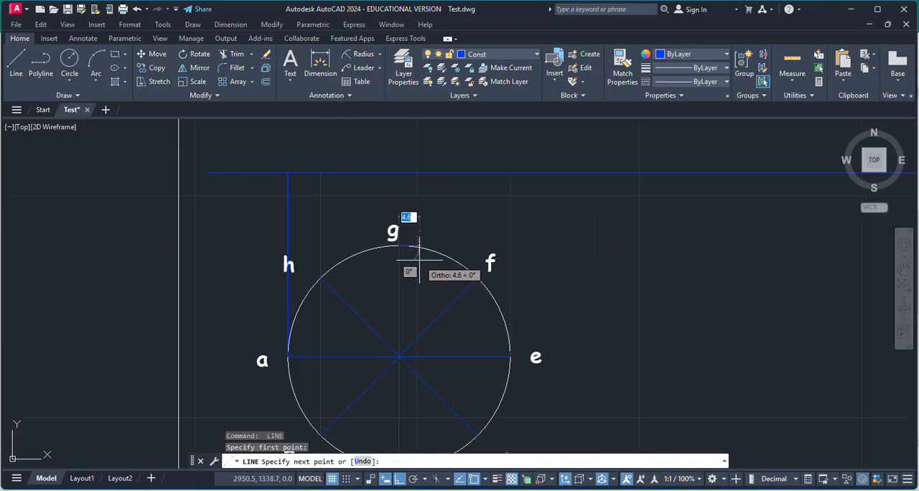
left_click(398, 172)
key("Return")
key("Return")
Draw a vertical projector from division point d through f up to the XY line.
scroll(475, 301, "down", 4)
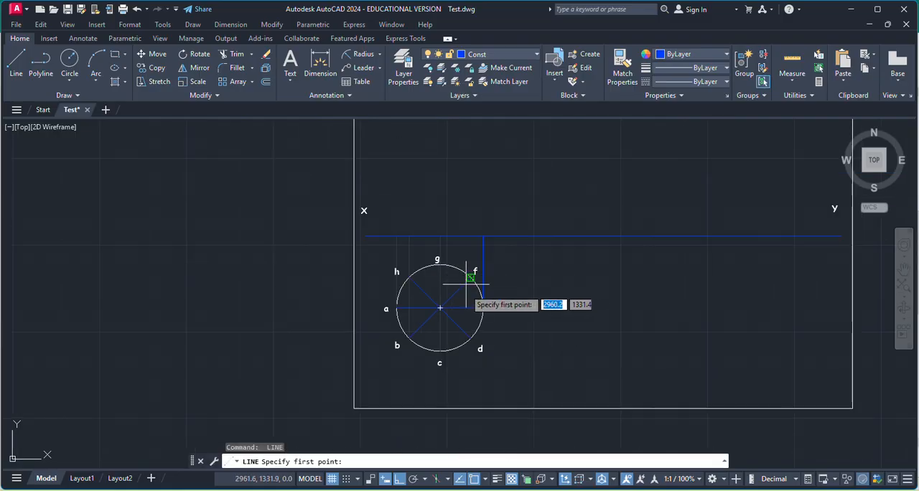
scroll(470, 332, "up", 4)
left_click(466, 347)
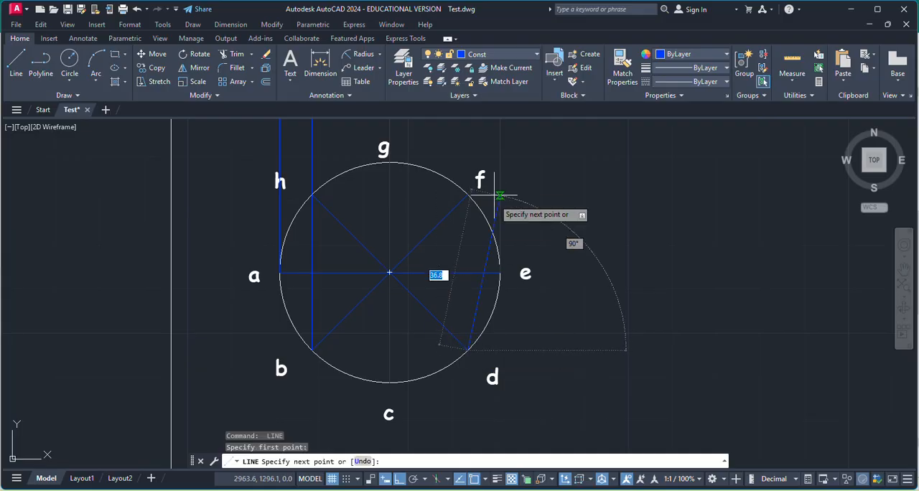
scroll(491, 195, "down", 4)
scroll(452, 205, "up", 6)
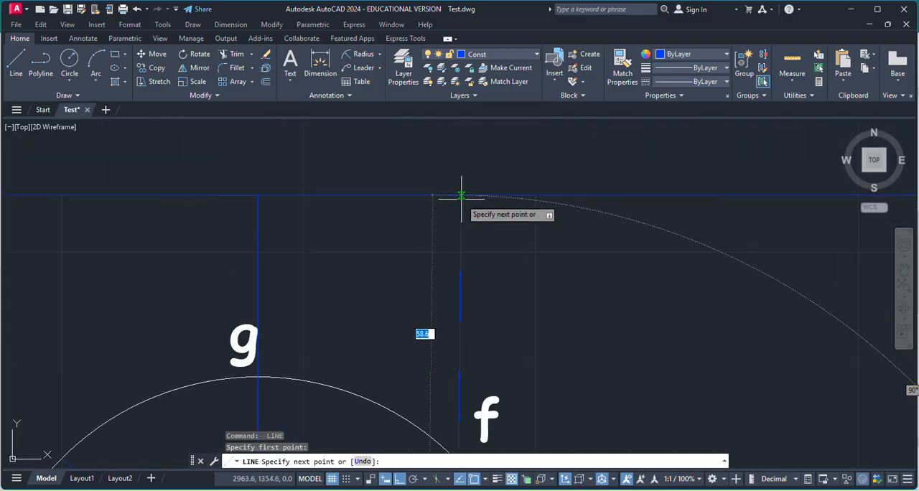
key("Escape")
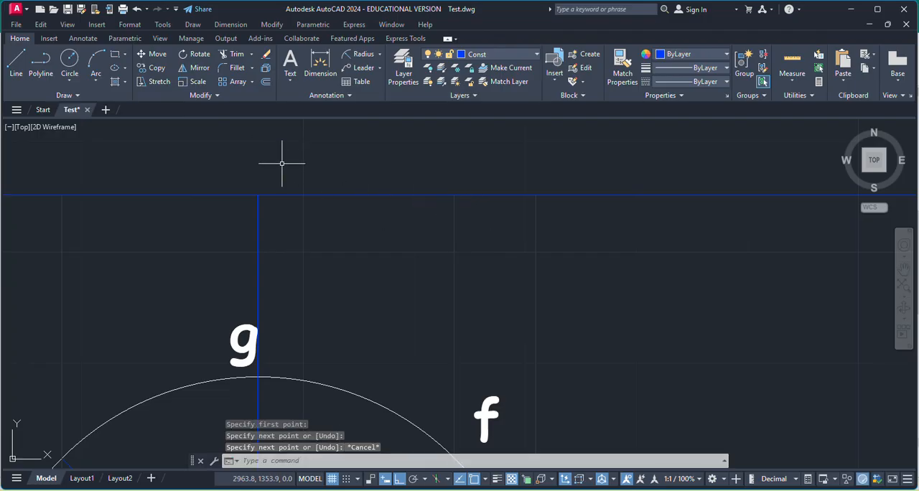
Draw connected line segments along the XY line from a's projector to e's, with breaks at each projector between them.
left_click(15, 68)
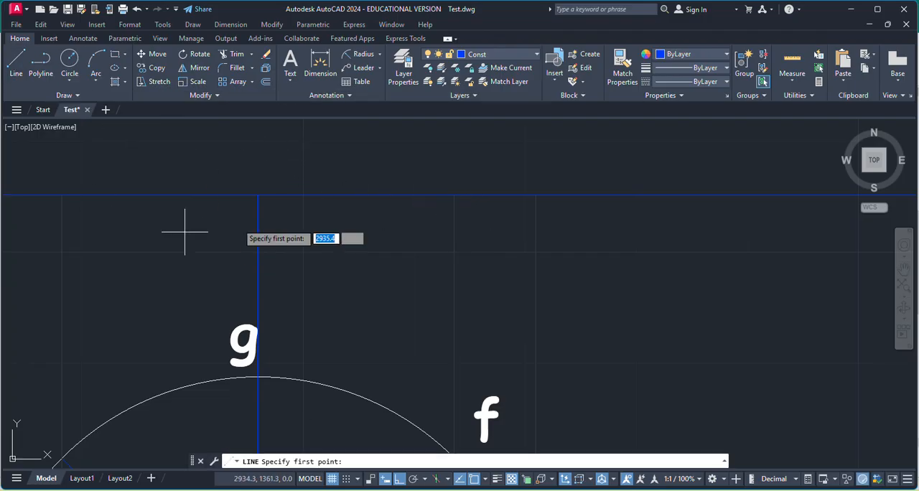
scroll(307, 221, "down", 4)
left_click(218, 210)
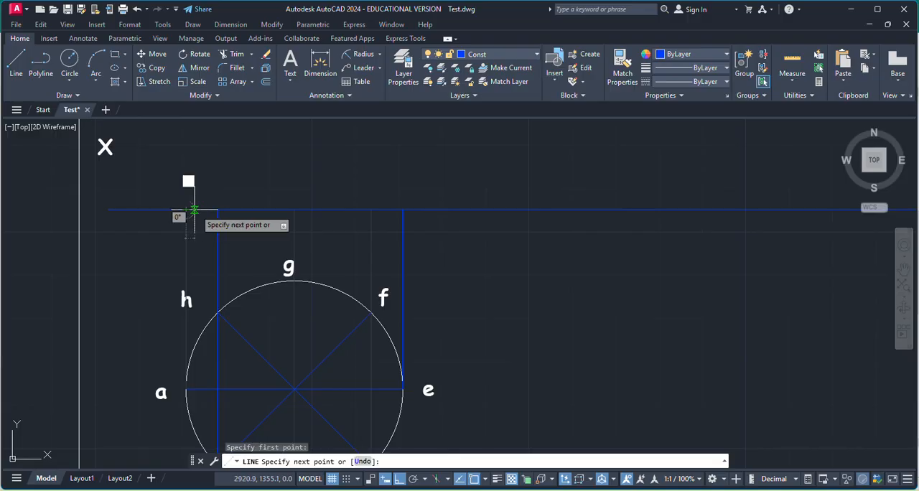
left_click(218, 209)
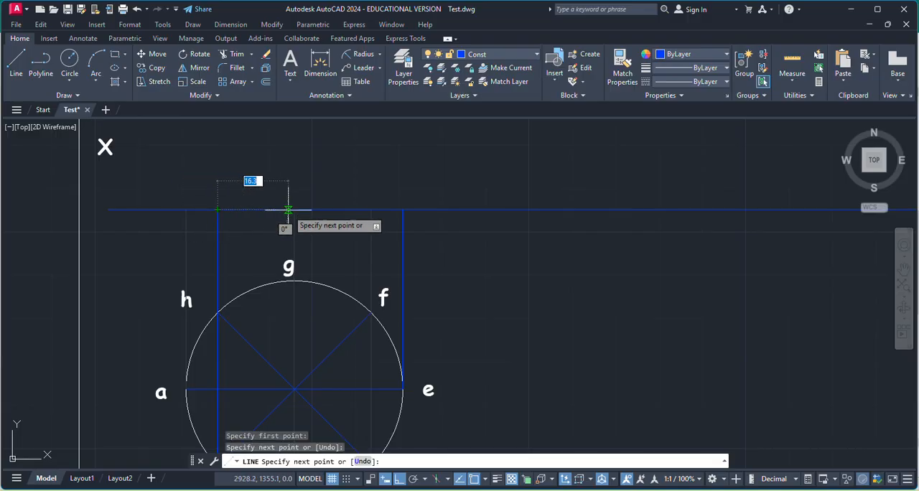
left_click(293, 210)
left_click(371, 210)
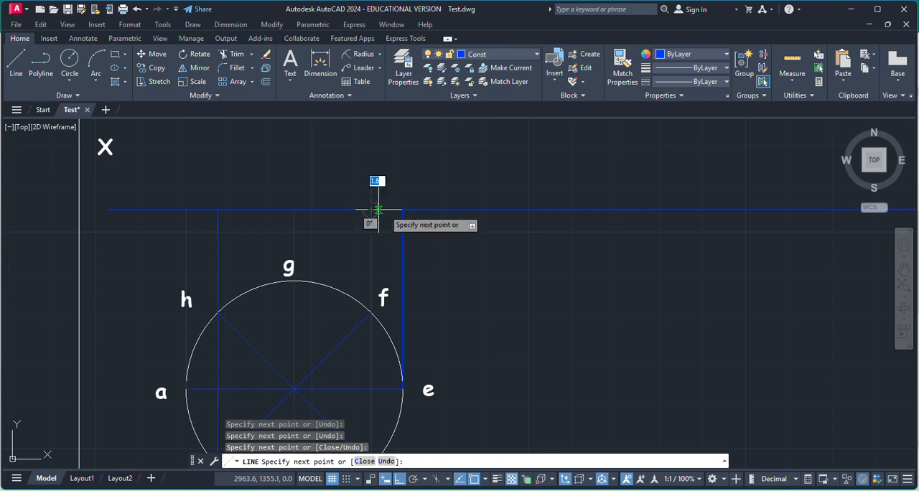
left_click(402, 210)
key("Escape")
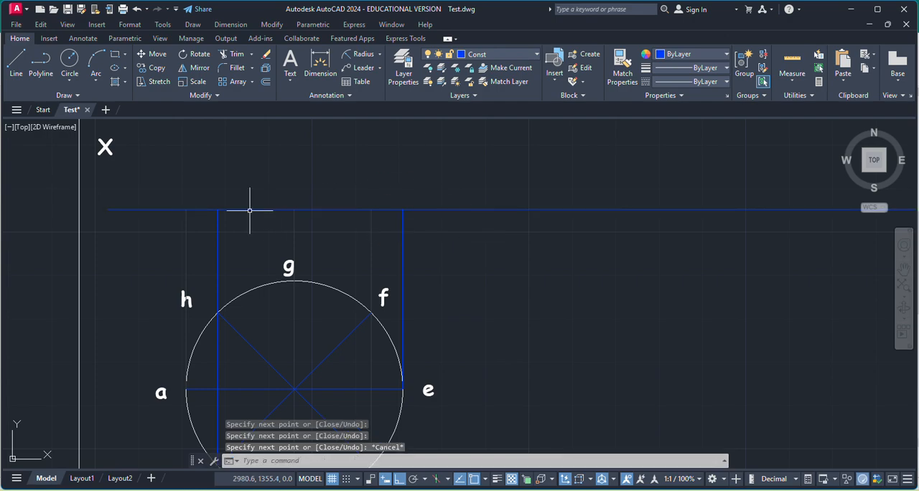
Move the four line segments between the a and e projectors on the XY line onto the MainD layer.
left_click(202, 209)
left_click(251, 209)
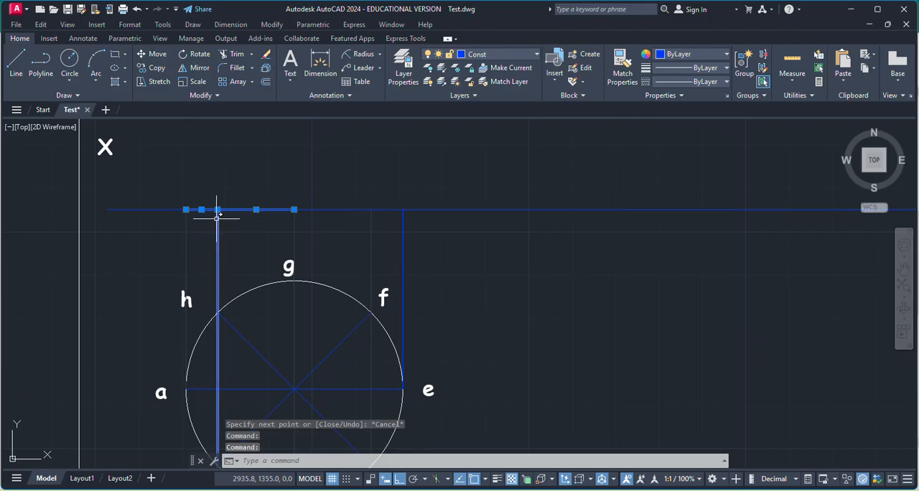
left_click(336, 209)
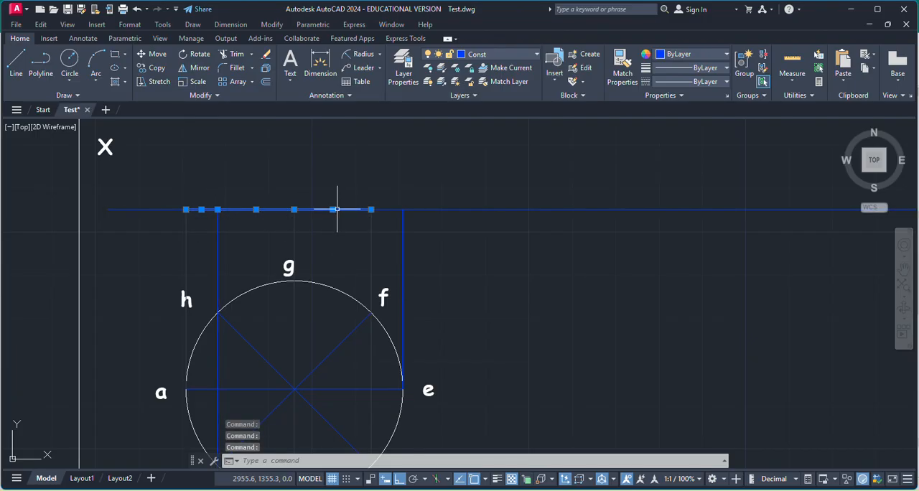
left_click(386, 211)
left_click(381, 207)
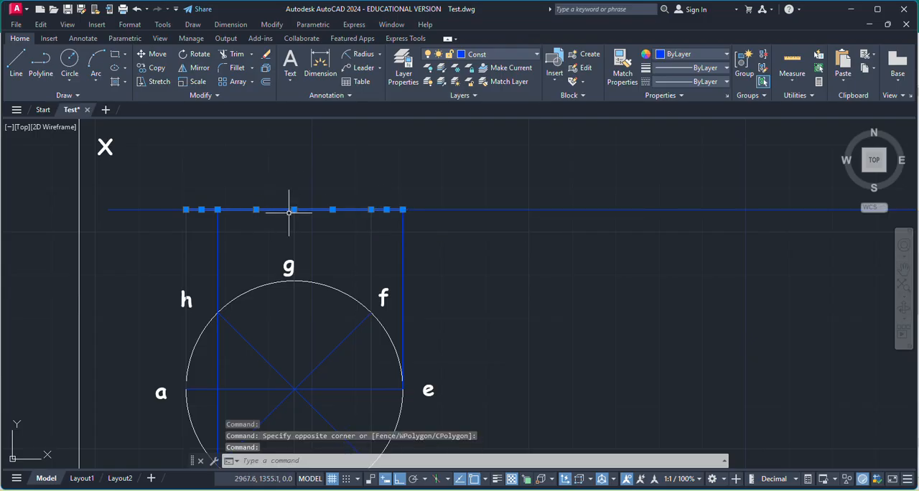
left_click(504, 55)
left_click(482, 112)
left_click(314, 209)
key("Escape")
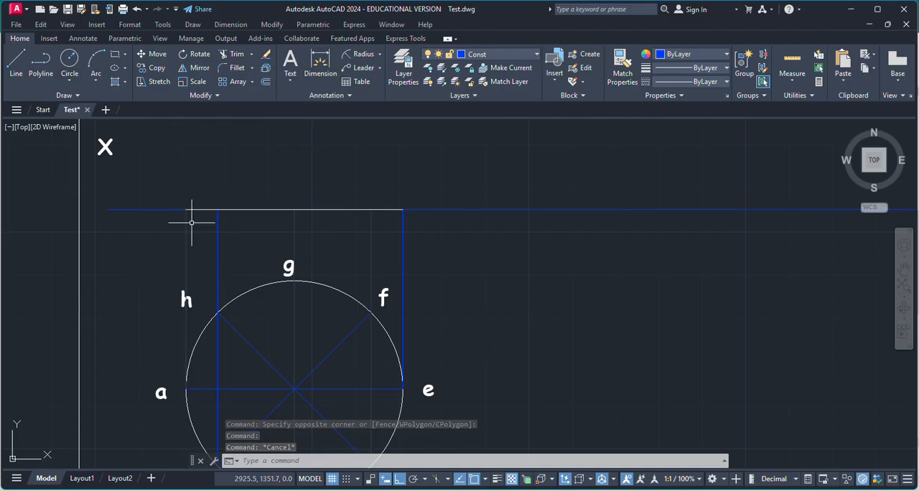
Add multiline text labels "a'" and "h'" above the XY line at the projectors of a and h.
left_click(290, 65)
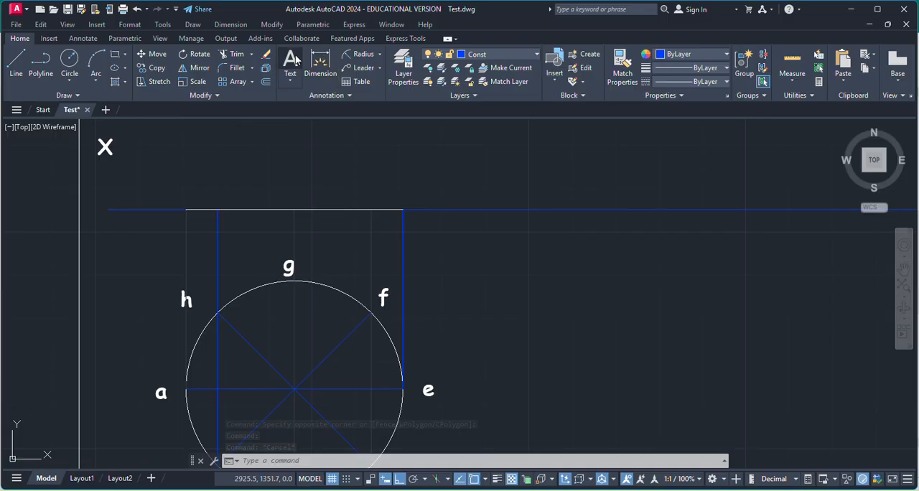
left_click(176, 190)
left_click(183, 195)
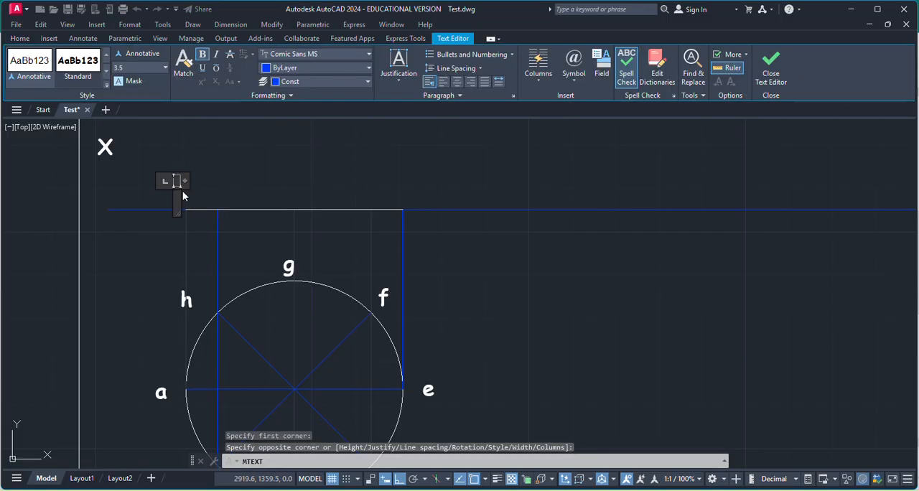
left_click(218, 181)
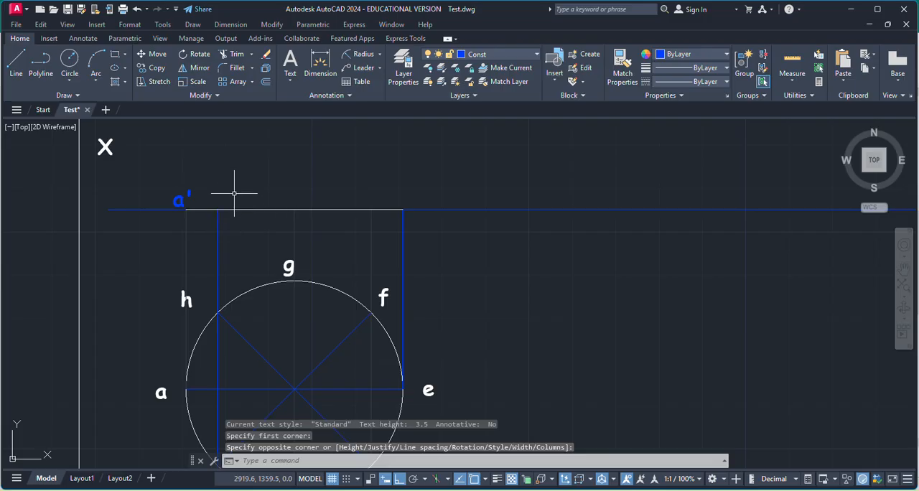
key("Return")
left_click(217, 188)
left_click(233, 188)
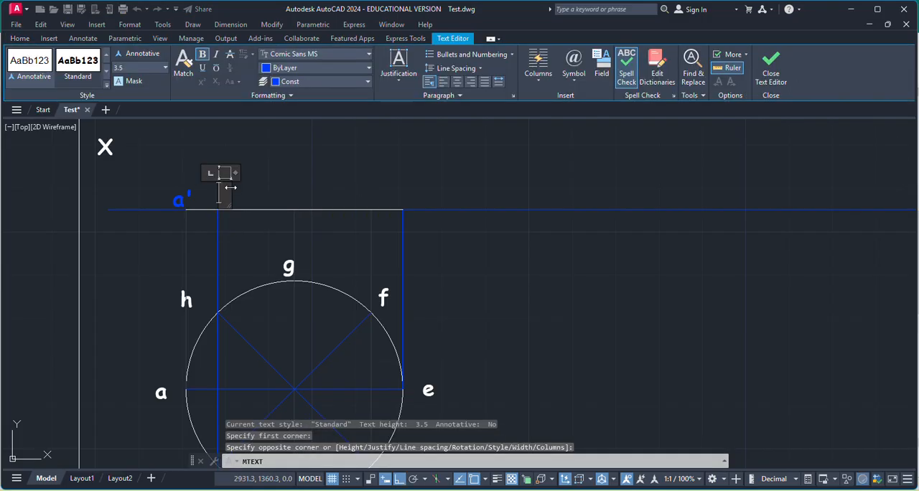
type("h'")
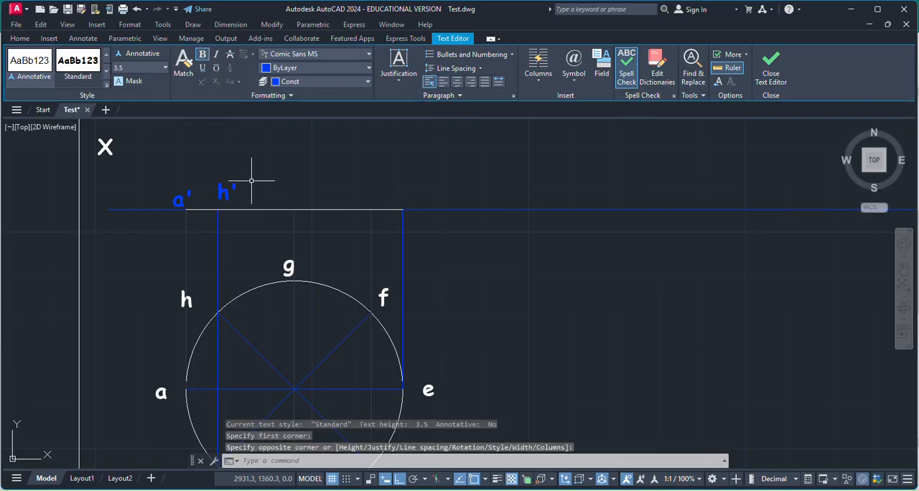
left_click(254, 180)
Add the multiline text label "b'" just below the XY line at the projector through b and h.
key("Return")
scroll(215, 221, "up", 4)
left_click(226, 216)
left_click(236, 228)
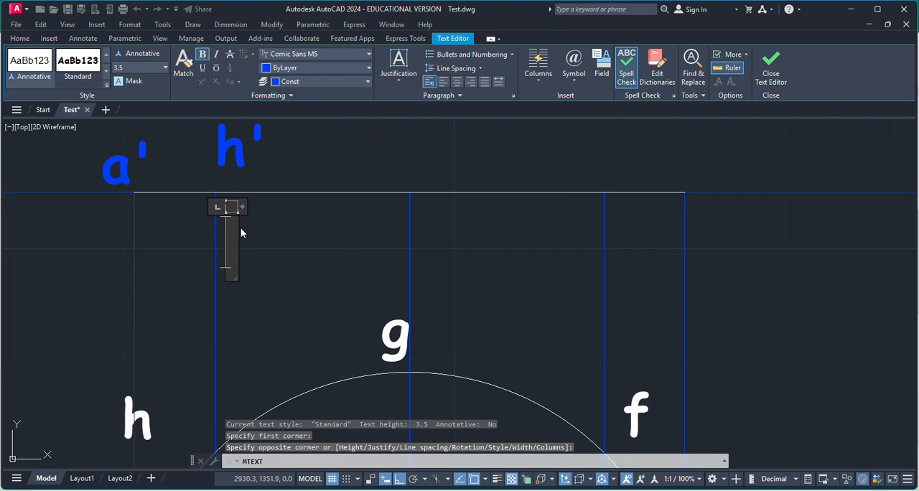
type("b'")
left_click(330, 241)
Add multiline text labels "g'" above and "c'" below the XY line at the projector through g and c.
scroll(337, 241, "down", 3)
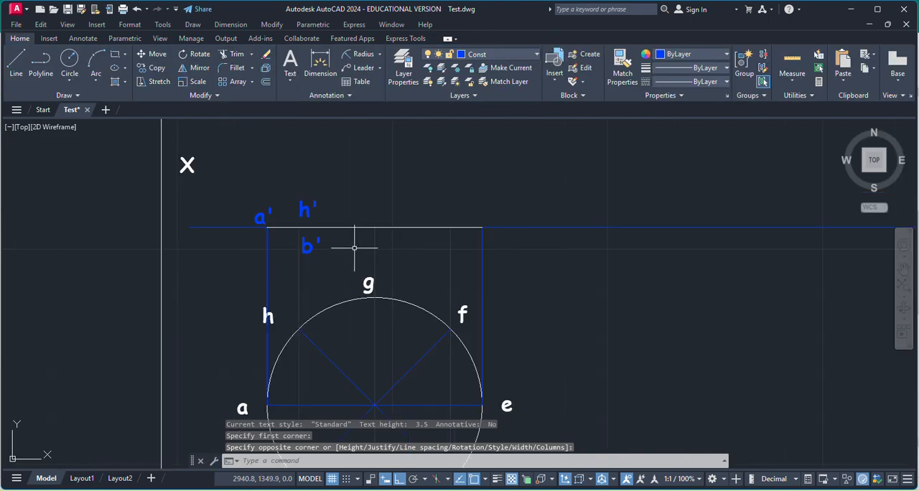
type("t")
key("Return")
left_click(379, 190)
left_click(393, 204)
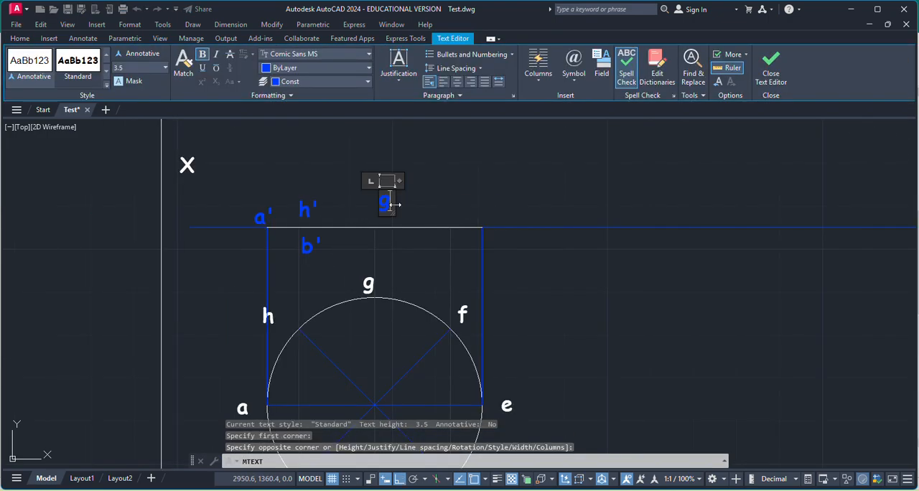
type("g'")
left_click(420, 204)
key("Return")
left_click(387, 241)
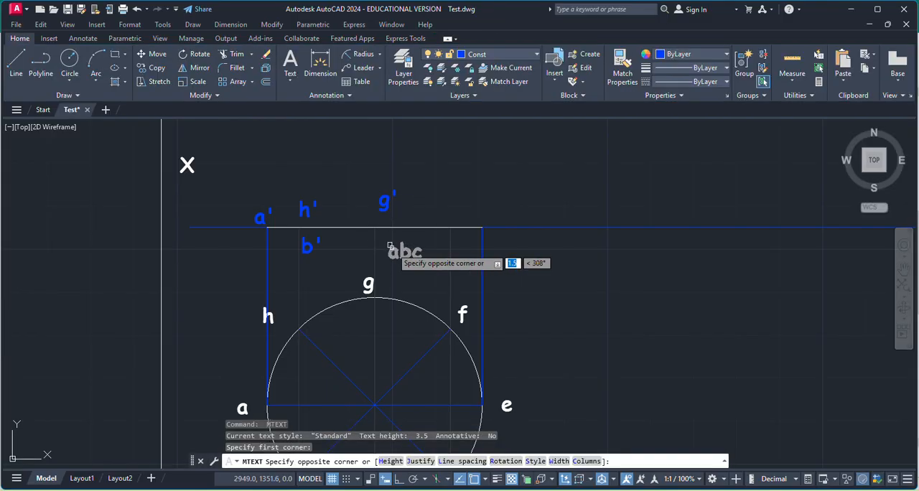
left_click(394, 248)
left_click(454, 213)
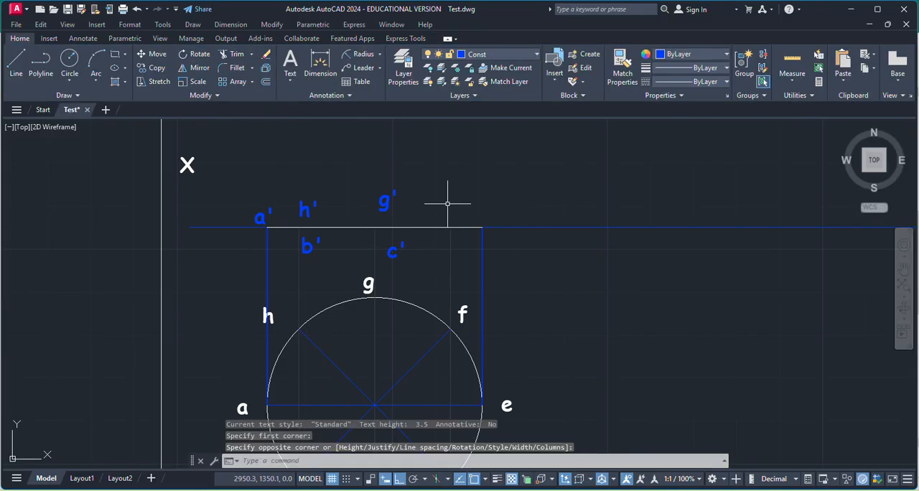
Add multiline text labels "f'" above and "d'" below the XY line near the projector through f and d.
key("Return")
left_click(446, 191)
left_click(461, 204)
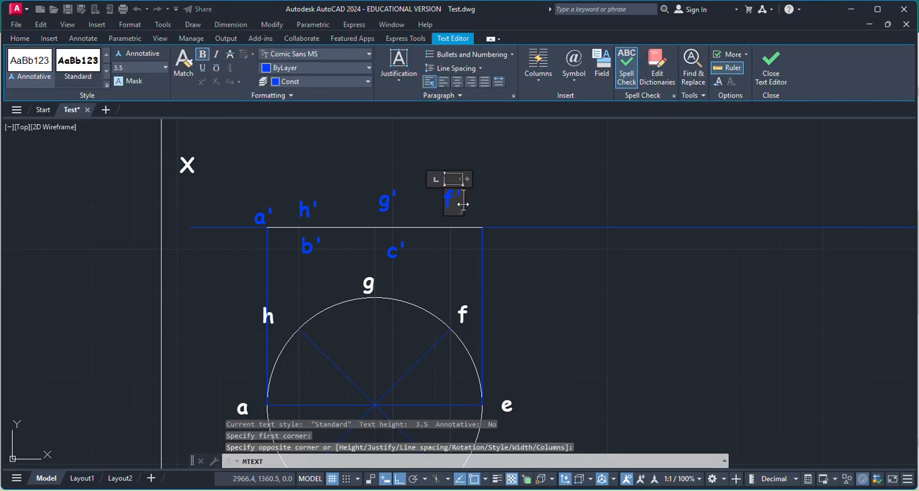
type("f'")
left_click(486, 210)
key("Return")
left_click(420, 242)
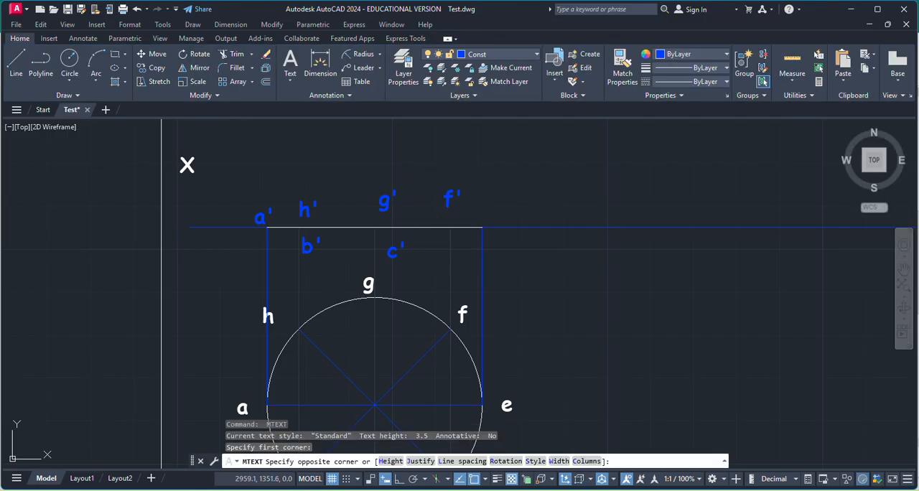
left_click(440, 255)
type("d'")
left_click(501, 194)
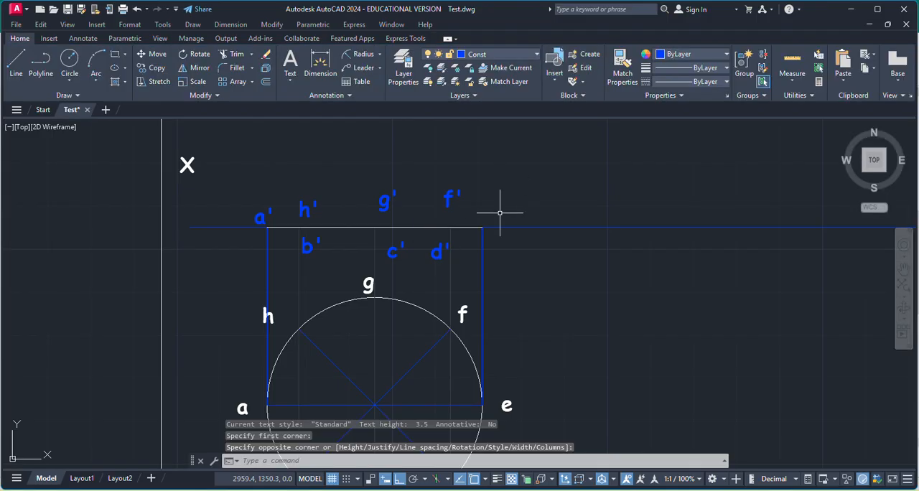
Add the multiline text label "e'" just above the XY line at the projector of e.
key("Return")
left_click(495, 205)
left_click(491, 230)
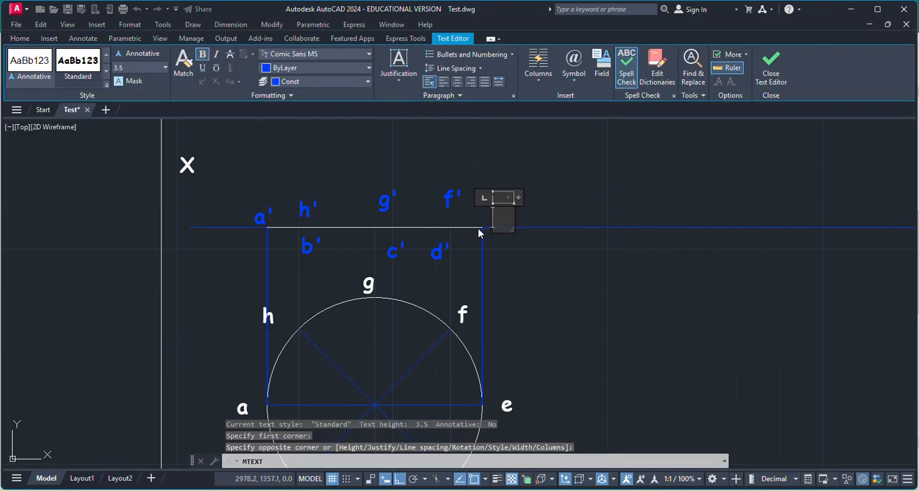
type("e'")
left_click(485, 229)
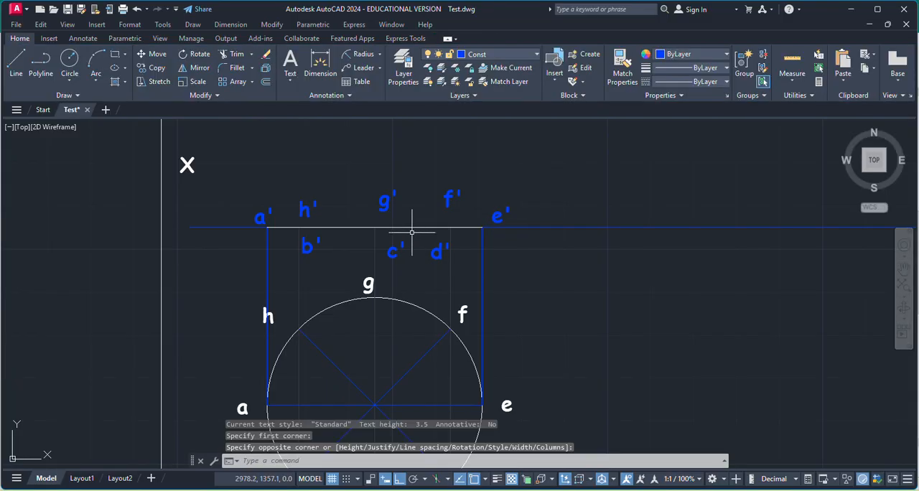
Move all the front-view point labels from a' to h' onto the MainD layer and clear the selection.
left_click(257, 209)
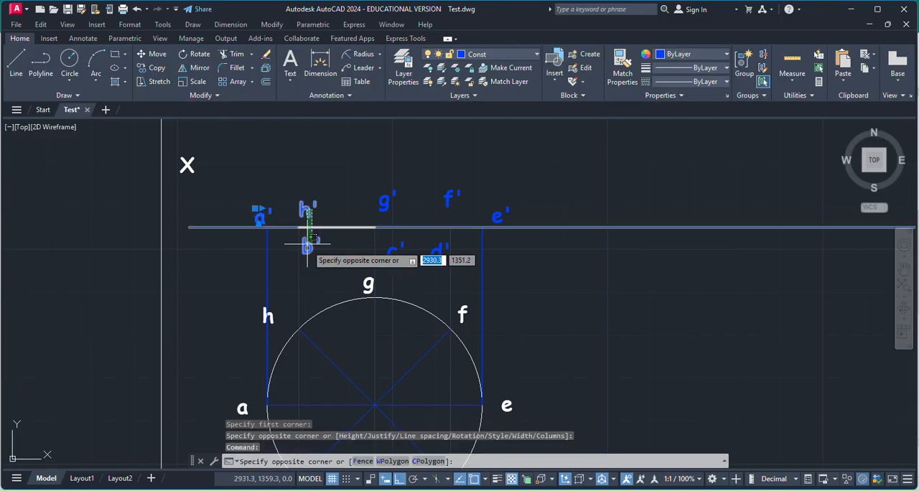
left_click(307, 209)
left_click(386, 198)
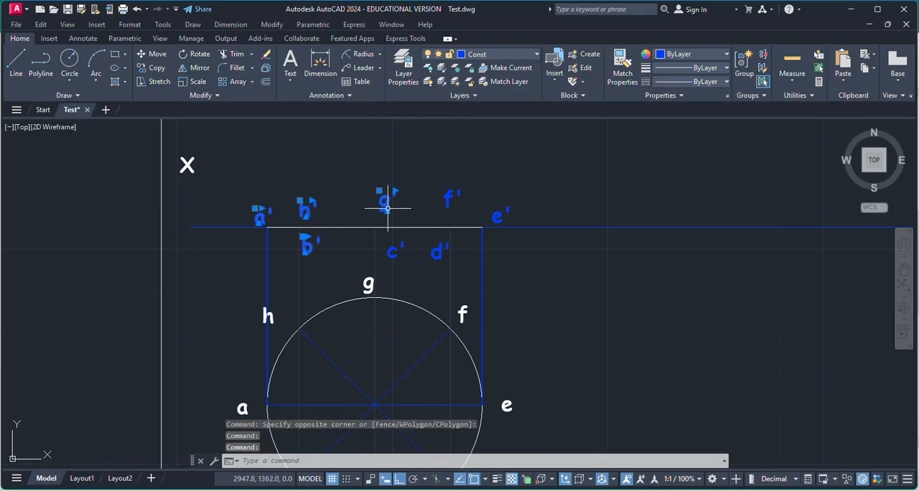
left_click(396, 250)
left_click(441, 244)
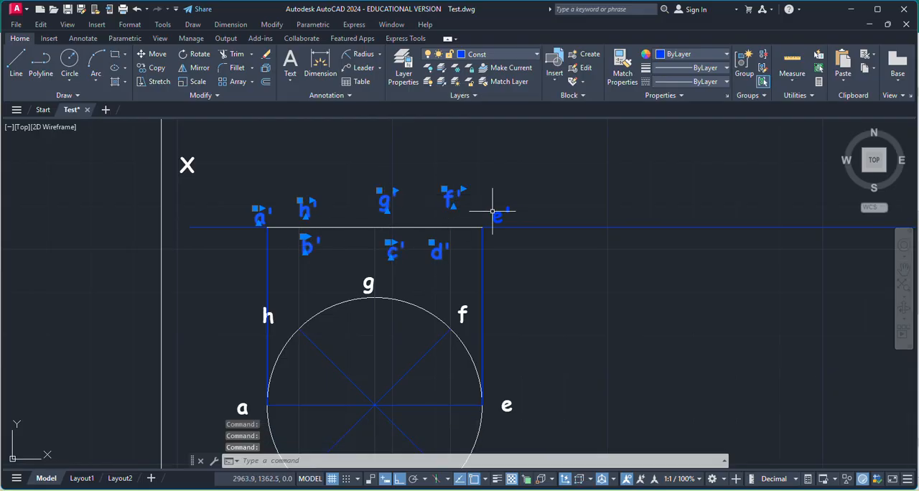
left_click(494, 215)
left_click(502, 53)
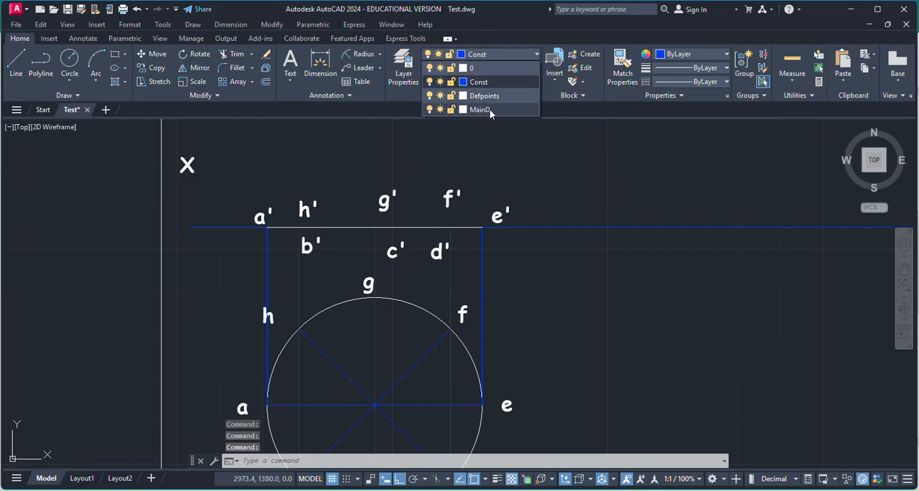
left_click(488, 111)
scroll(492, 195, "down", 3)
scroll(476, 307, "up", 3)
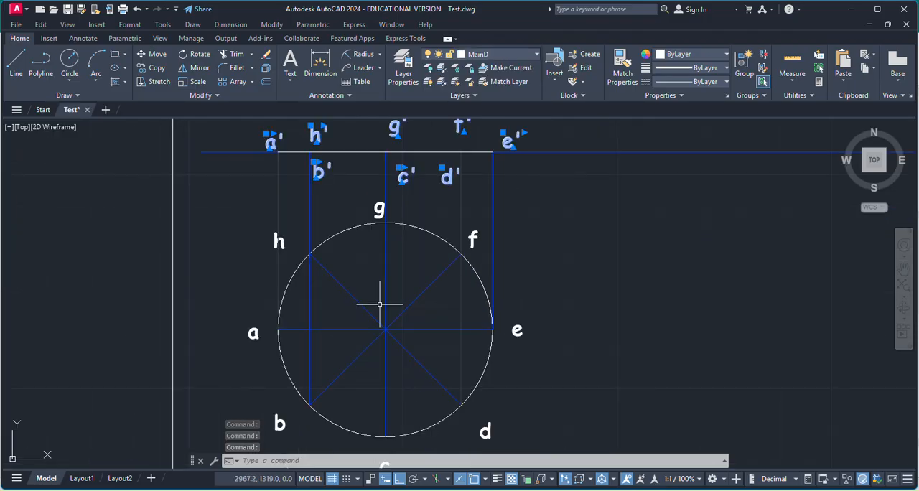
scroll(380, 305, "down", 3)
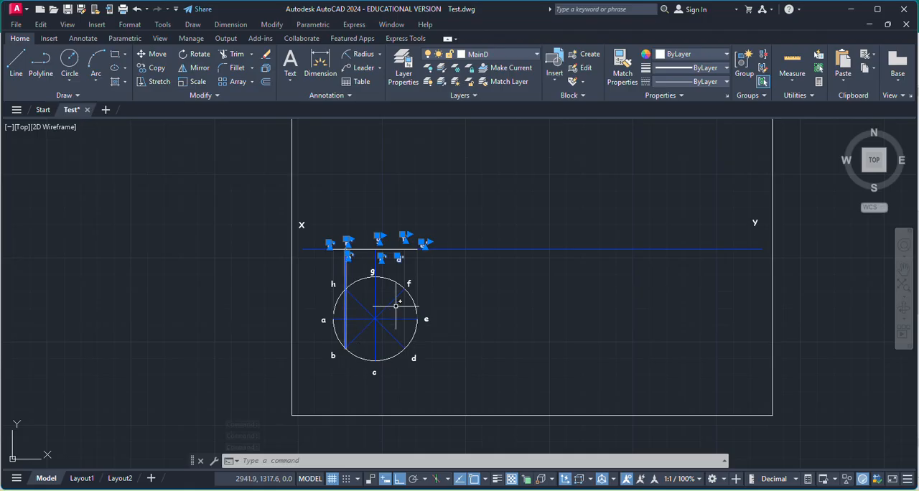
scroll(363, 314, "up", 2)
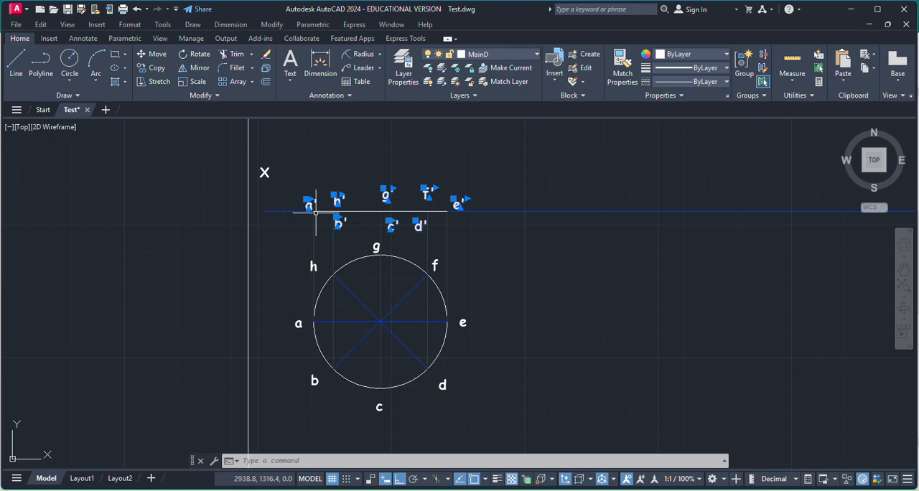
key("Escape")
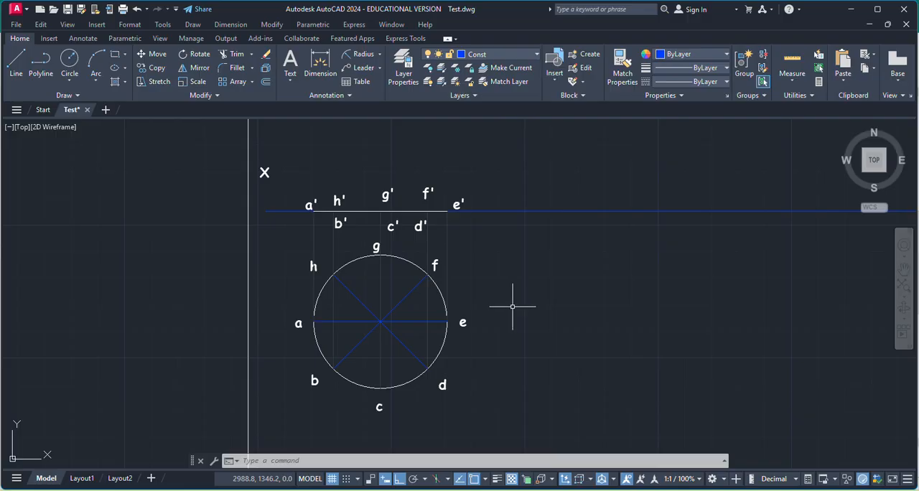
Check the problem statement in Publisher, and in AutoCAD copy the labelled front-view line about 87 mm to the right along XY, based at a'.
key("alt+Tab")
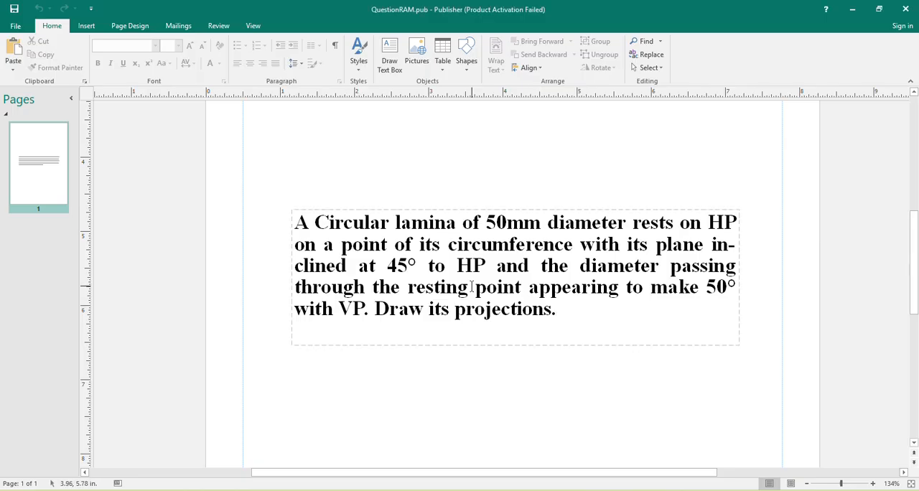
key("alt+Tab")
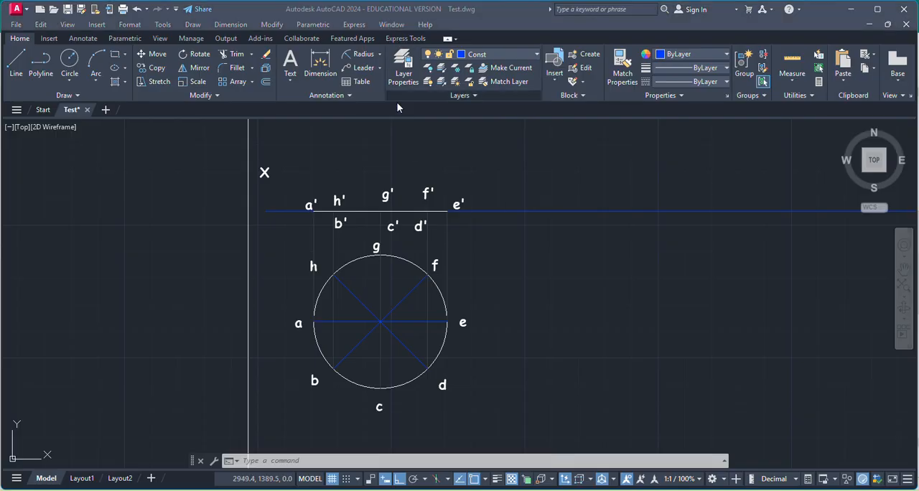
left_click(296, 183)
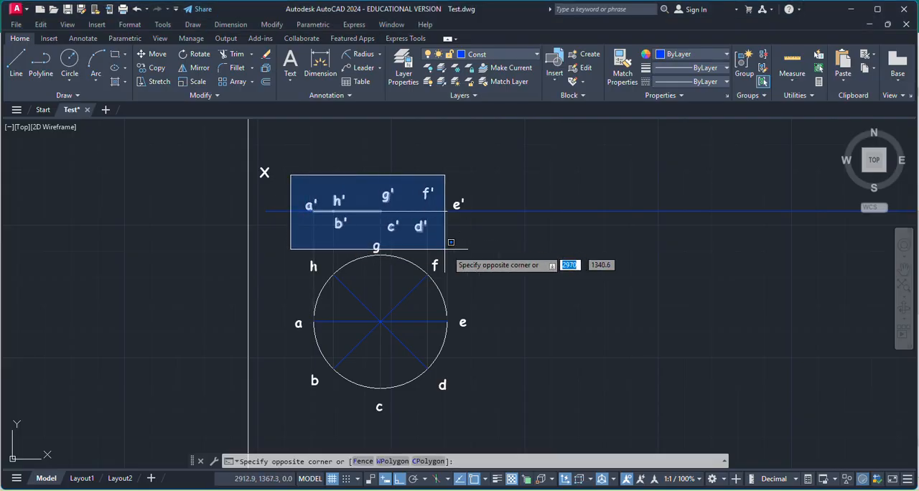
left_click(500, 242)
left_click(156, 67)
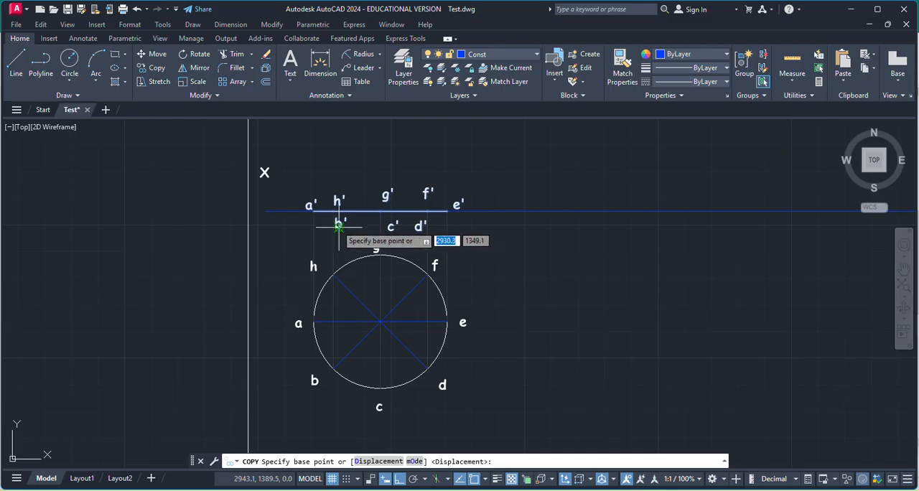
left_click(312, 210)
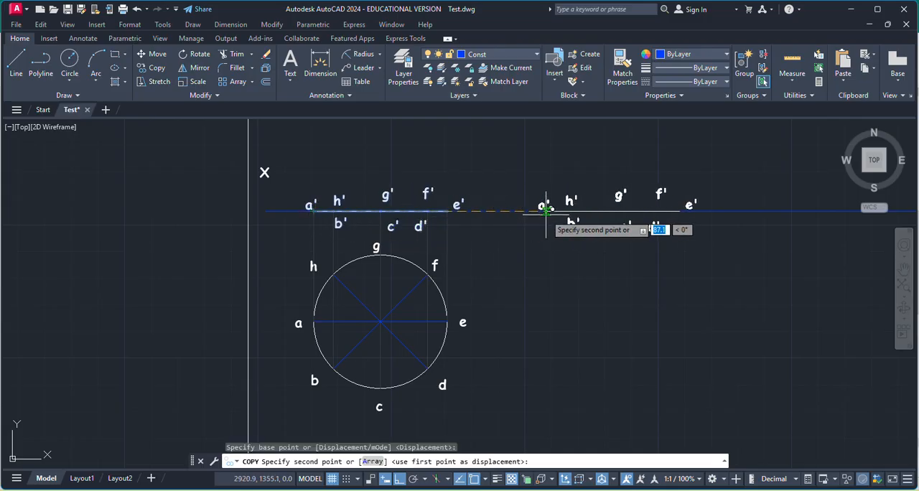
left_click(548, 211)
key("Escape")
Rotate the copied front-view line and its labels by 45° about its a' endpoint on the XY line.
left_click(524, 163)
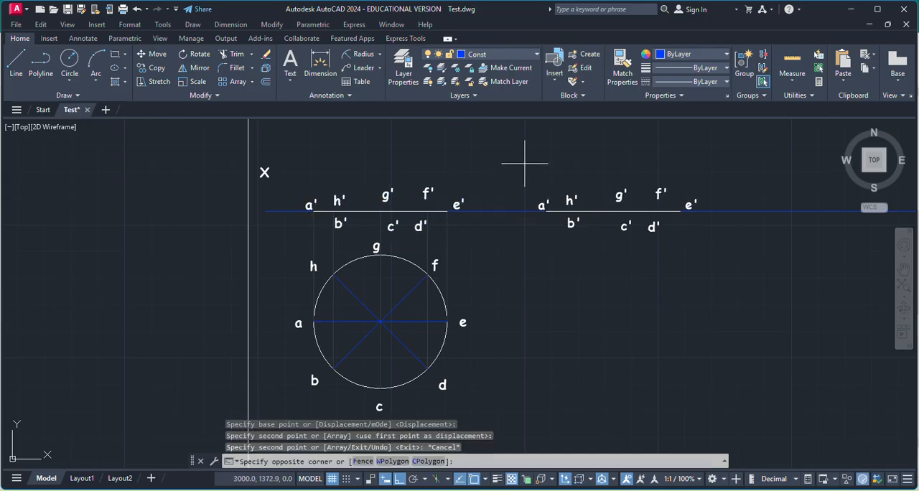
left_click(712, 239)
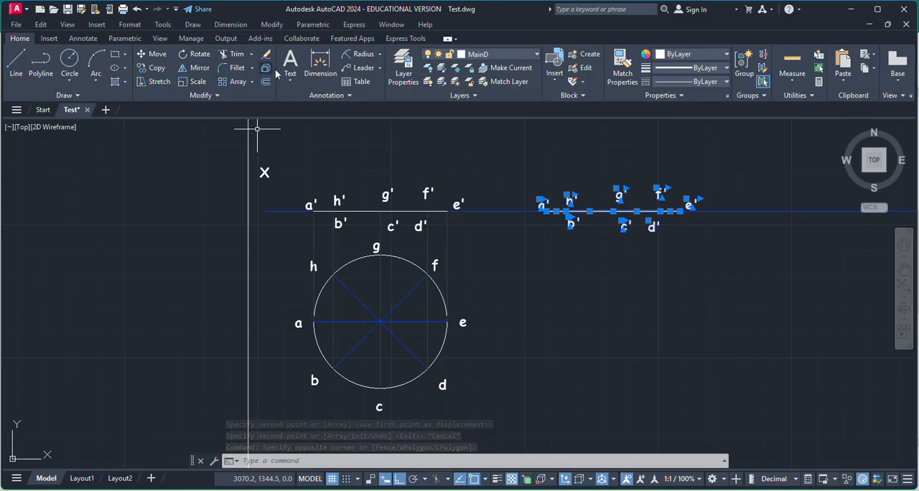
left_click(200, 62)
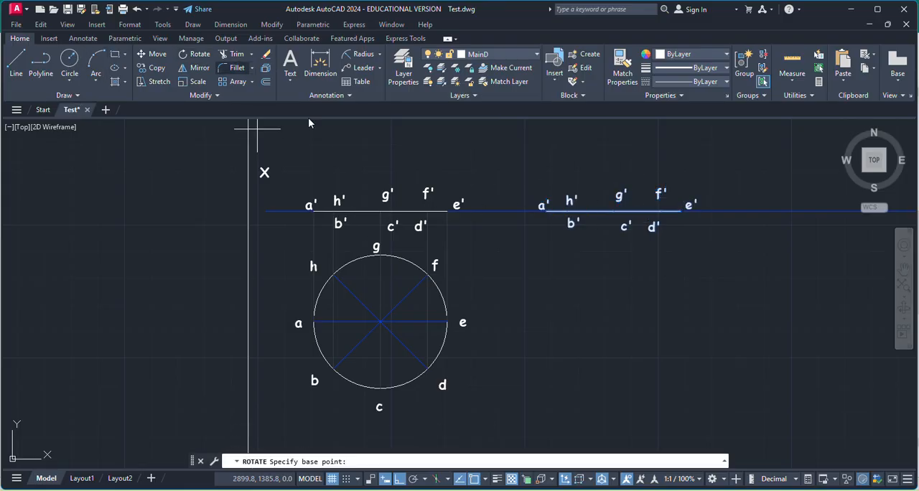
scroll(542, 205, "up", 4)
scroll(545, 218, "up", 5)
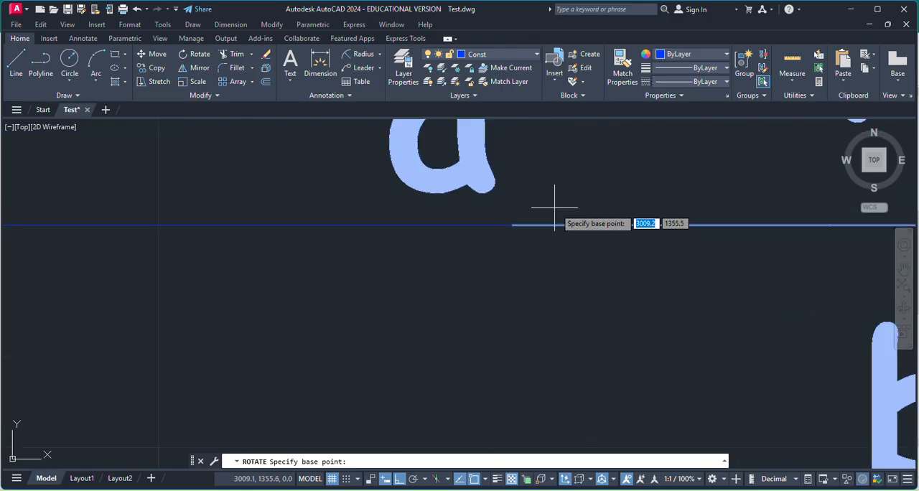
left_click(513, 224)
scroll(517, 222, "down", 9)
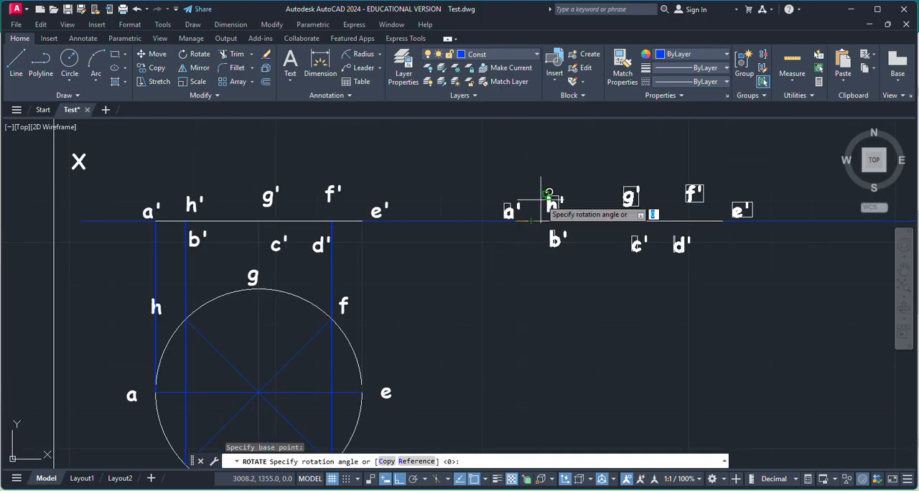
type("45")
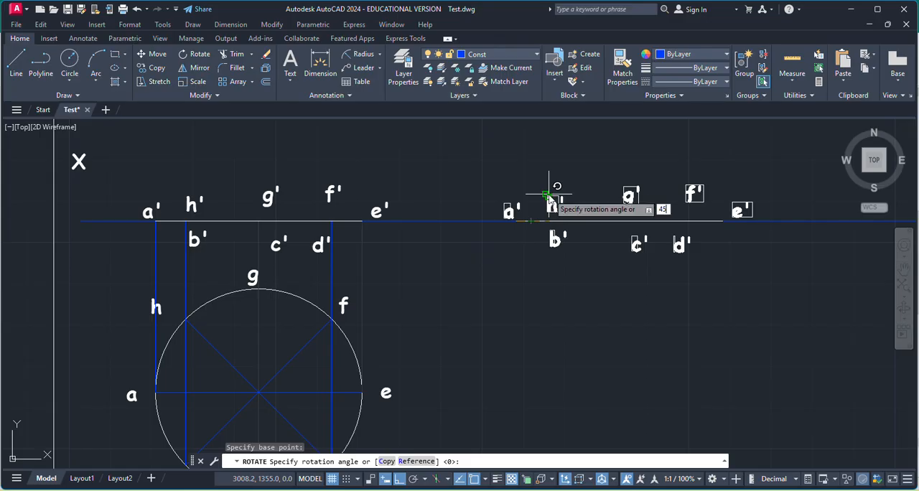
key("Return")
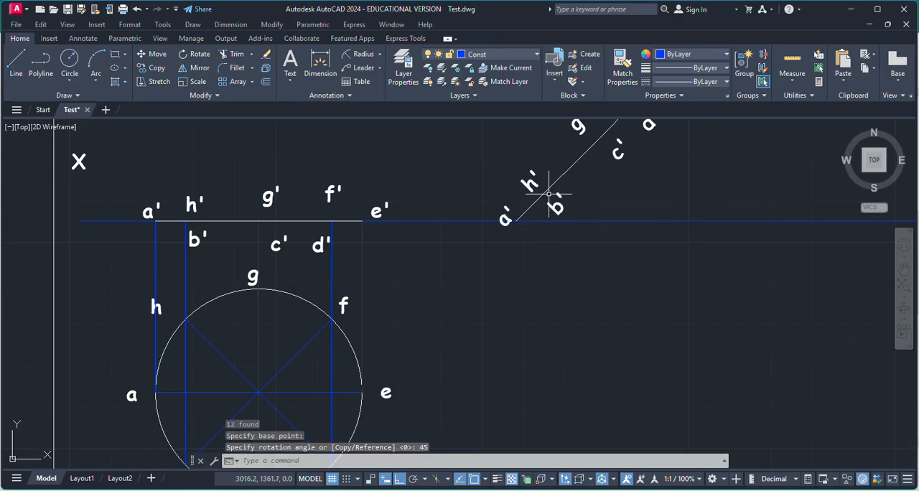
Add an angular dimension between the inclined front-view line and the XY line.
left_click(379, 58)
left_click(366, 121)
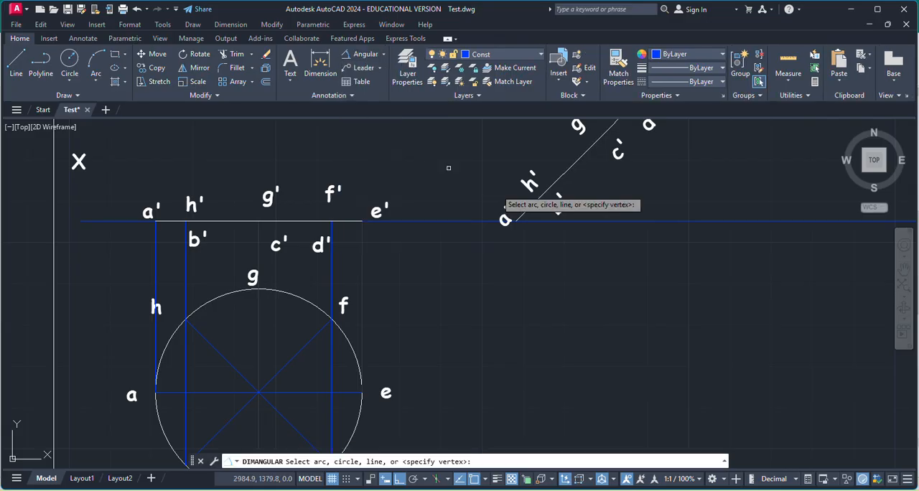
left_click(572, 164)
left_click(591, 213)
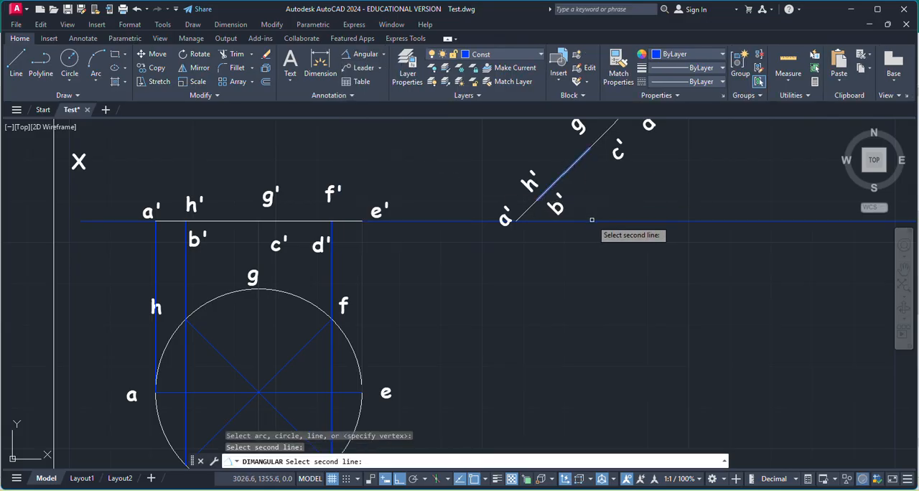
left_click(591, 218)
left_click(594, 220)
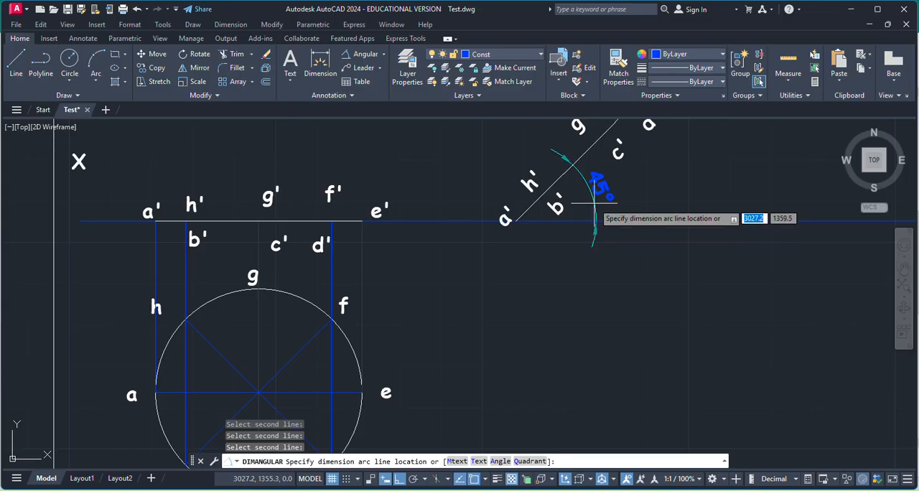
left_click(598, 187)
Examine the segment from a' to h' and b' on both the horizontal front view and its inclined copy.
scroll(618, 194, "down", 4)
scroll(652, 169, "up", 2)
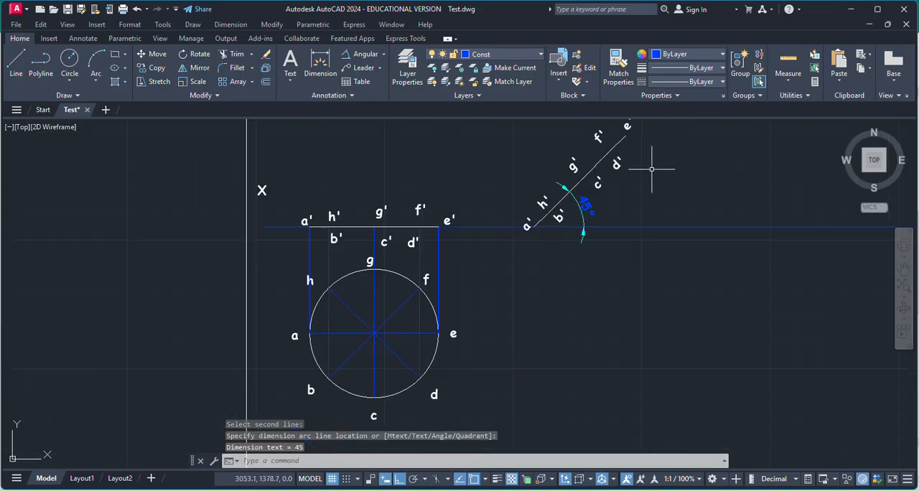
scroll(602, 244, "down", 2)
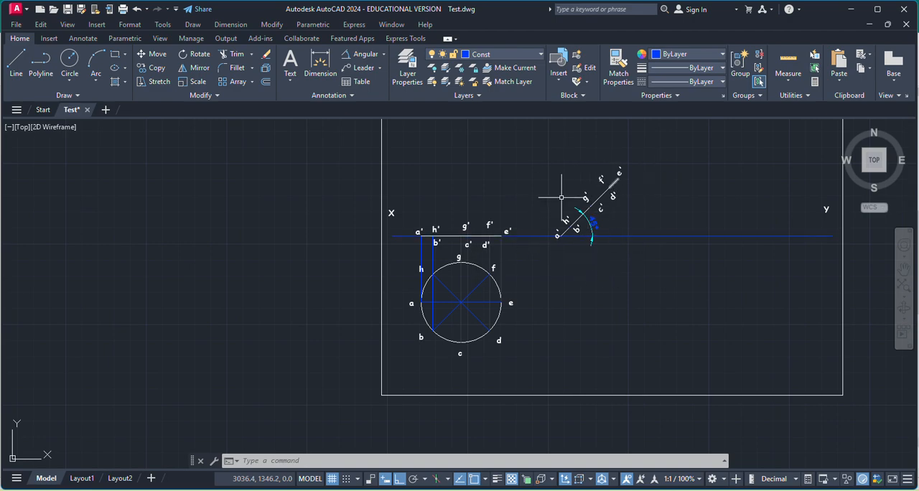
left_click(15, 61)
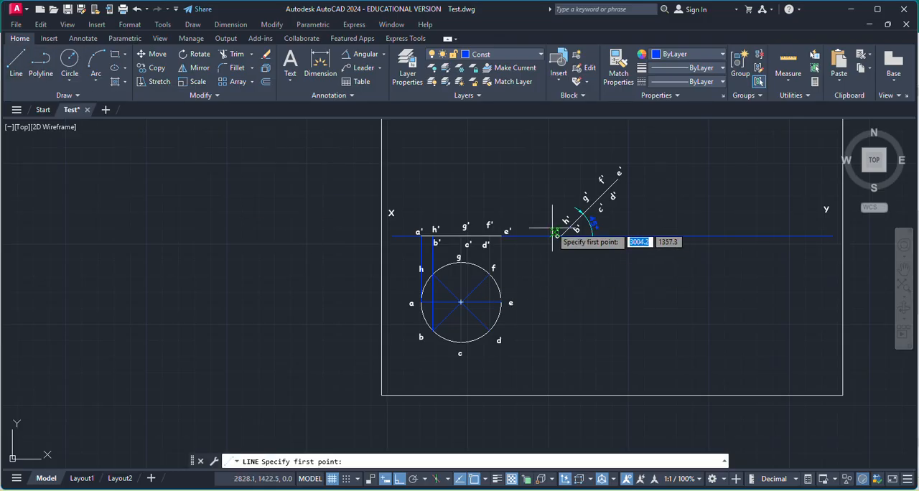
key("Escape")
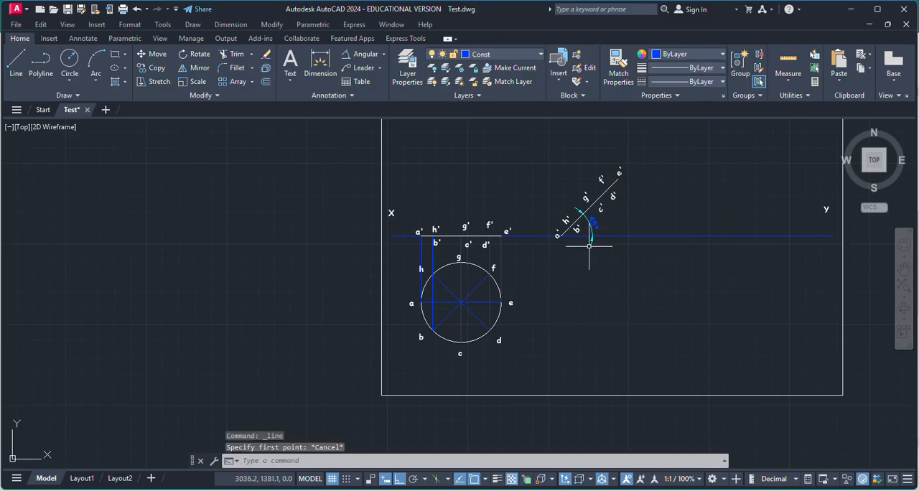
scroll(632, 204, "up", 2)
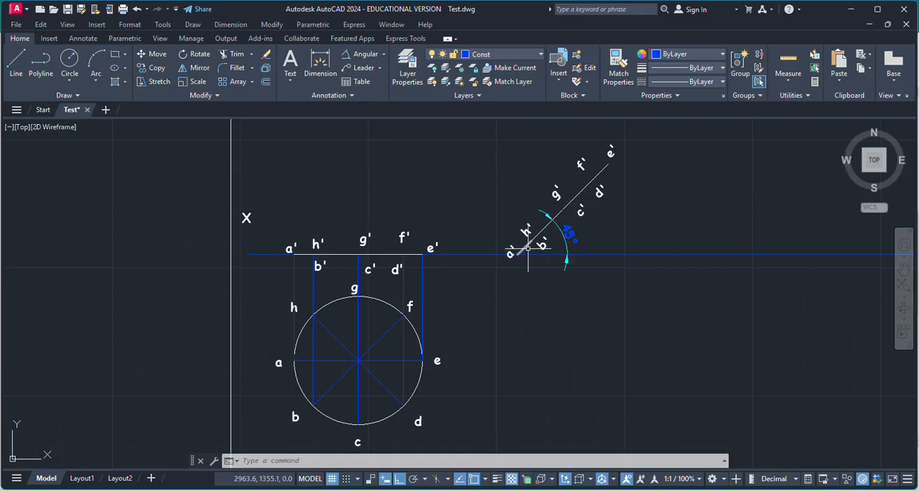
scroll(528, 248, "up", 2)
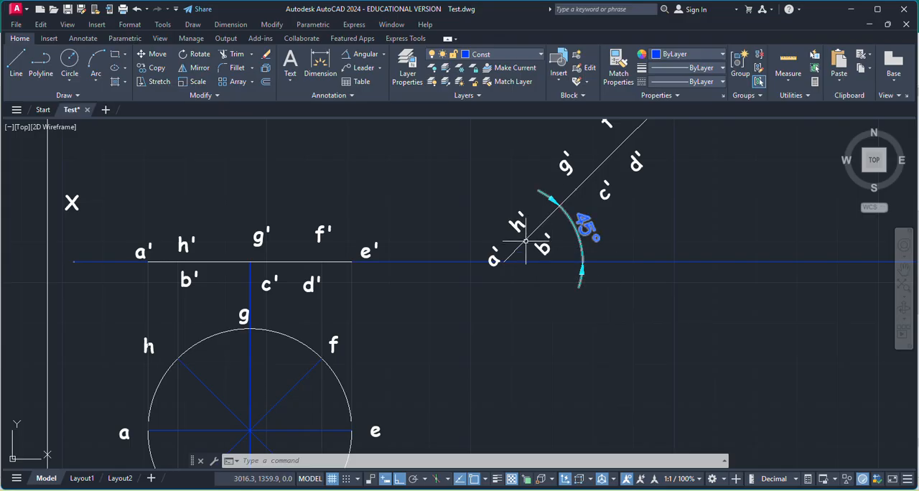
scroll(525, 243, "up", 4)
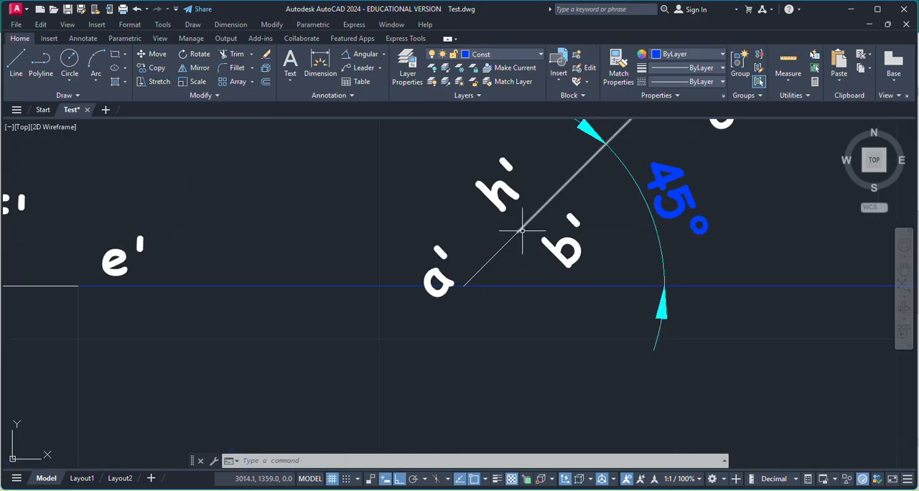
scroll(526, 223, "down", 2)
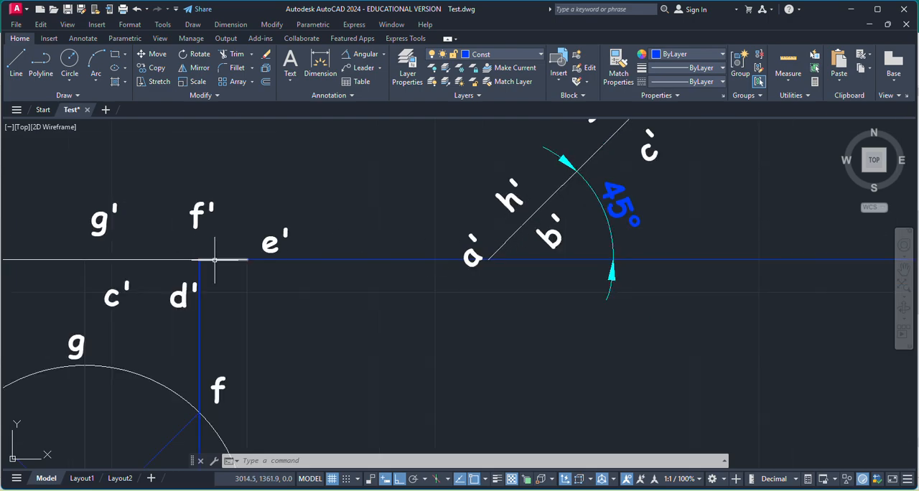
scroll(402, 264, "down", 2)
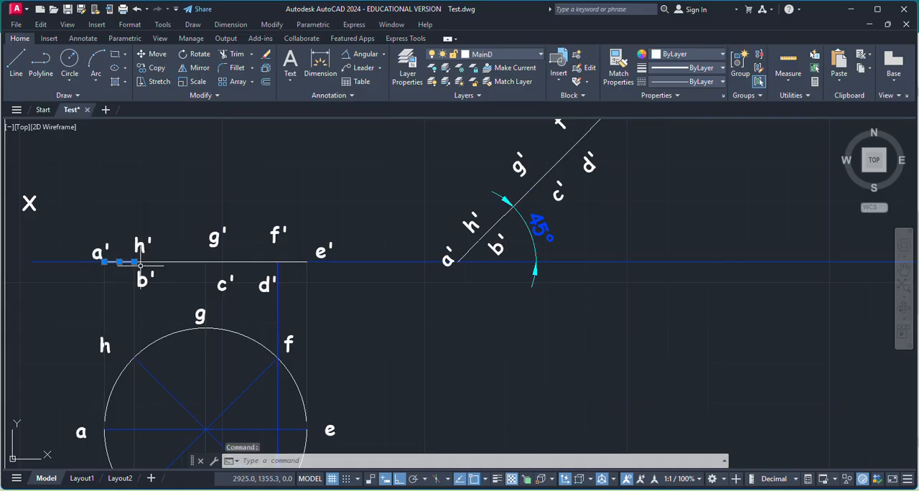
scroll(479, 240, "up", 4)
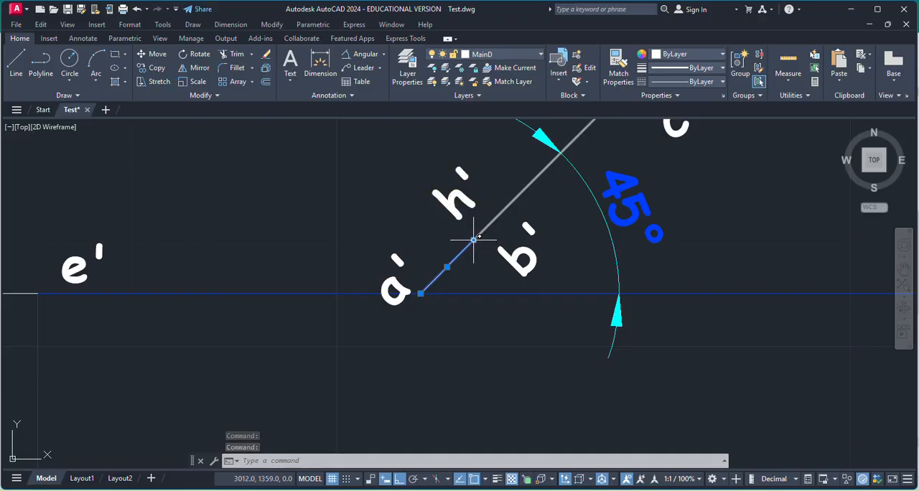
key("Escape")
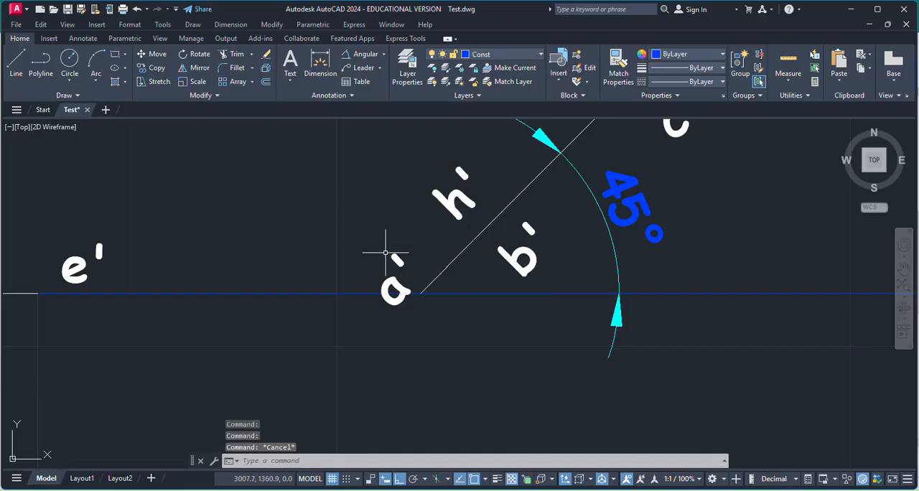
scroll(399, 265, "down", 4)
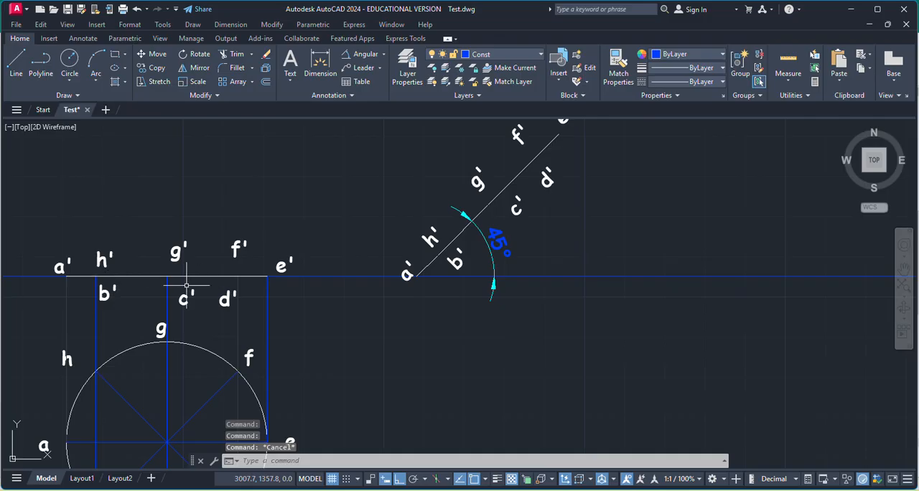
Draw a vertical projector from the inclined front view's a' endpoint down below the XY line.
left_click(16, 61)
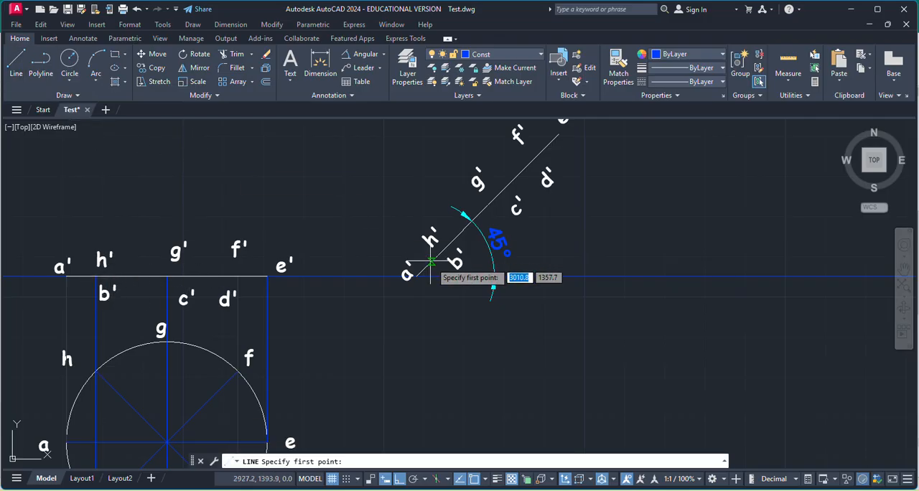
scroll(423, 278, "up", 5)
left_click(369, 236)
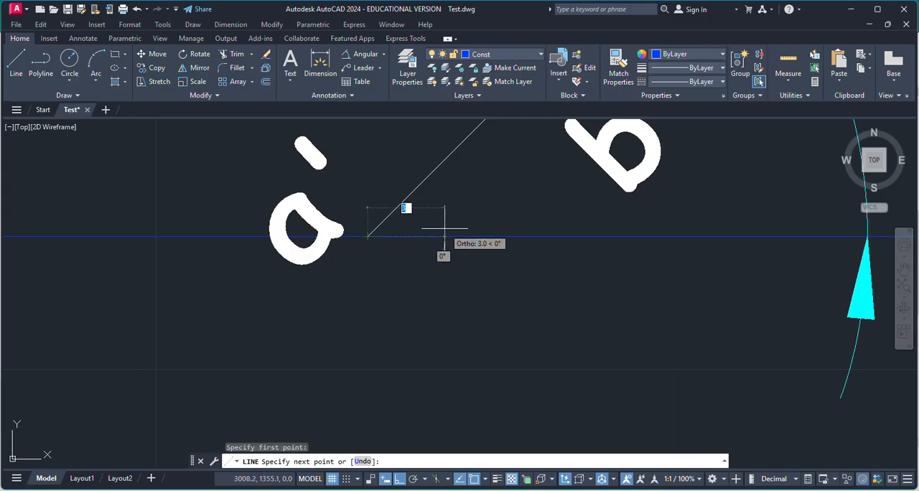
scroll(442, 242, "down", 5)
scroll(442, 284, "down", 5)
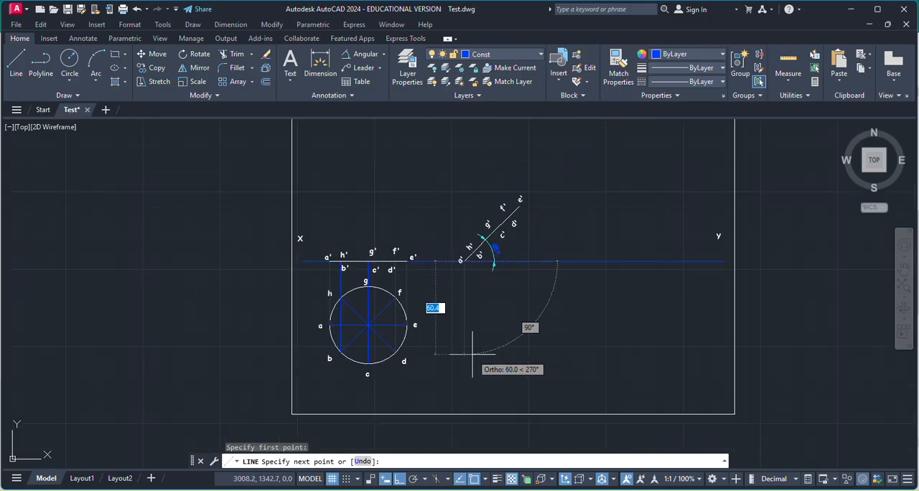
scroll(447, 348, "up", 5)
left_click(446, 374)
key("Return")
key("Return")
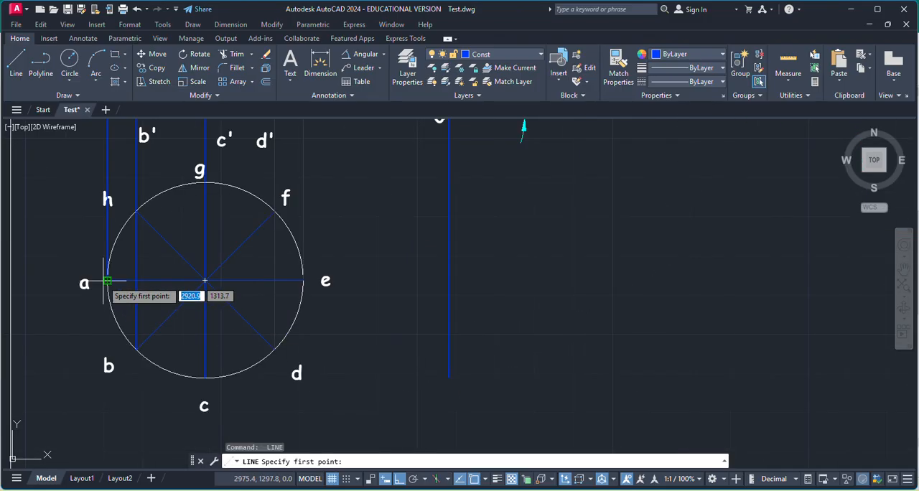
Draw a horizontal projector about 37 mm long from point e of the circle to the vertical projector of the inclined a'.
scroll(292, 280, "up", 4)
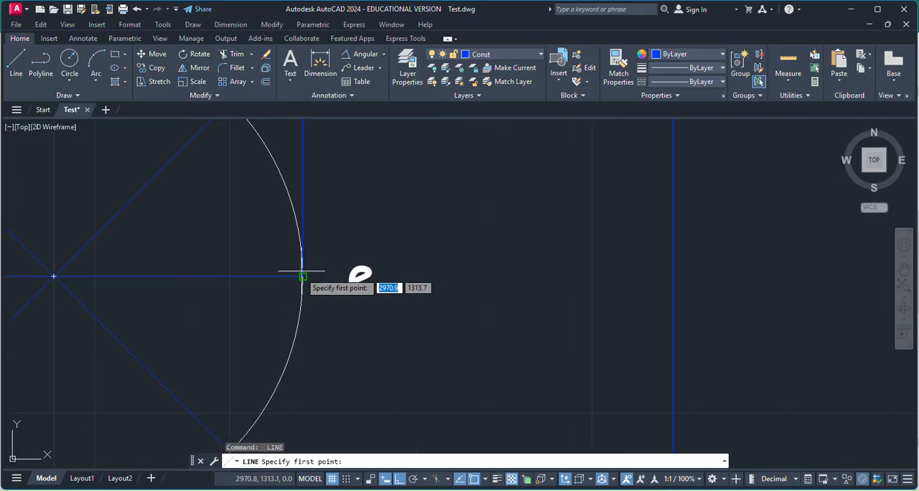
left_click(303, 277)
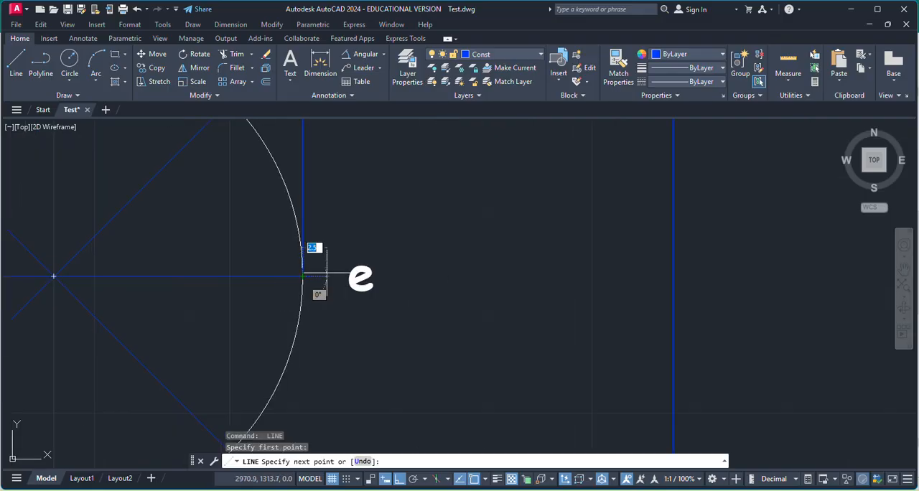
left_click(672, 276)
key("Return")
Copy the circle's label a to the intersection of the horizontal projector and the vertical projector from the inclined a'.
scroll(662, 304, "down", 4)
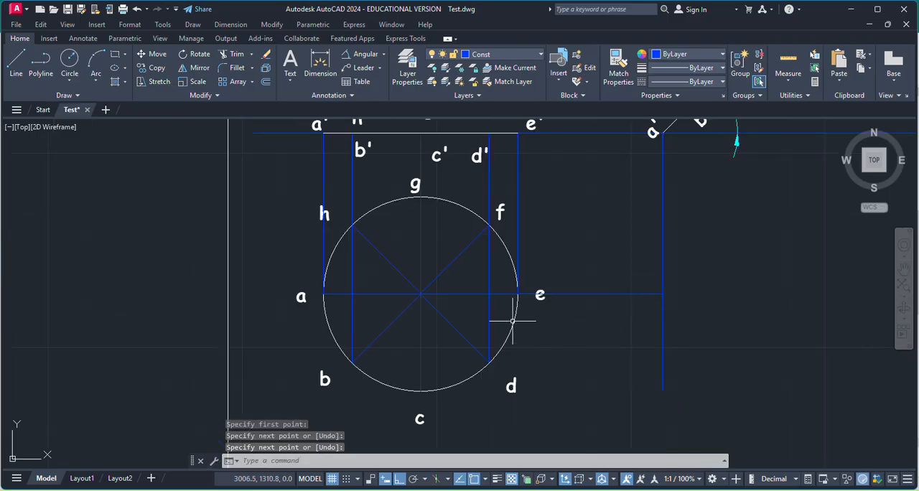
left_click(300, 294)
key("ctrl+c")
key("ctrl+v")
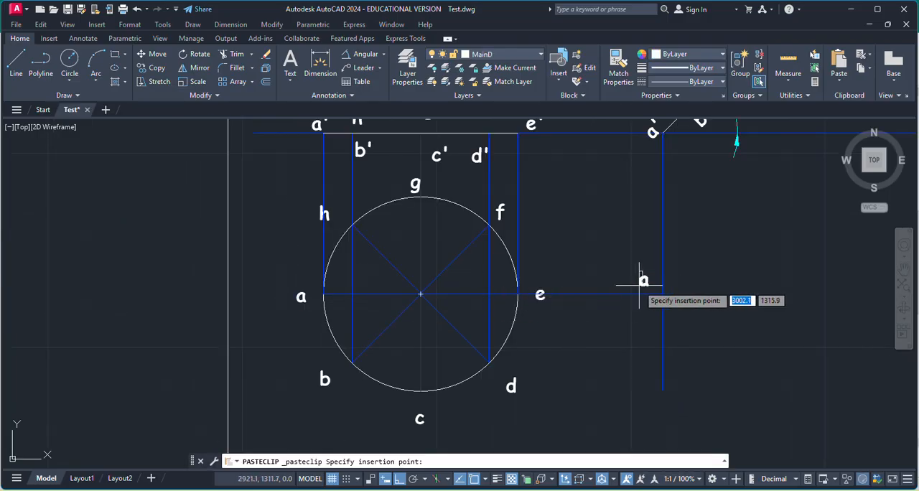
left_click(640, 283)
Draw a vertical projector from the h', b' point on the inclined front view down below the XY line.
scroll(480, 301, "down", 2)
scroll(592, 198, "up", 8)
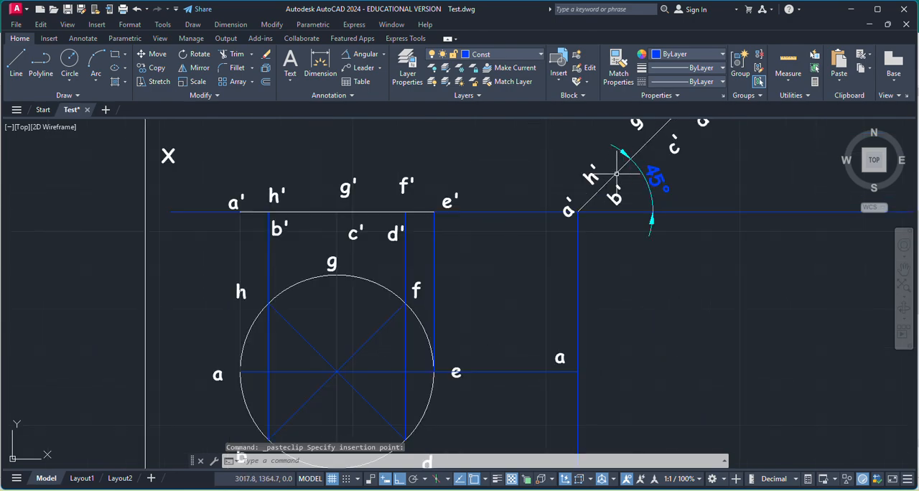
left_click(566, 213)
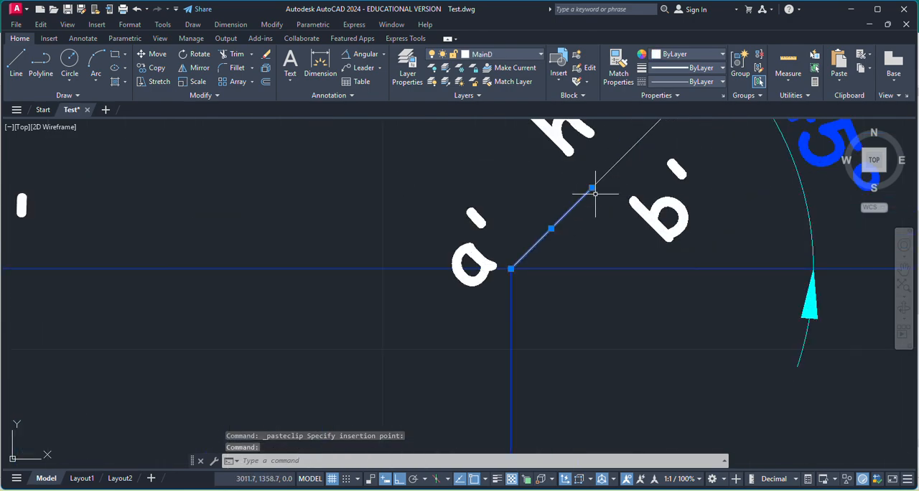
scroll(598, 218, "down", 2)
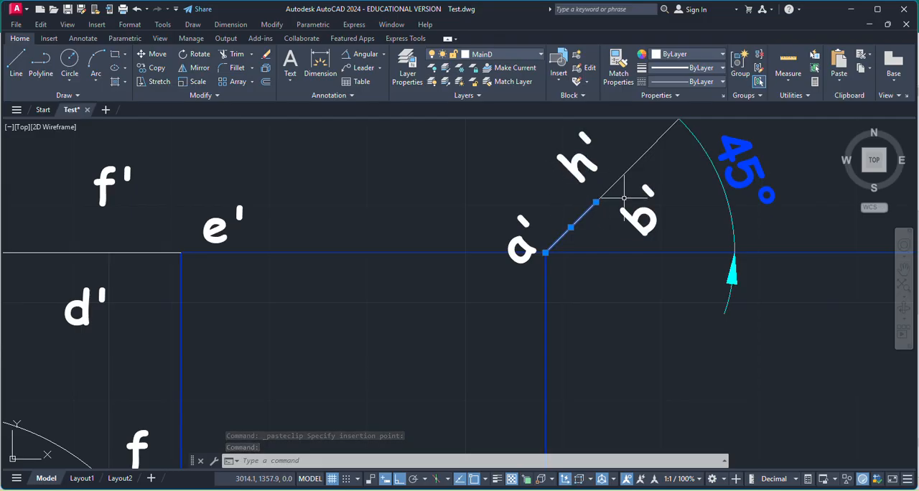
left_click(15, 63)
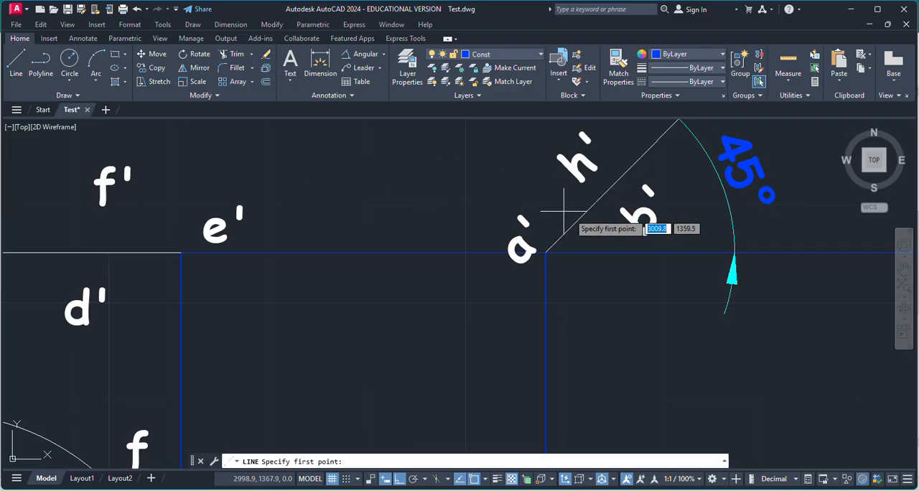
left_click(598, 204)
scroll(600, 215, "down", 6)
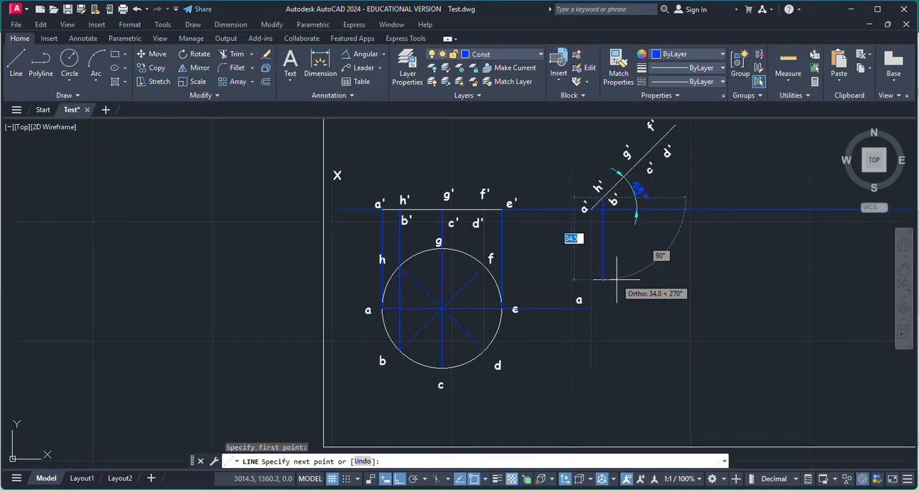
left_click(607, 357)
key("Return")
Draw a horizontal projector from point h of the circle to the vertical projector of the inclined h', b' point.
scroll(616, 322, "up", 2)
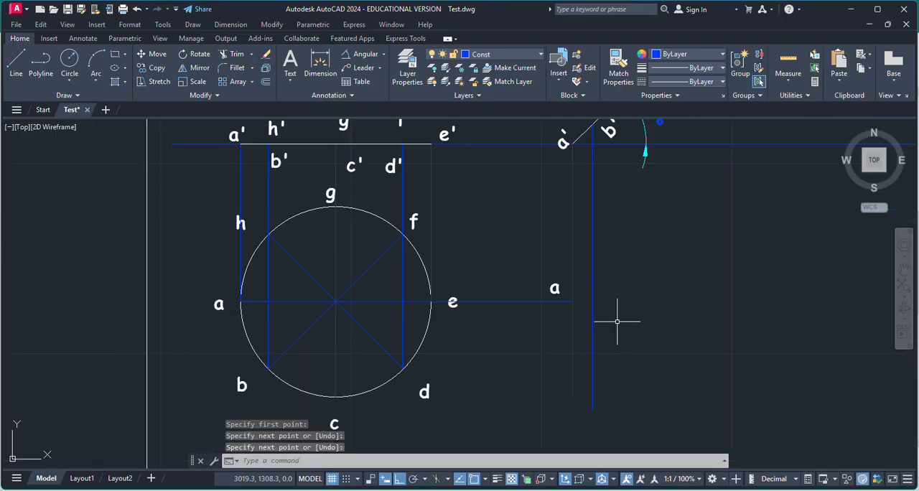
scroll(610, 279, "down", 2)
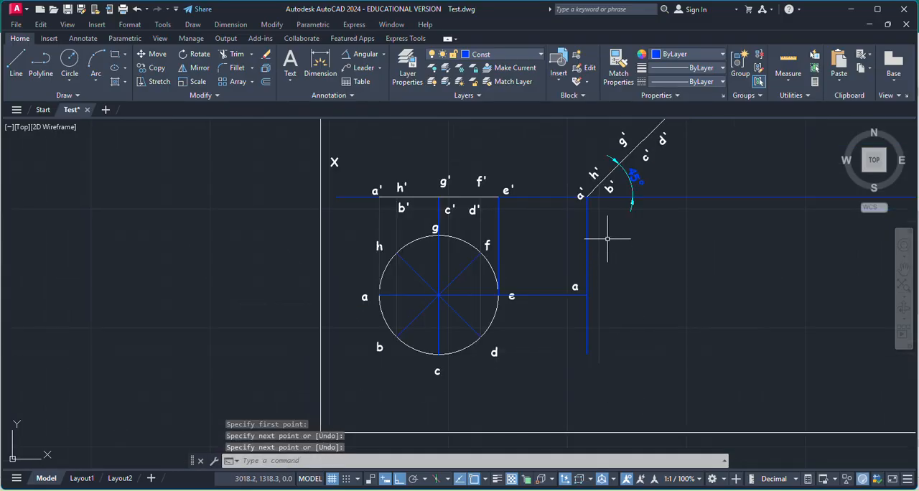
key("Return")
scroll(380, 273, "up", 5)
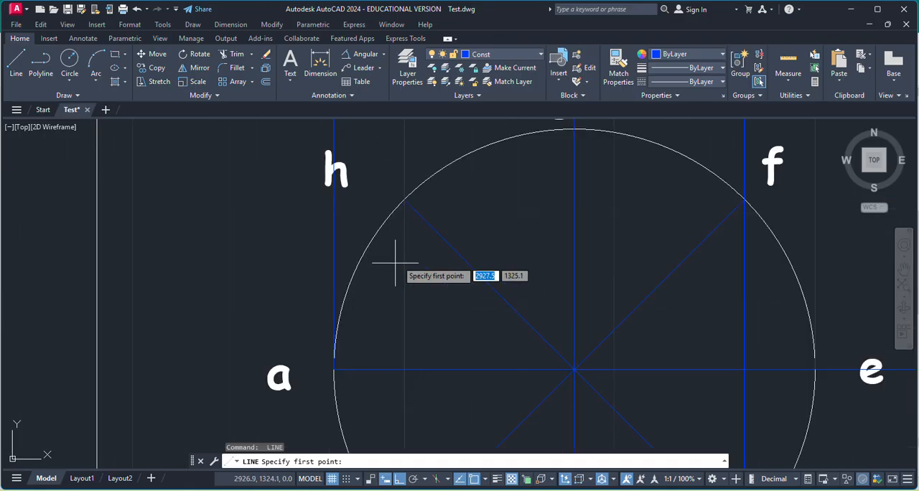
left_click(406, 199)
scroll(415, 213, "down", 5)
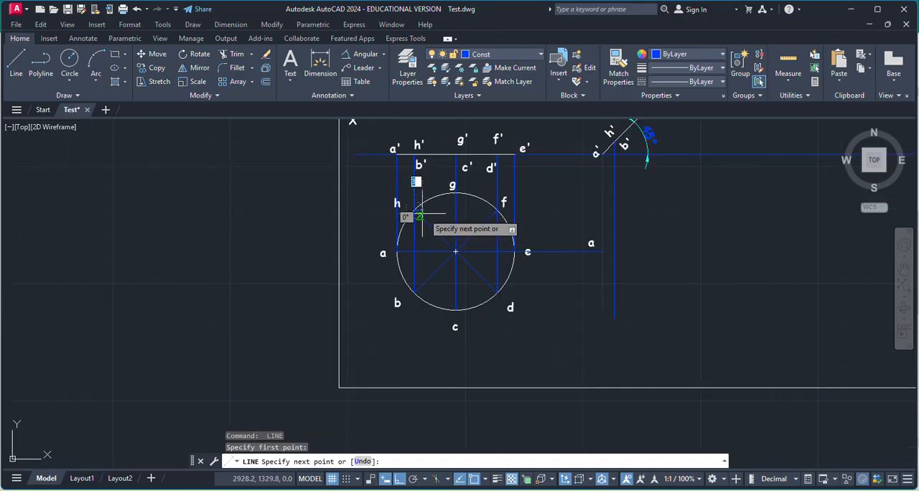
scroll(532, 213, "up", 4)
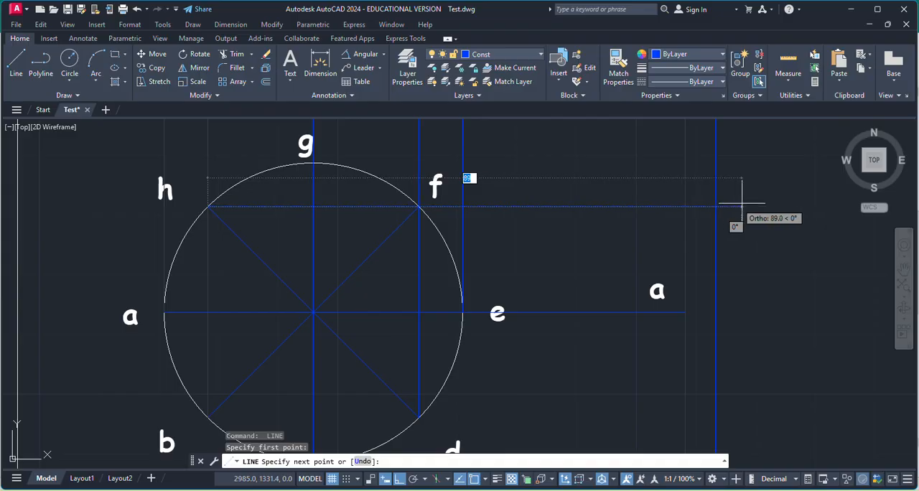
left_click(714, 207)
key("Return")
Draw a horizontal projector from point b of the circle to the vertical projector of the inclined h', b' point.
scroll(359, 263, "down", 5)
scroll(337, 301, "up", 8)
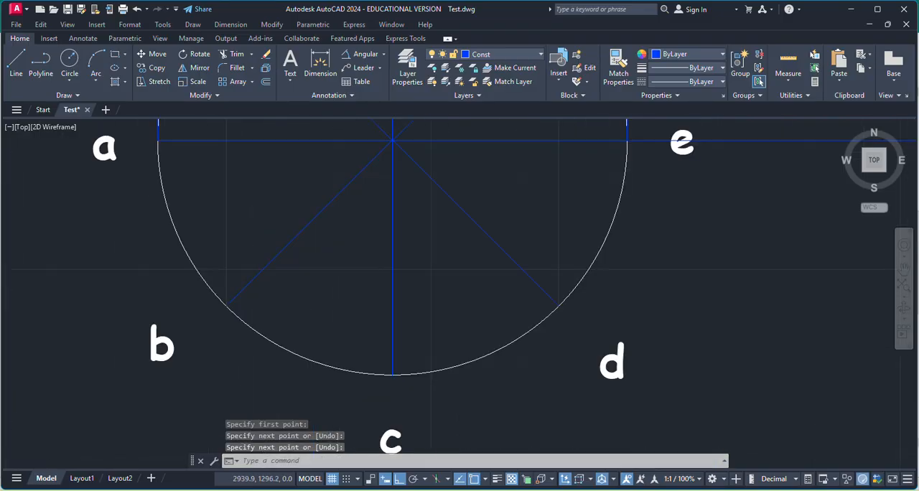
key("Return")
left_click(160, 306)
scroll(387, 316, "down", 6)
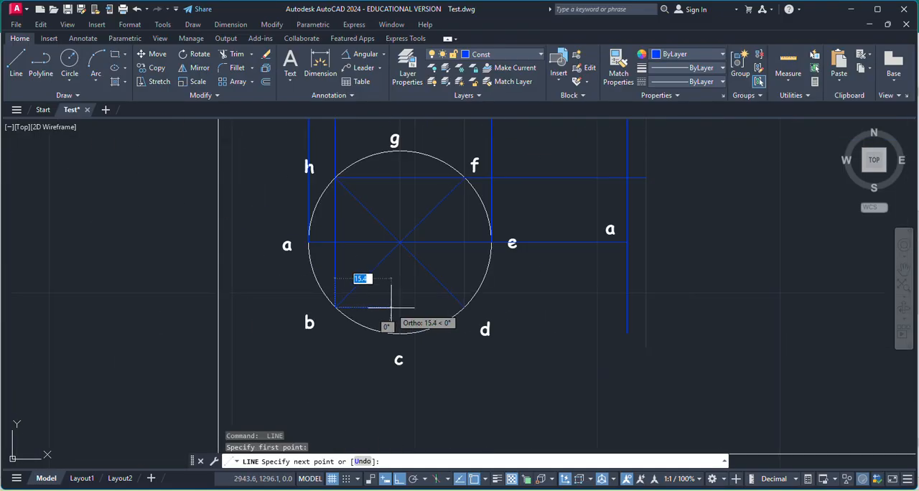
scroll(647, 303, "up", 4)
left_click(650, 307)
key("Escape")
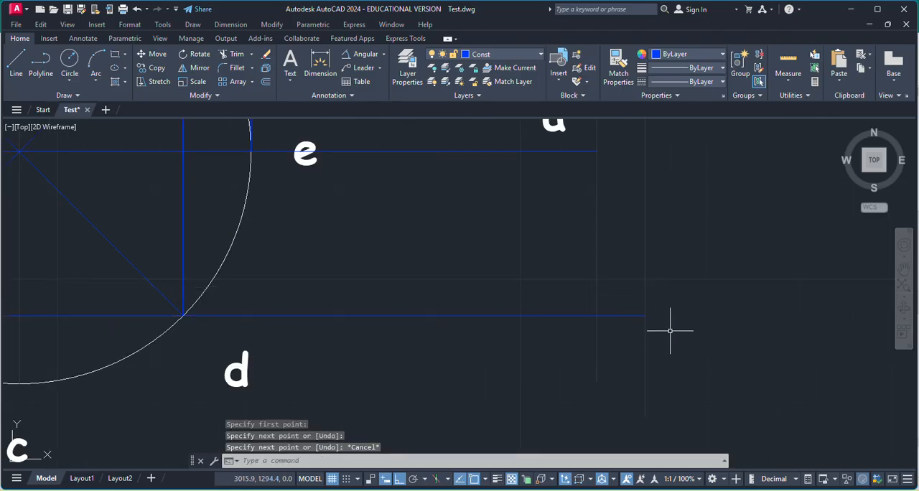
Copy the circle's label b to the intersection of b's horizontal projector with the vertical projector from the inclined h', b' point.
scroll(666, 328, "down", 2)
left_click(121, 348)
key("ctrl+c")
key("ctrl+v")
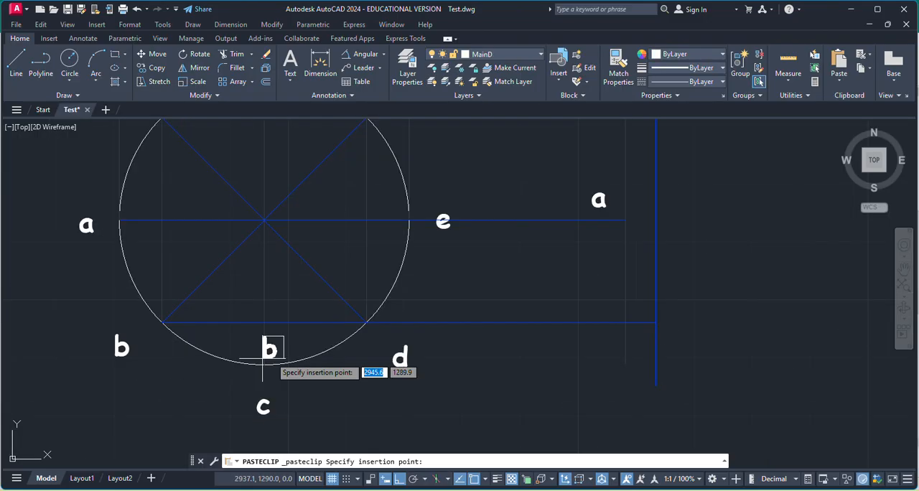
scroll(232, 277, "down", 4)
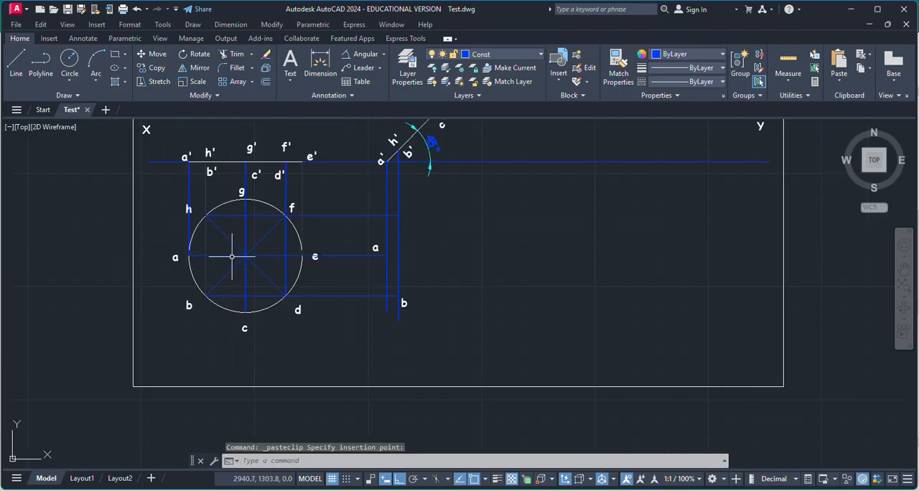
Copy the circle's label h to the intersection of h's horizontal projector with the vertical projector from the inclined h', b' point.
scroll(191, 205, "up", 4)
left_click(180, 204)
key("ctrl+c")
key("ctrl+v")
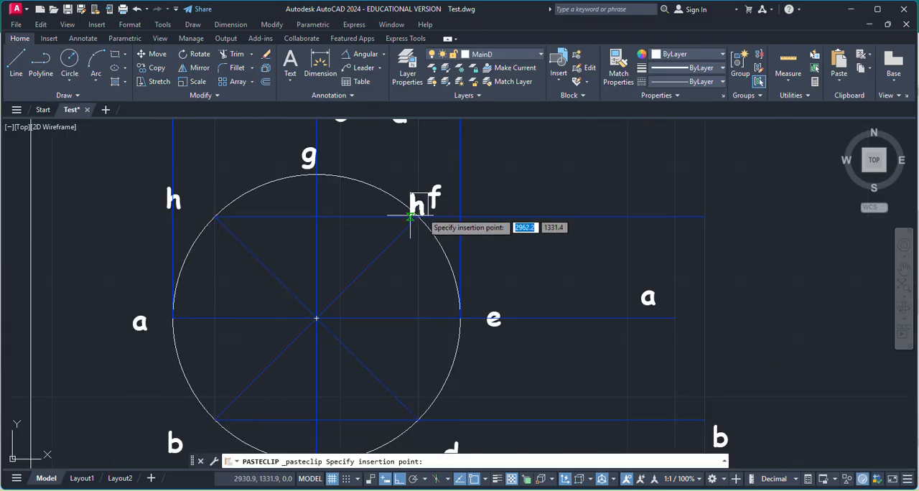
scroll(700, 205, "up", 4)
scroll(605, 250, "down", 8)
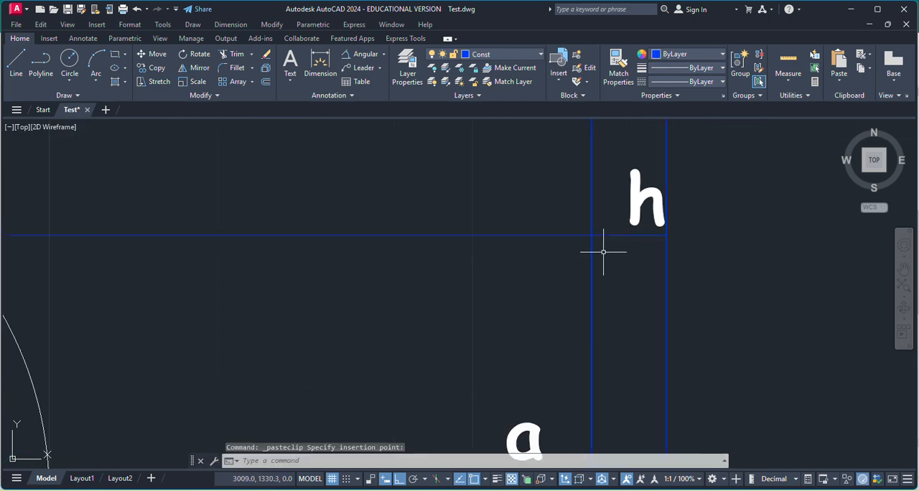
left_click(598, 253)
Draw a vertical projector from the g', c' point on the inclined front view down below the XY line.
scroll(610, 260, "down", 2)
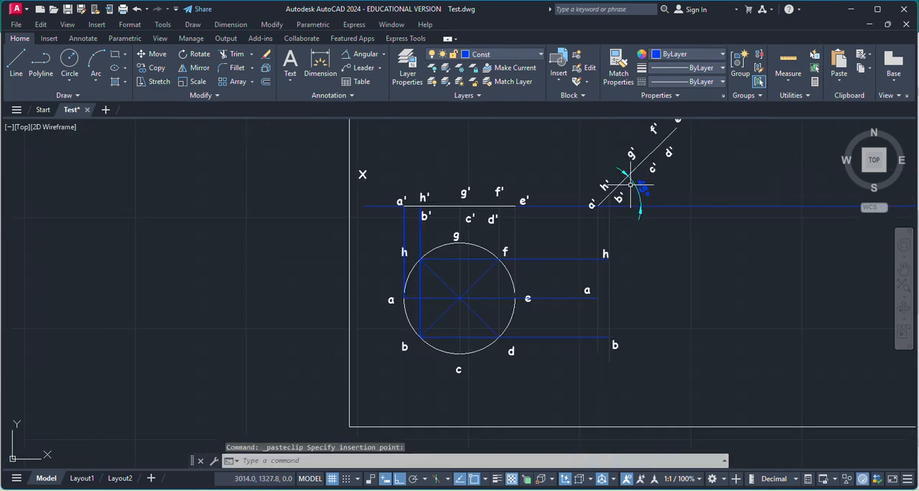
scroll(646, 169, "up", 5)
left_click(615, 181)
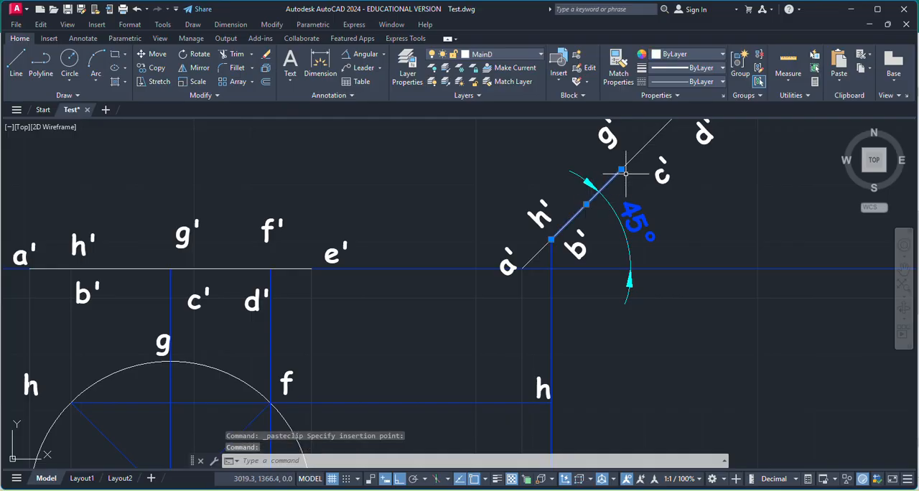
left_click(15, 61)
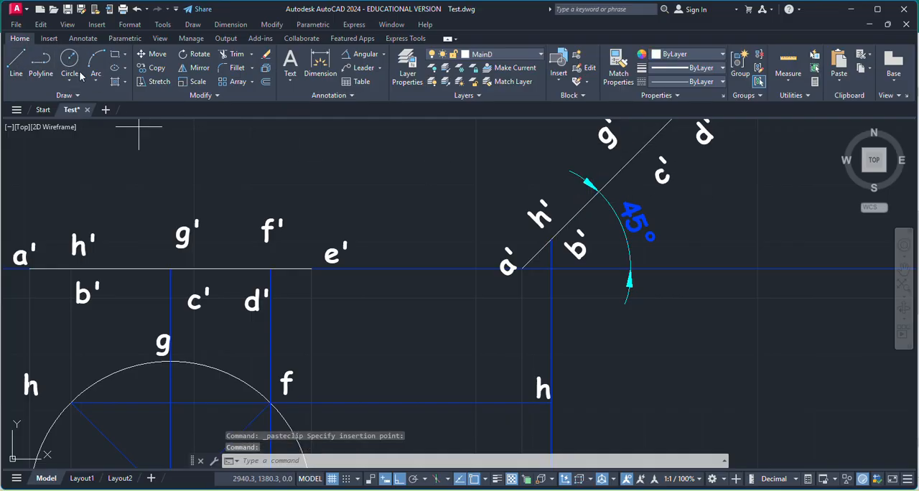
left_click(621, 170)
scroll(616, 280, "down", 3)
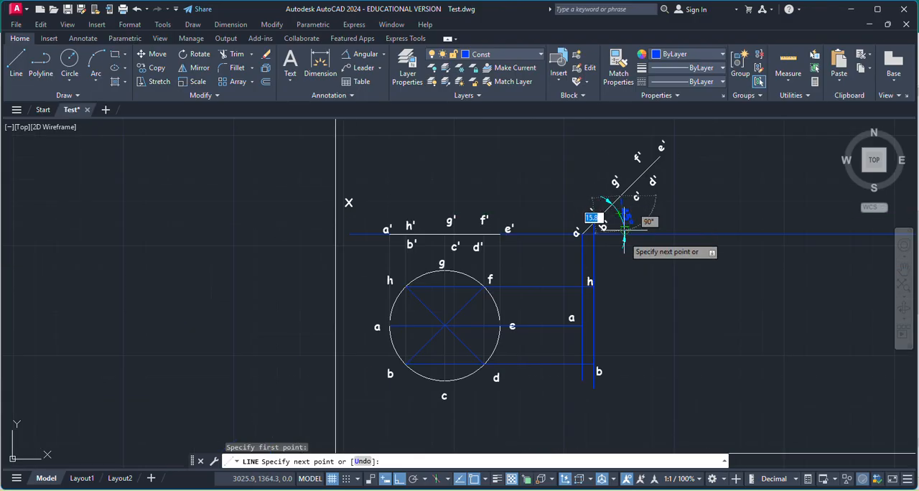
scroll(624, 378, "up", 2)
scroll(624, 378, "up", 2)
key("Escape")
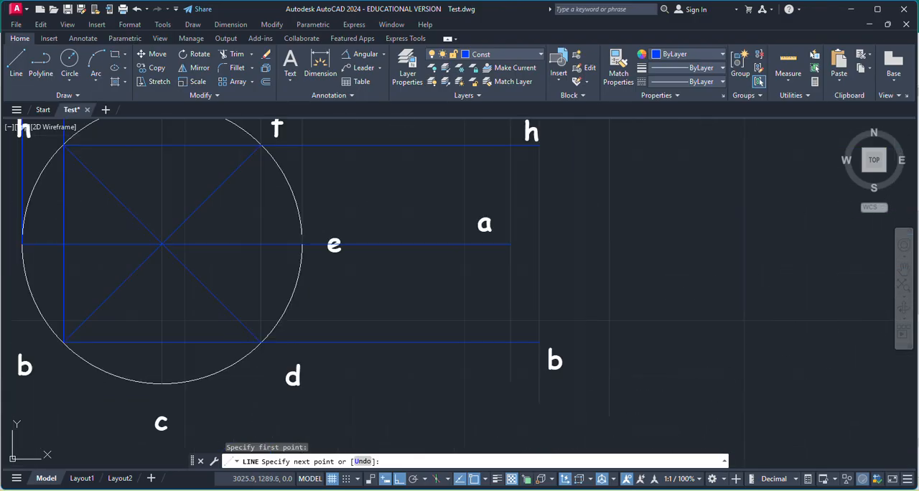
Draw a horizontal projector from point c of the circle to the vertical projector of the inclined g', c' point.
key("Return")
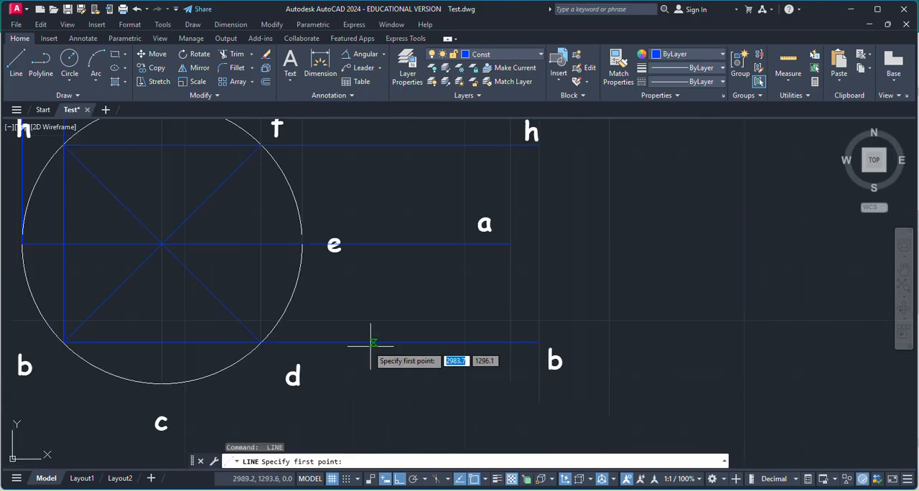
left_click(162, 384)
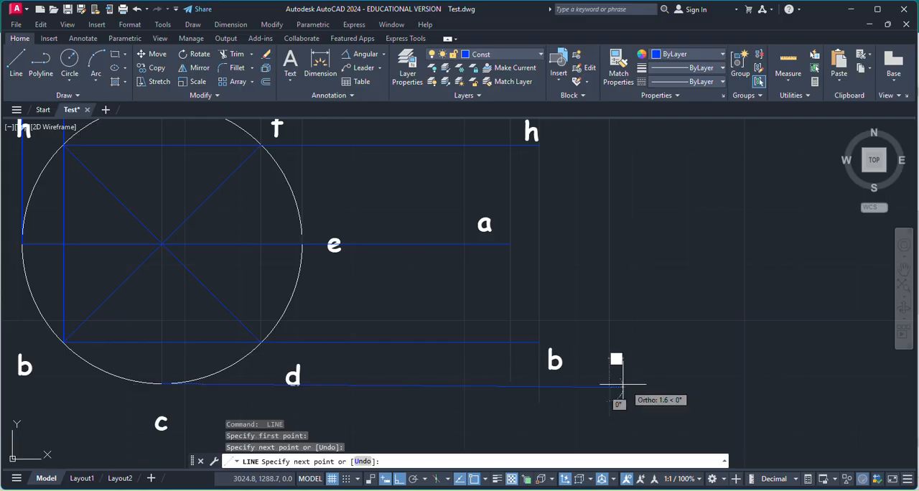
key("ctrl+z")
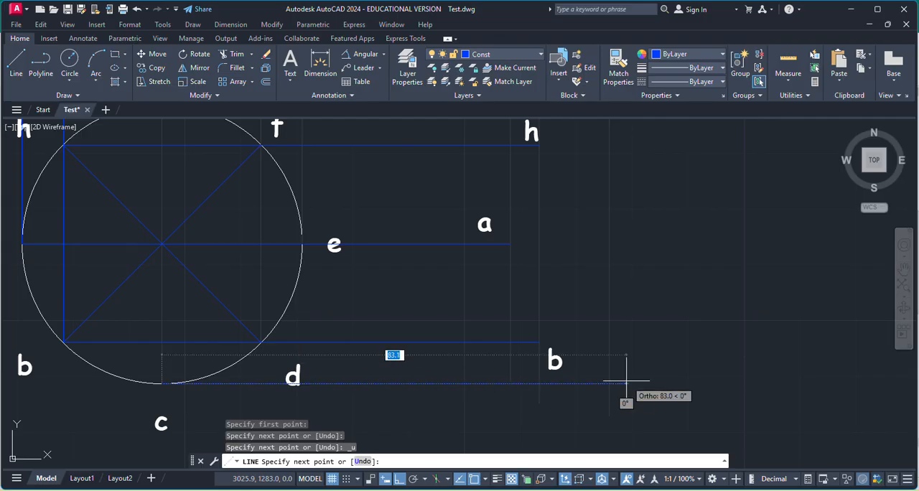
left_click(616, 384)
key("Return")
Draw a horizontal projector from point g of the circle to the vertical projector of the inclined g', c' point.
scroll(641, 375, "down", 5)
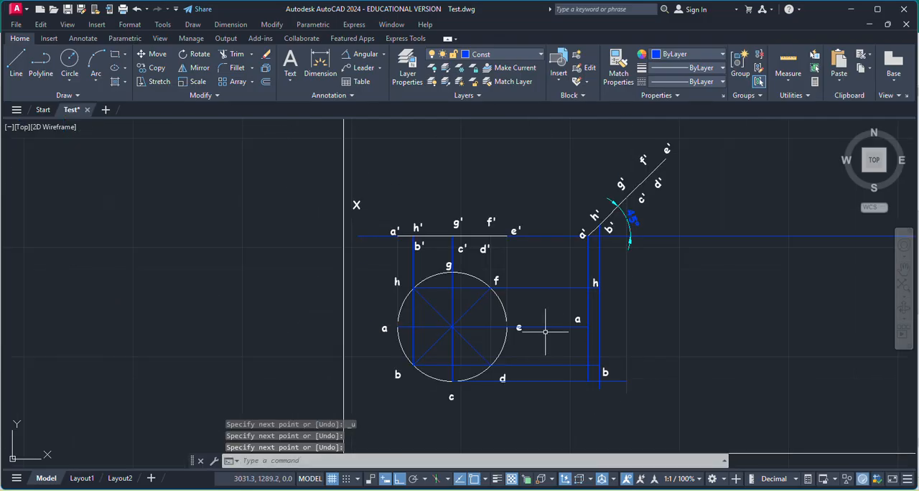
scroll(474, 266, "up", 8)
key("Return")
left_click(404, 328)
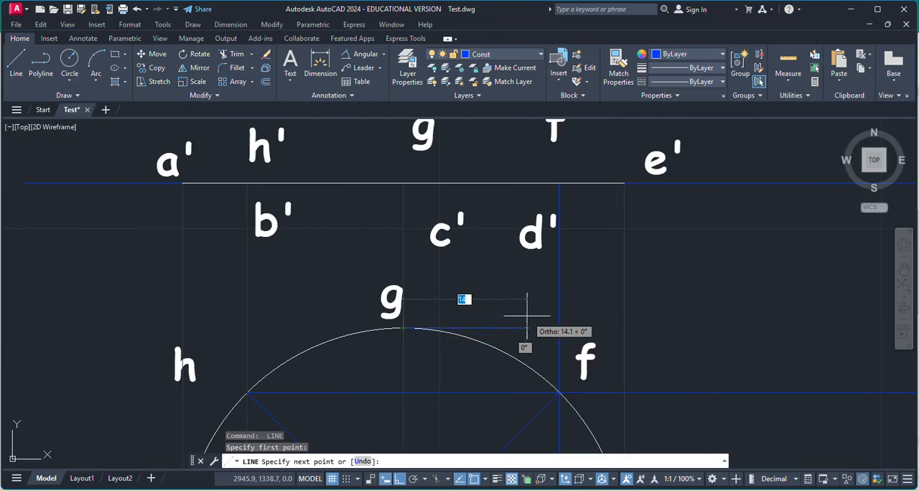
scroll(524, 316, "down", 8)
scroll(614, 324, "up", 10)
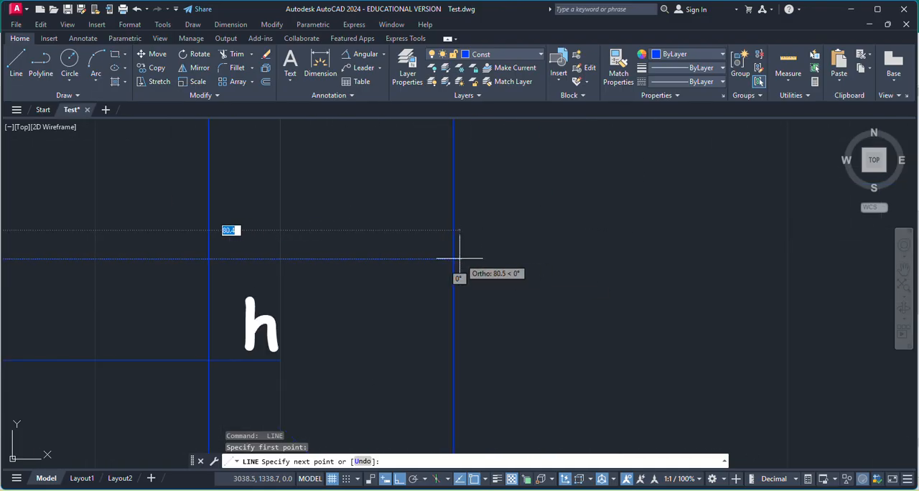
key("Escape")
Copy the circle's label g to the intersection of g's horizontal projector with the vertical projector from the inclined g', c' point.
scroll(535, 260, "down", 6)
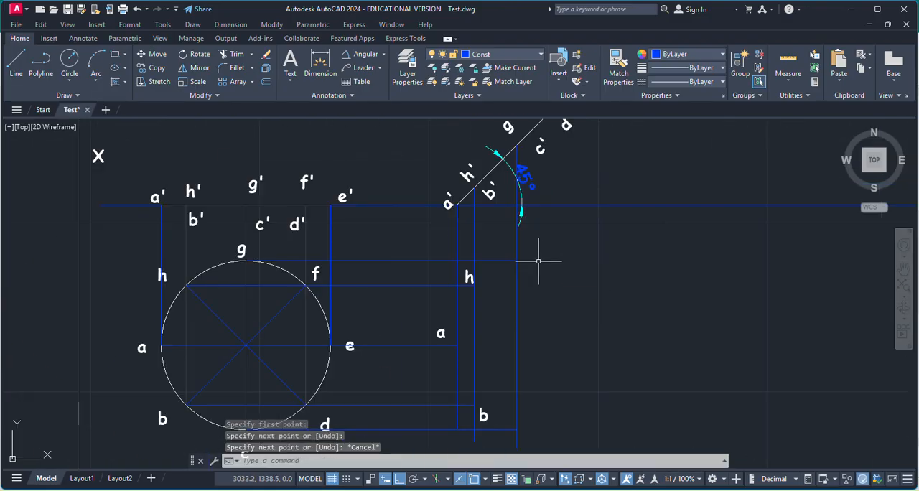
left_click(241, 249)
key("ctrl+c")
key("ctrl+v")
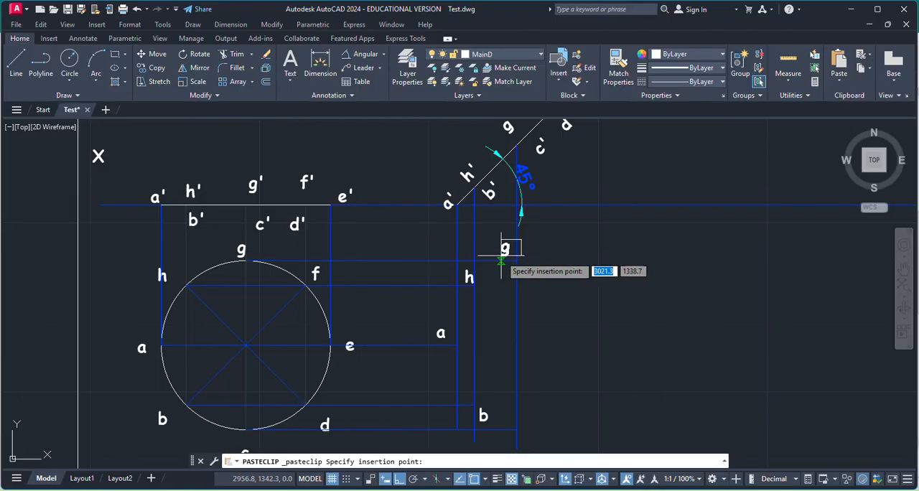
Copy the circle's label c to the intersection of c's horizontal projector with the vertical projector from the inclined g', c' point.
scroll(297, 399, "down", 4)
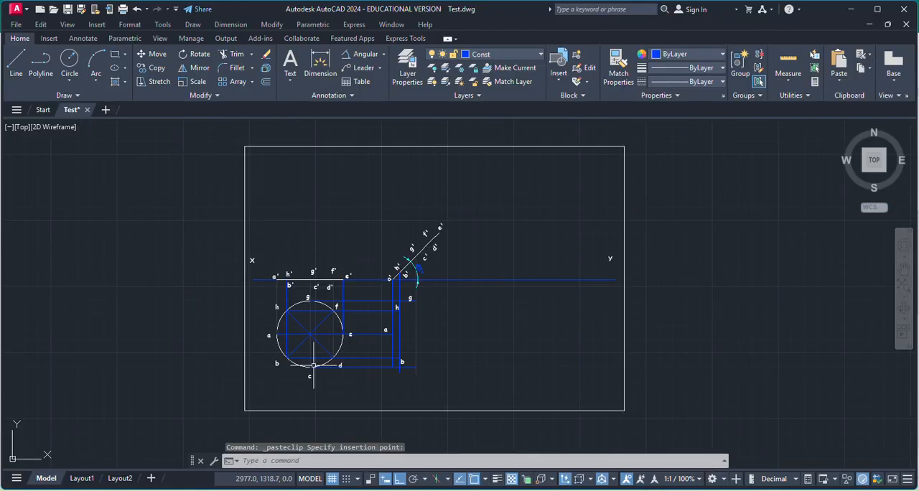
scroll(302, 377, "up", 8)
left_click(289, 371)
key("ctrl+c")
key("ctrl+v")
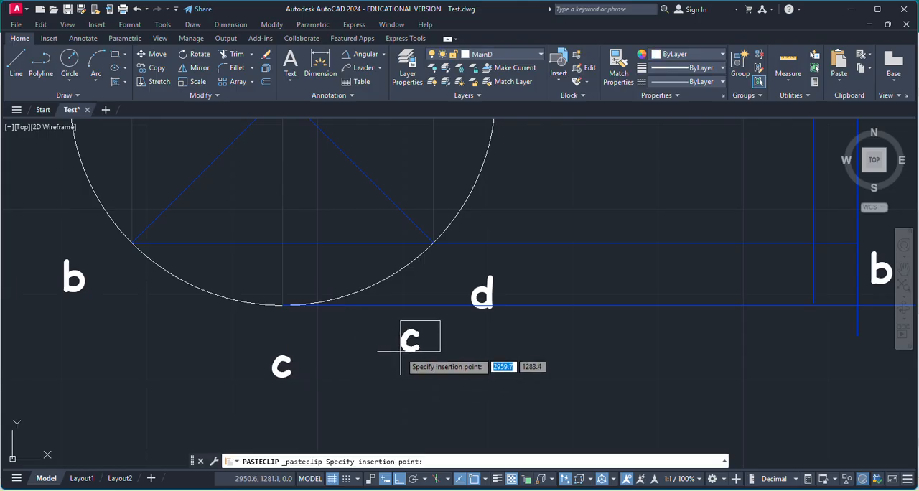
scroll(502, 353, "down", 4)
scroll(512, 353, "up", 6)
Draw a vertical projector from the f', d' point on the inclined front view down below the XY line.
scroll(532, 338, "down", 4)
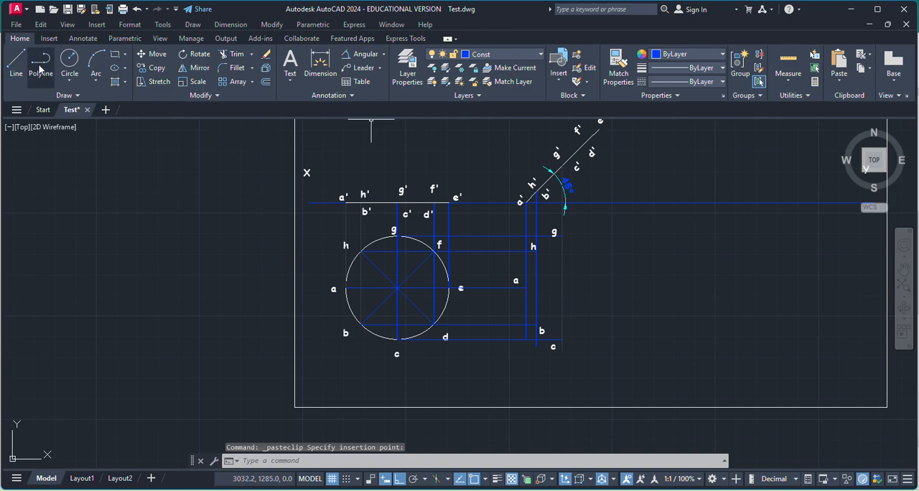
scroll(624, 191, "down", 2)
scroll(589, 183, "up", 6)
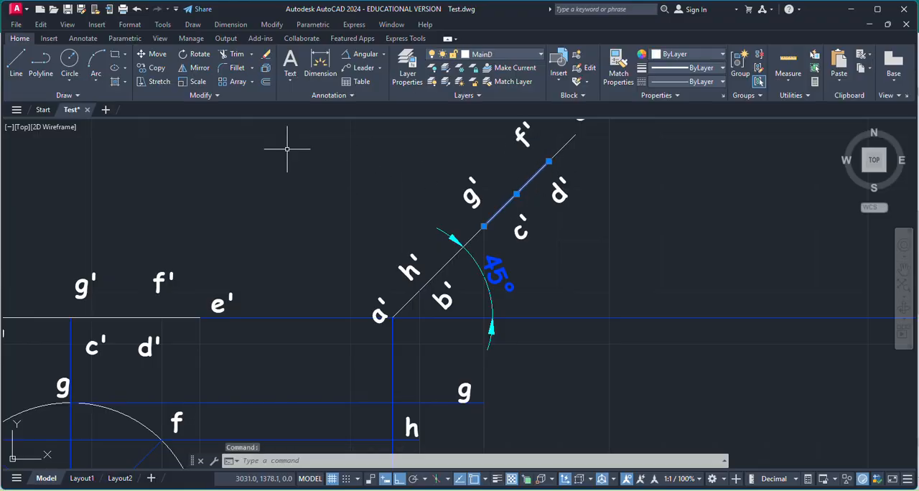
left_click(21, 63)
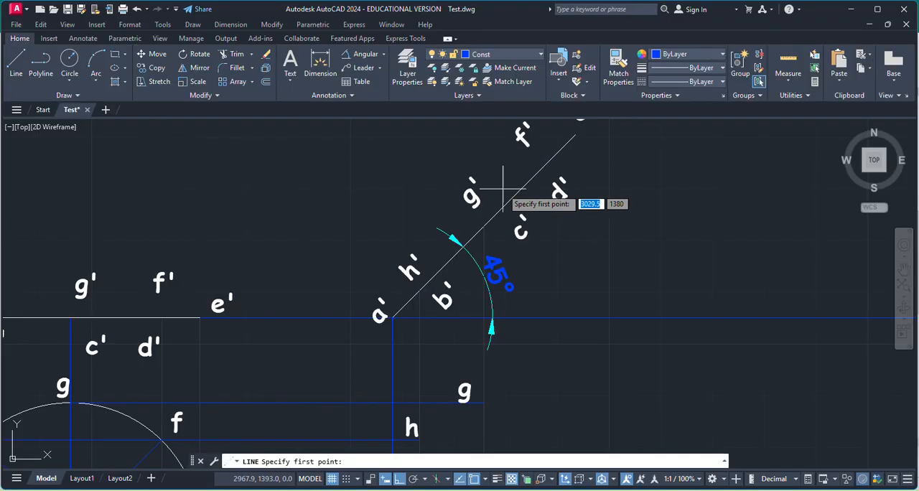
left_click(548, 162)
scroll(549, 161, "down", 5)
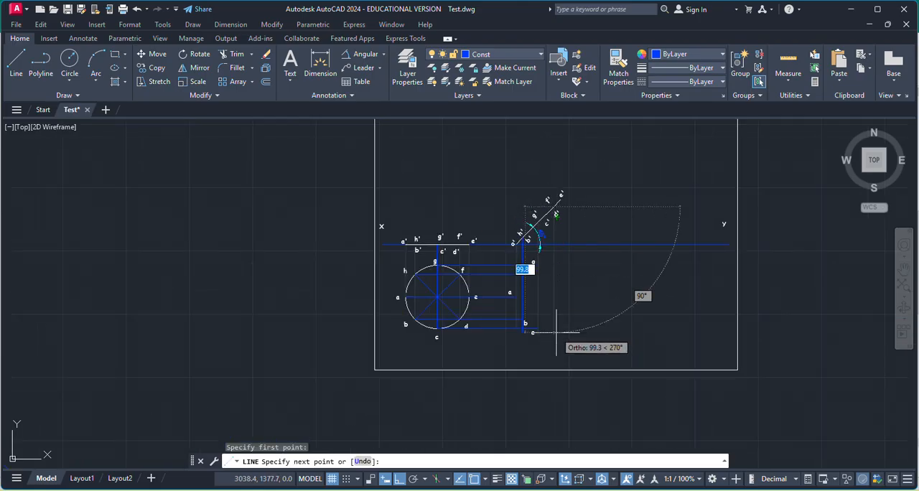
left_click(537, 336)
scroll(457, 264, "up", 6)
key("Return")
key("Return")
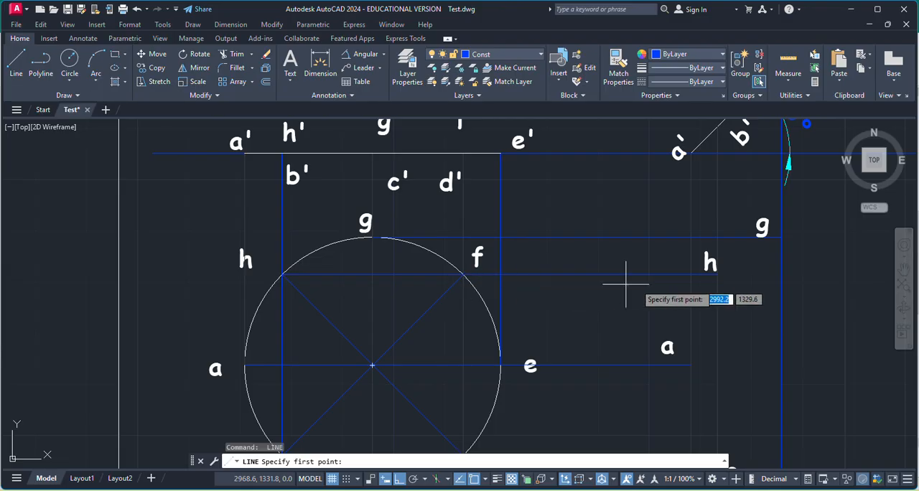
Extend the horizontal projector through h and f with a line from the projected point h to the inclined f', d' point's vertical projector.
scroll(704, 285, "up", 5)
left_click(666, 281)
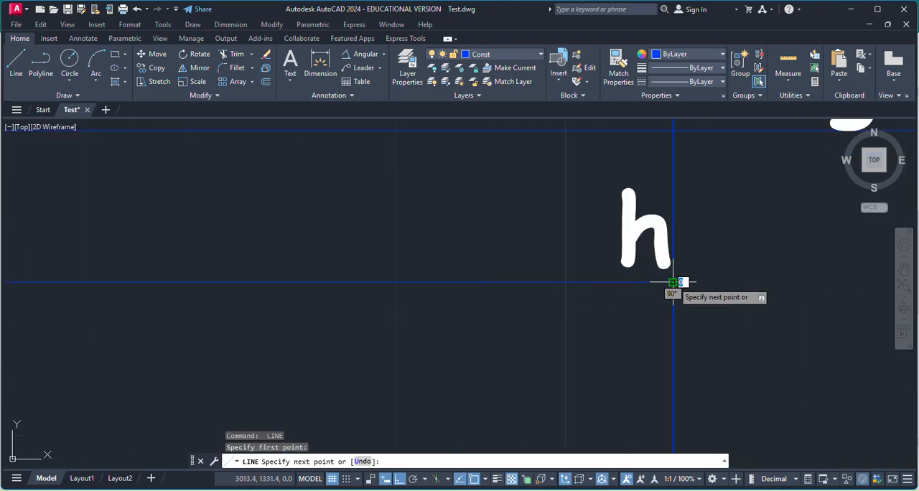
scroll(636, 275, "down", 5)
left_click(711, 279)
key("Return")
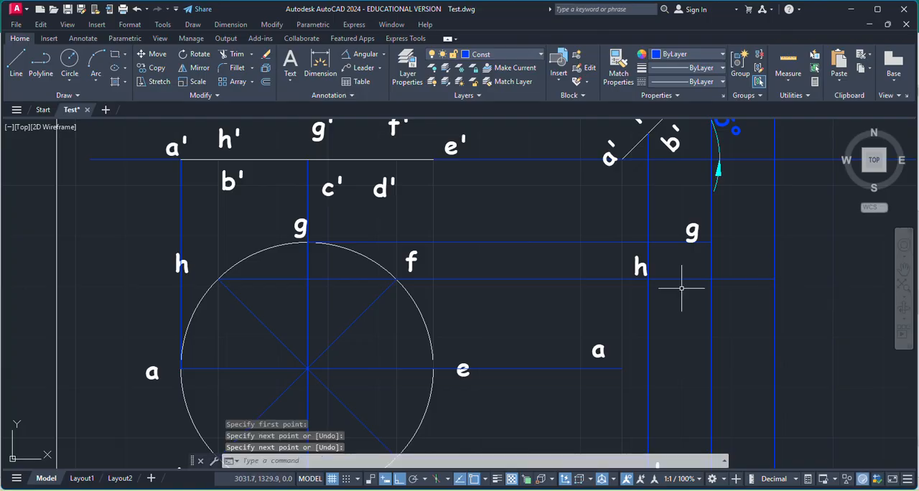
Extend the horizontal projector through b and d with a line from the projected point b to the inclined f', d' point's vertical projector.
scroll(677, 294, "down", 4)
scroll(675, 295, "up", 4)
key("Return")
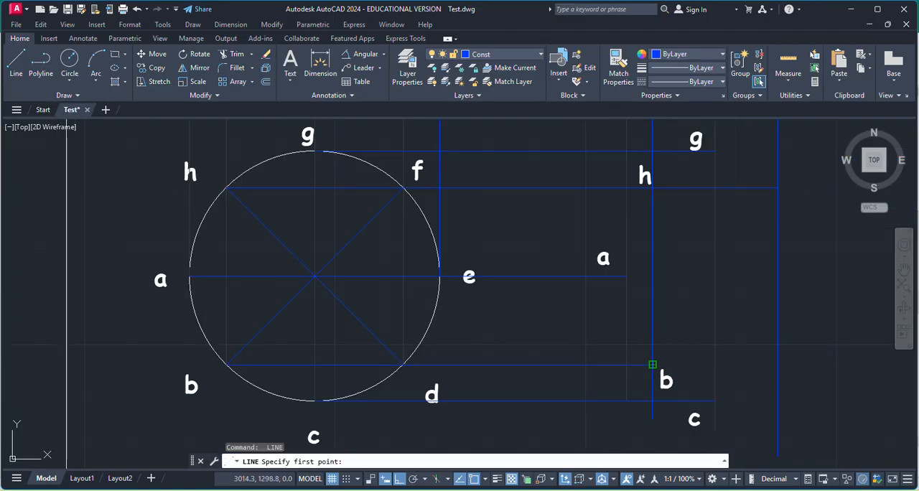
left_click(653, 364)
left_click(778, 364)
key("Escape")
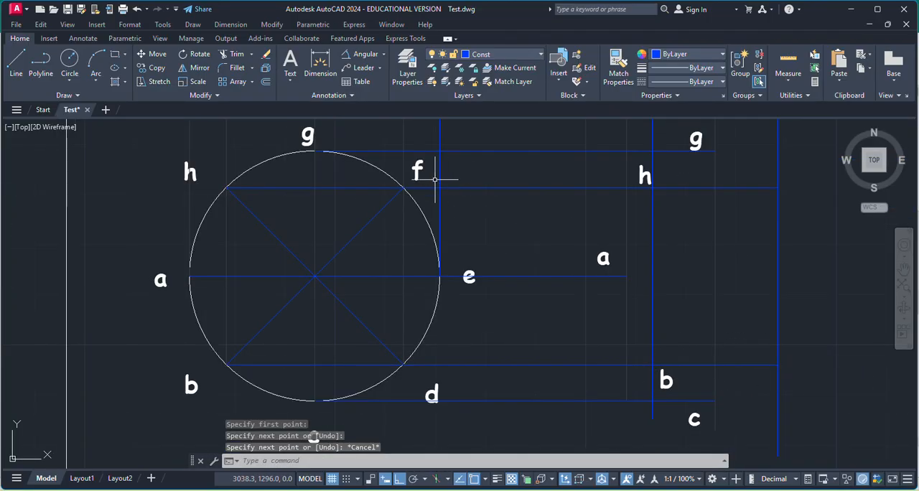
Copy the circle's label f to the intersection of f's horizontal projector with the vertical projector from the inclined f', d' point.
left_click(418, 167)
key("ctrl+c")
key("ctrl+v")
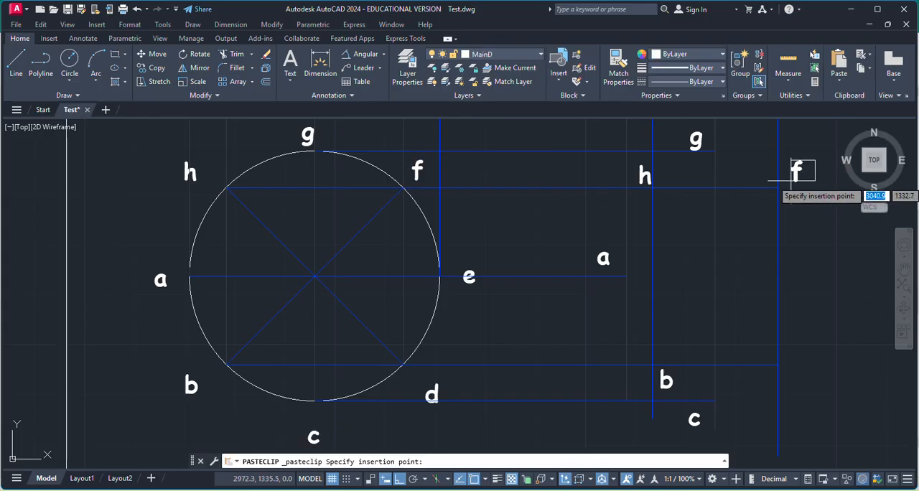
left_click(790, 180)
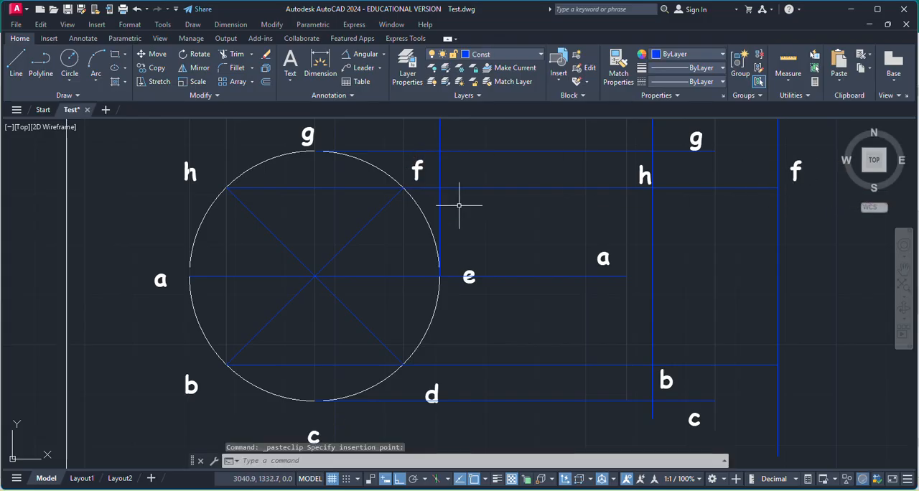
Copy the circle's label d to the intersection of d's horizontal projector with the vertical projector from the inclined f', d' point.
left_click(438, 391)
key("ctrl+c")
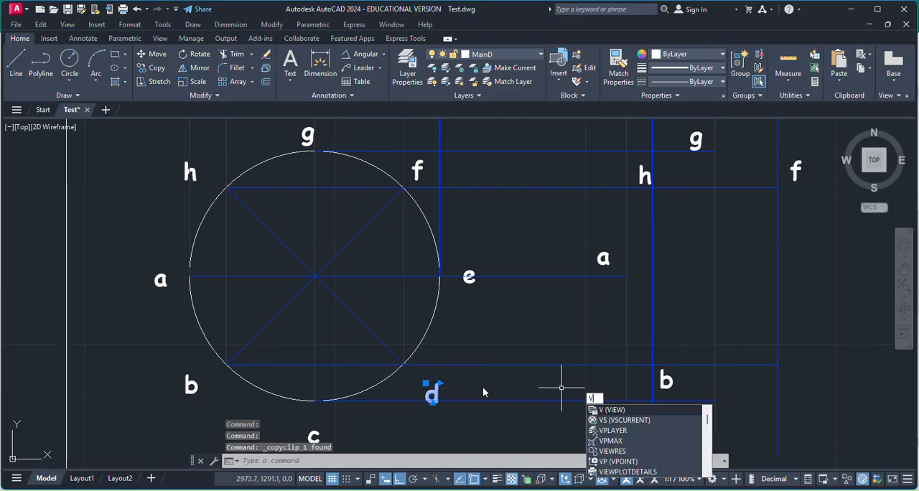
left_click(425, 383)
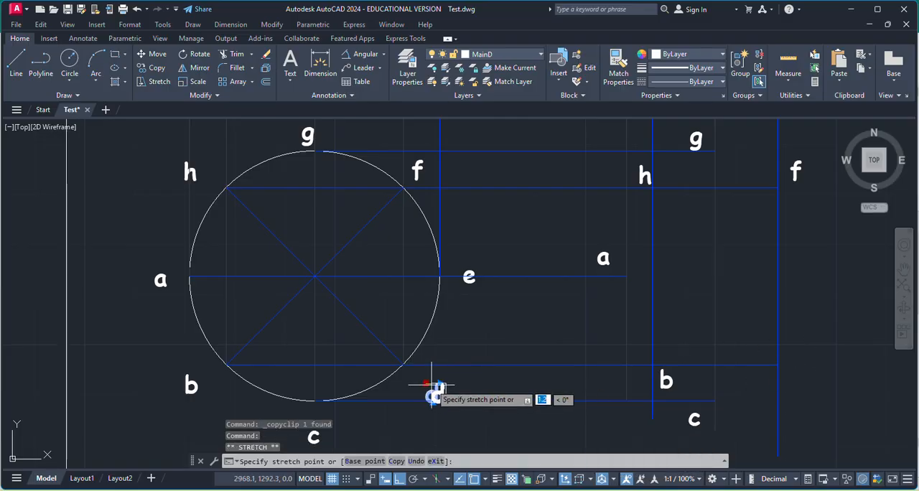
key("Escape")
key("ctrl+v")
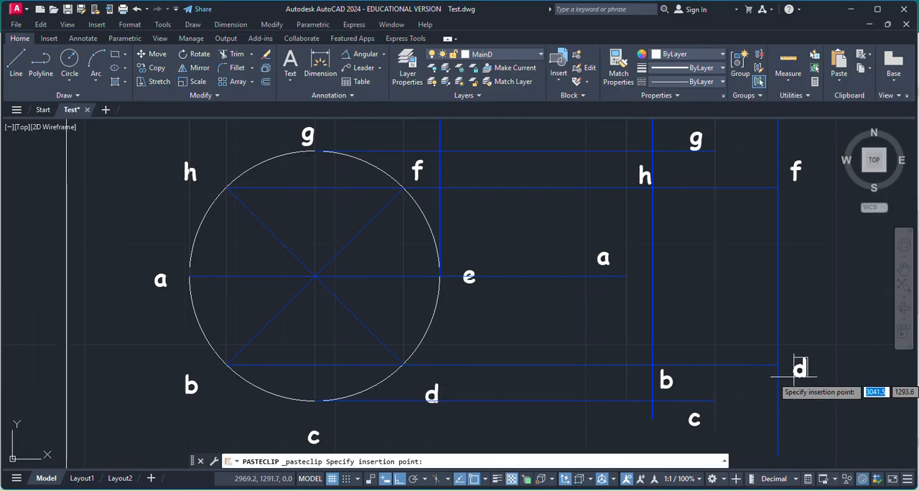
left_click(785, 379)
Draw a vertical projector from the e' end of the inclined front view down below the level of point a.
left_click(16, 64)
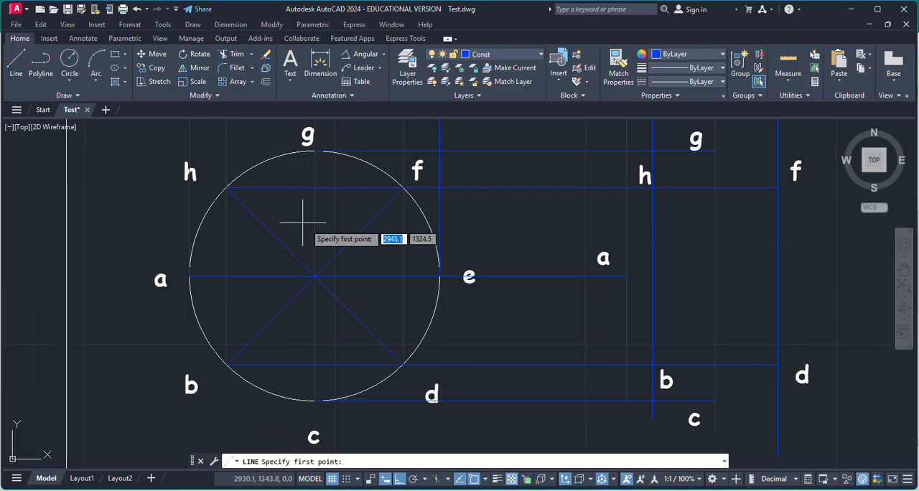
scroll(304, 213, "up", 5)
scroll(426, 255, "down", 5)
scroll(519, 191, "down", 3)
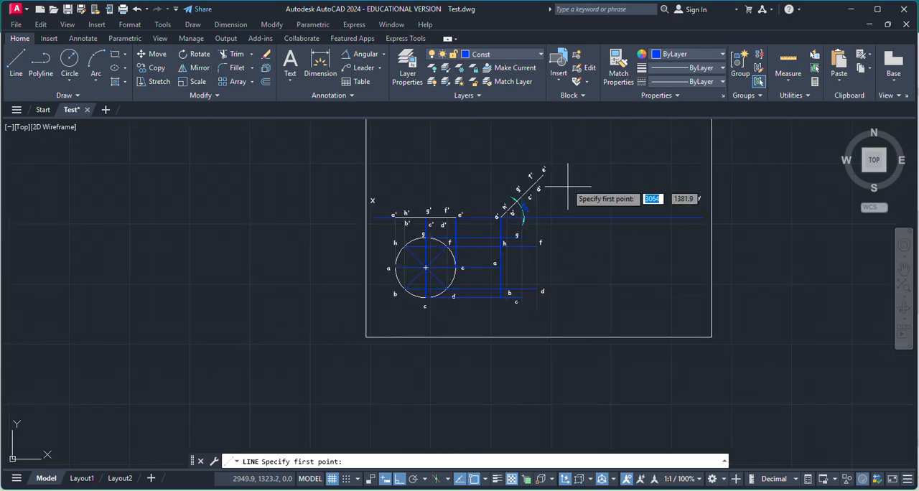
scroll(537, 170, "up", 5)
left_click(529, 212)
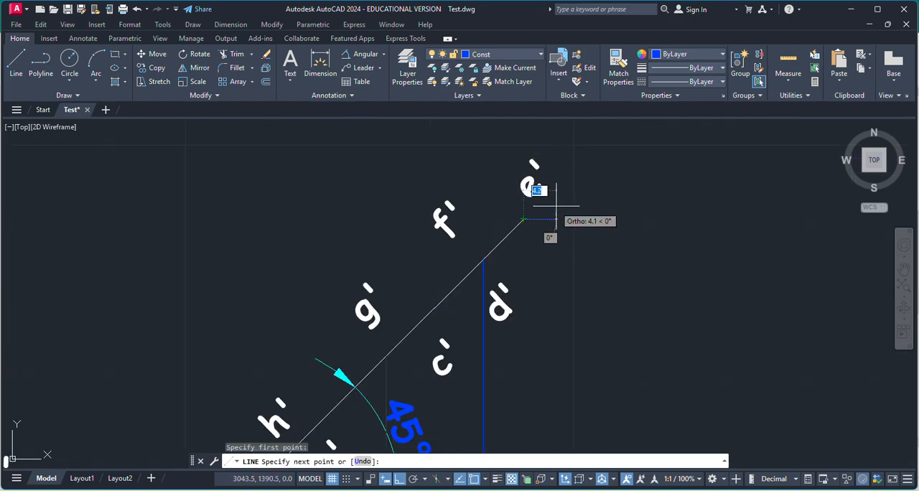
scroll(544, 318, "down", 5)
scroll(554, 350, "up", 5)
scroll(554, 351, "up", 2)
left_click(518, 397)
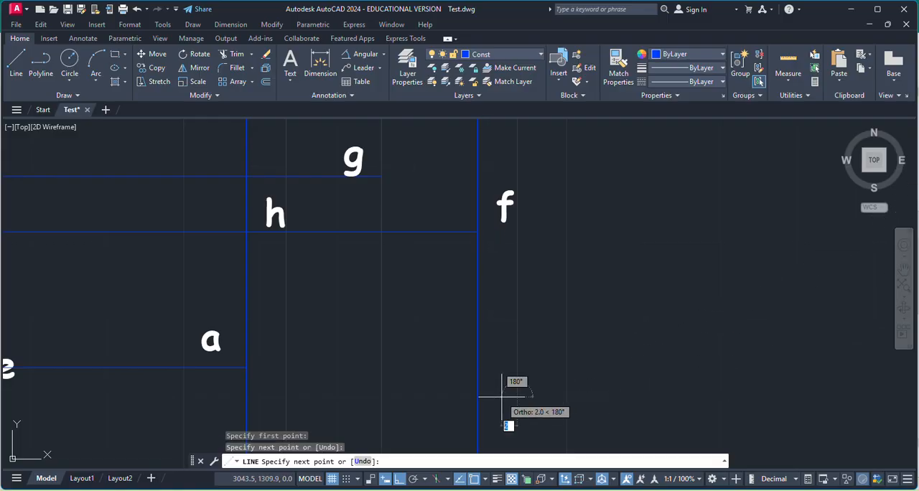
Draw a horizontal projector from the projected point a to the vertical projector dropped from e'.
key("Return")
key("Return")
left_click(246, 367)
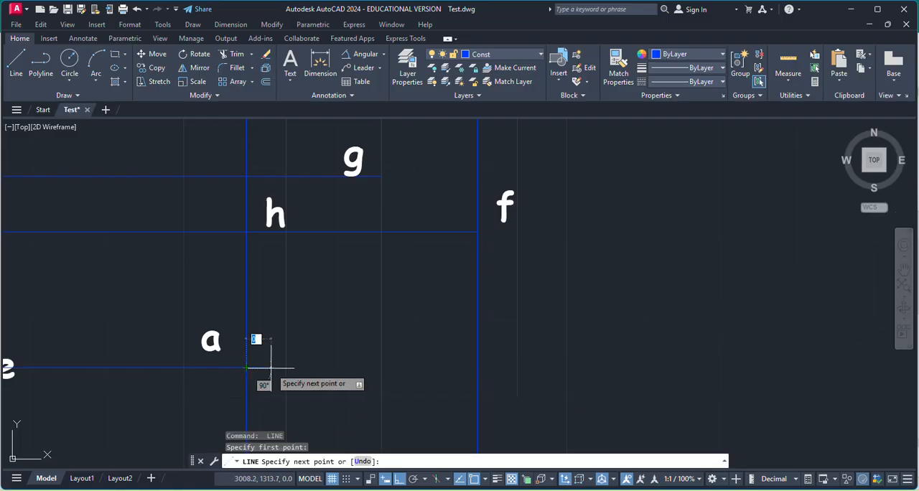
key("Escape")
Copy the circle's label e to the intersection of the horizontal projector through a with the vertical projector from e'.
scroll(517, 365, "down", 3)
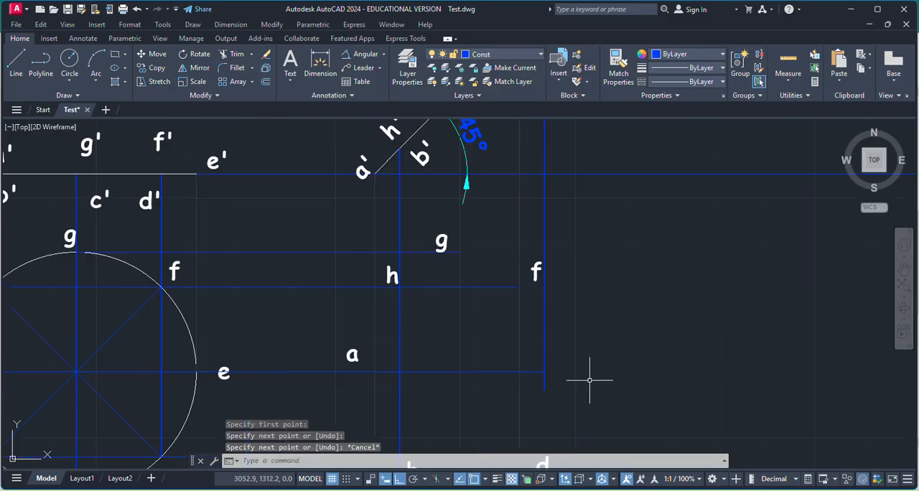
left_click(360, 376)
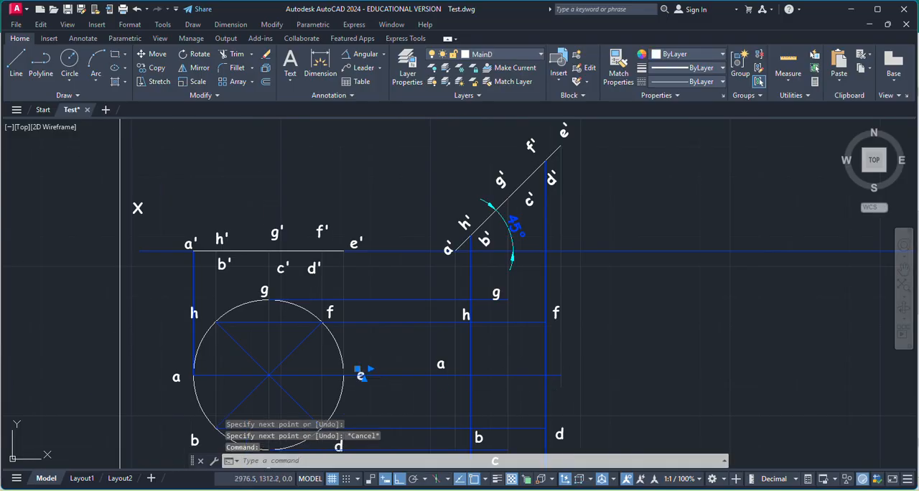
key("ctrl+c")
key("ctrl+v")
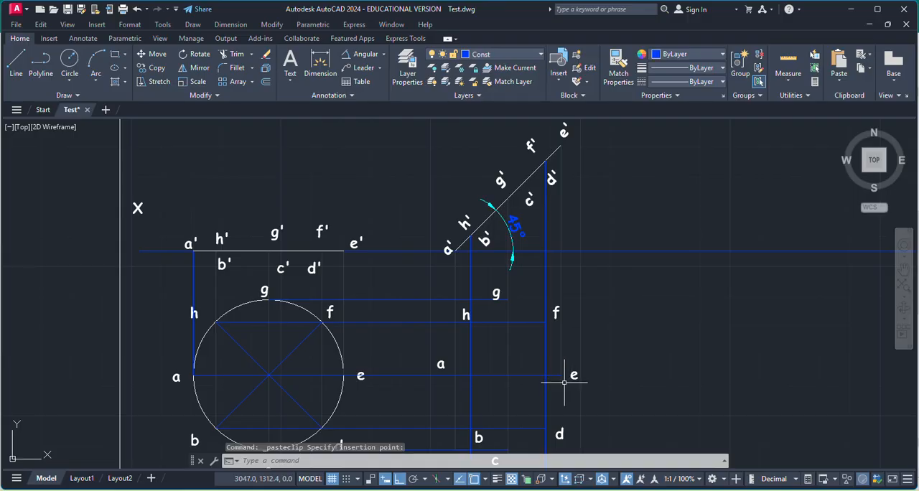
scroll(523, 366, "down", 2)
scroll(523, 370, "up", 4)
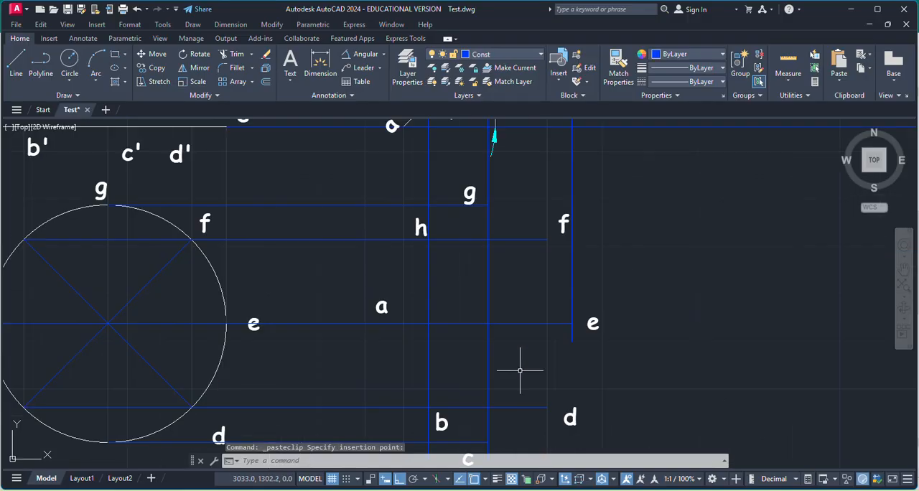
scroll(471, 271, "down", 3)
scroll(477, 307, "up", 3)
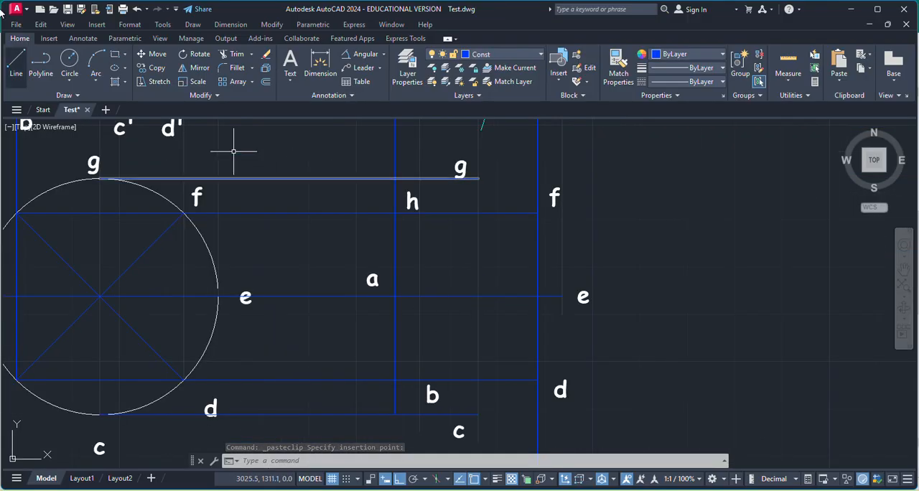
left_click(71, 95)
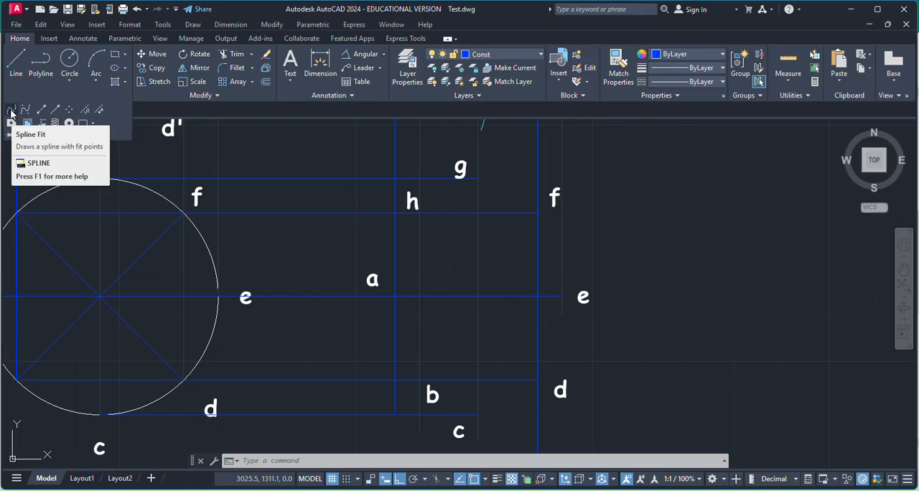
left_click(11, 112)
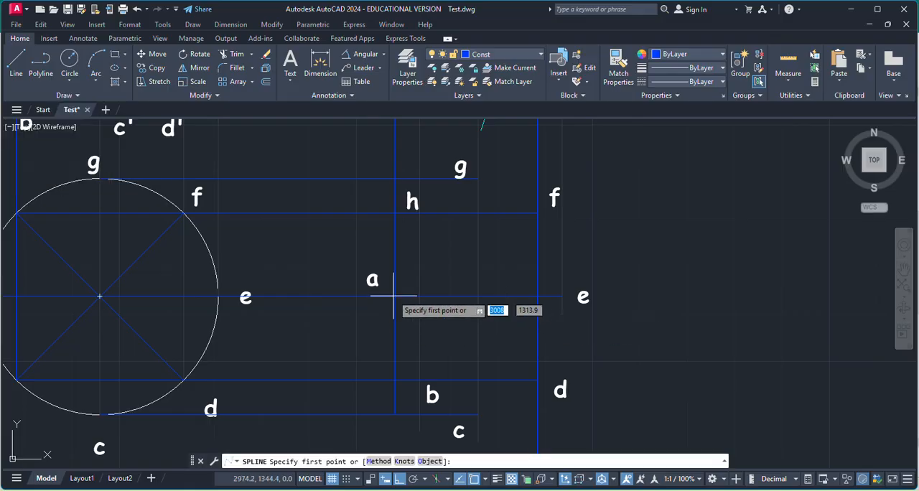
scroll(402, 298, "up", 4)
key("Escape")
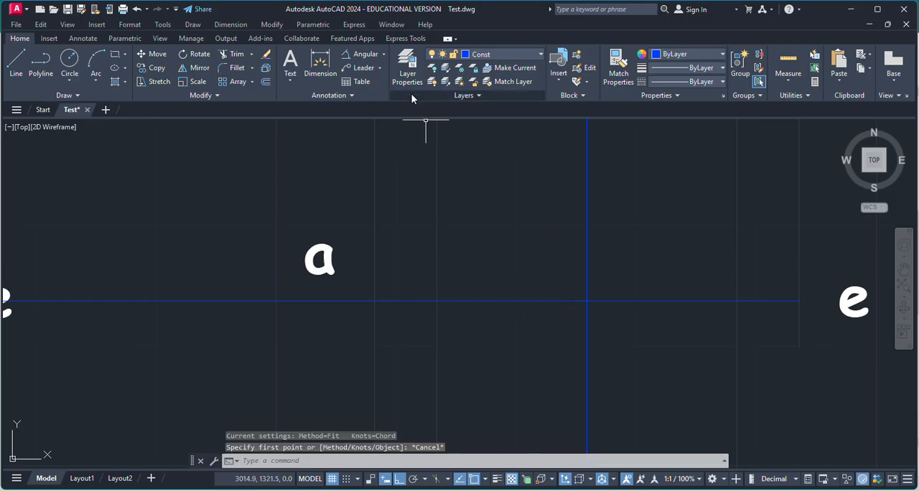
Make MainD the current layer.
left_click(406, 68)
left_click(94, 95)
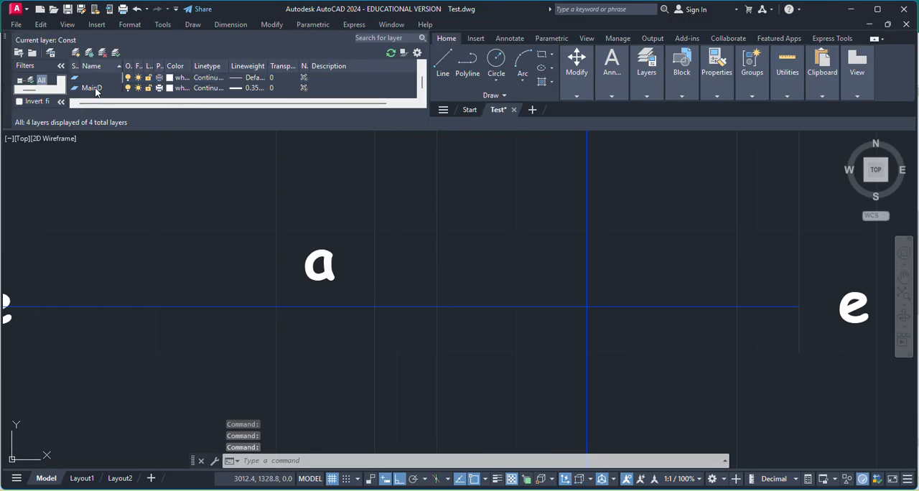
left_click(6, 36)
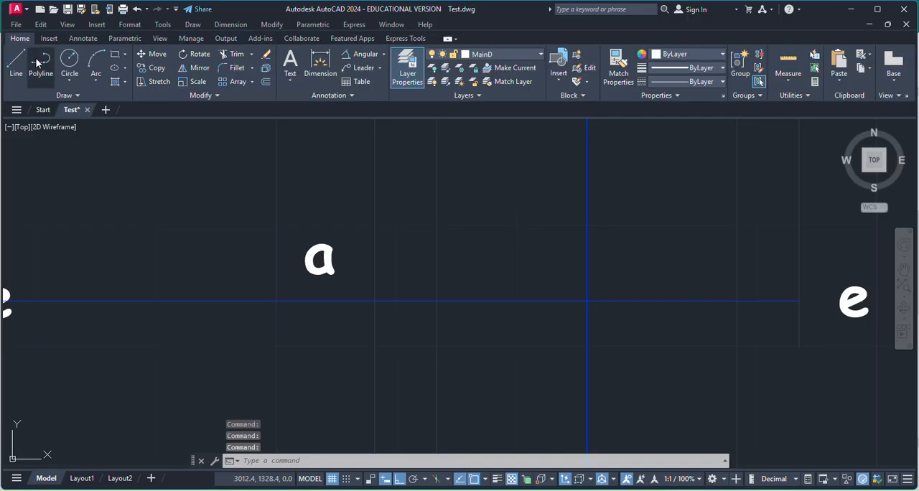
Start a fit-point spline for the inclined lamina's top view at projected point a, running through b, c, d and e.
left_click(78, 96)
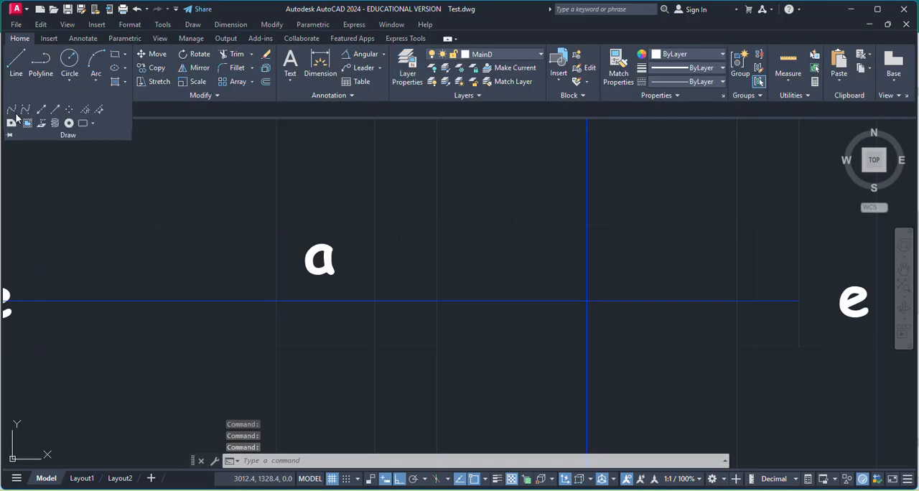
left_click(19, 119)
left_click(375, 301)
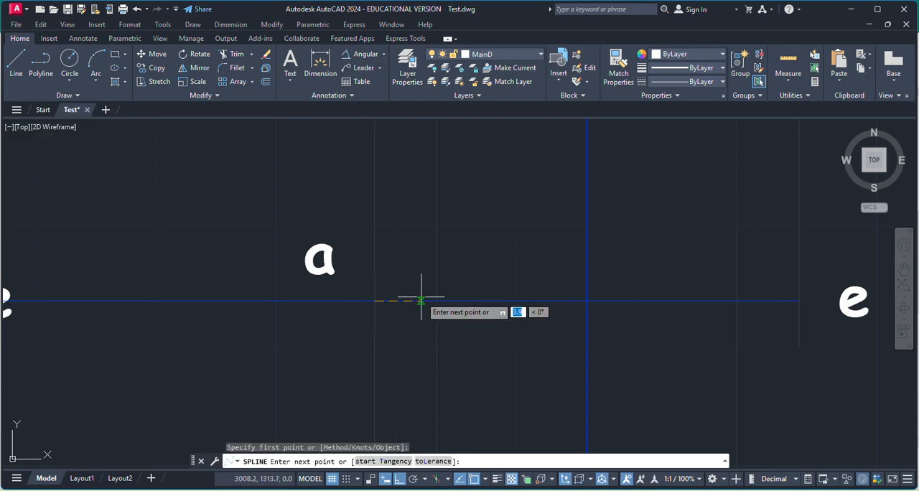
scroll(420, 298, "down", 8)
scroll(431, 347, "up", 7)
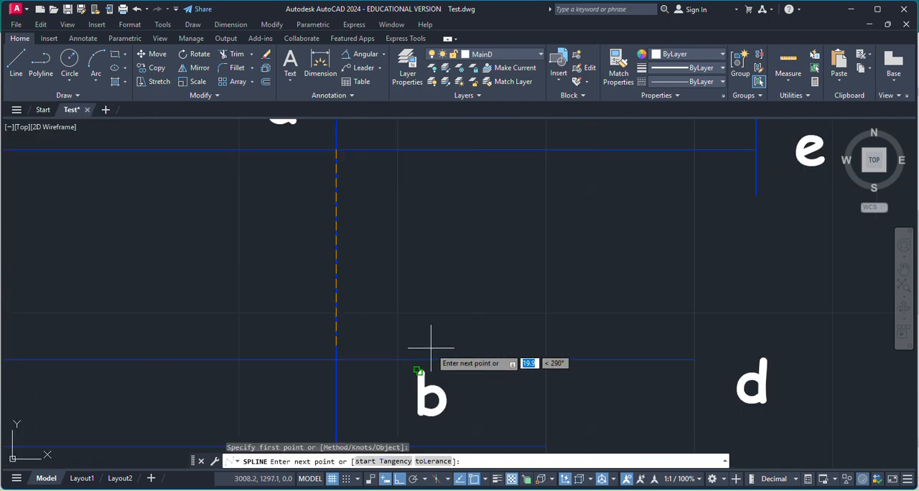
left_click(398, 358)
scroll(510, 374, "down", 2)
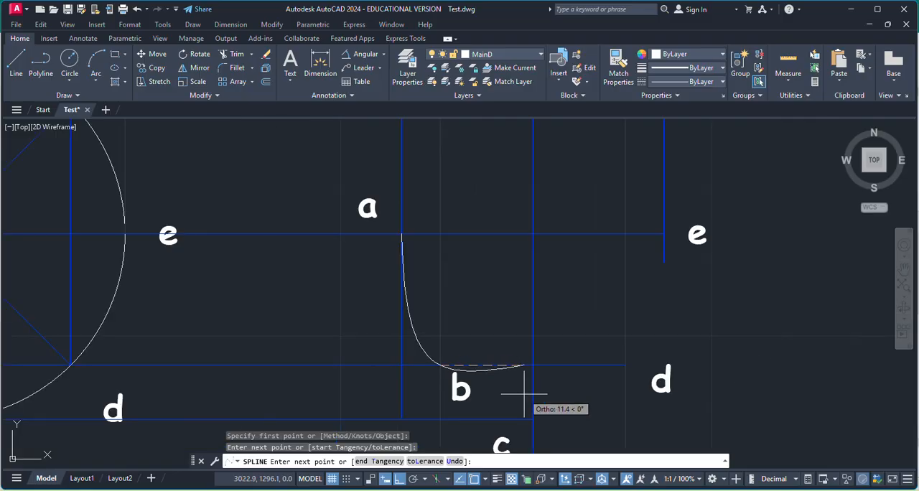
left_click(534, 420)
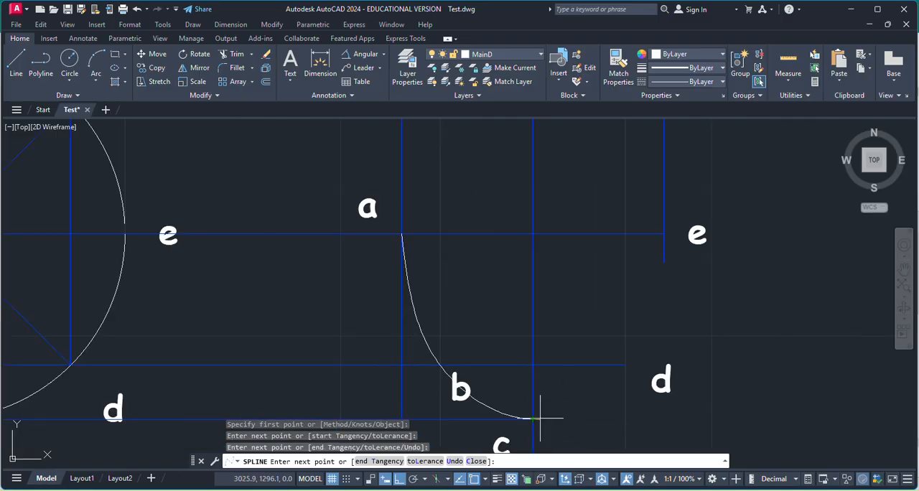
left_click(624, 364)
left_click(663, 234)
scroll(663, 234, "down", 3)
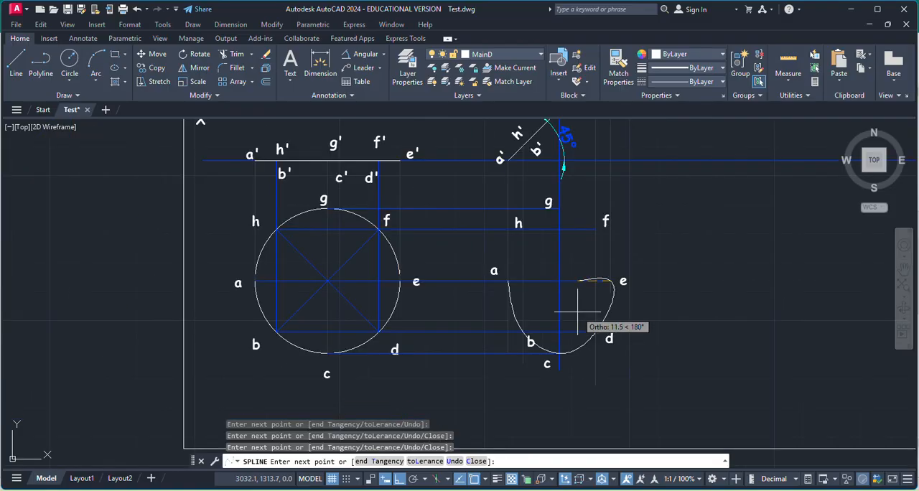
Continue the spline through projected points f, g and h back to a, and finish it as the ellipse.
scroll(606, 260, "up", 5)
left_click(597, 223)
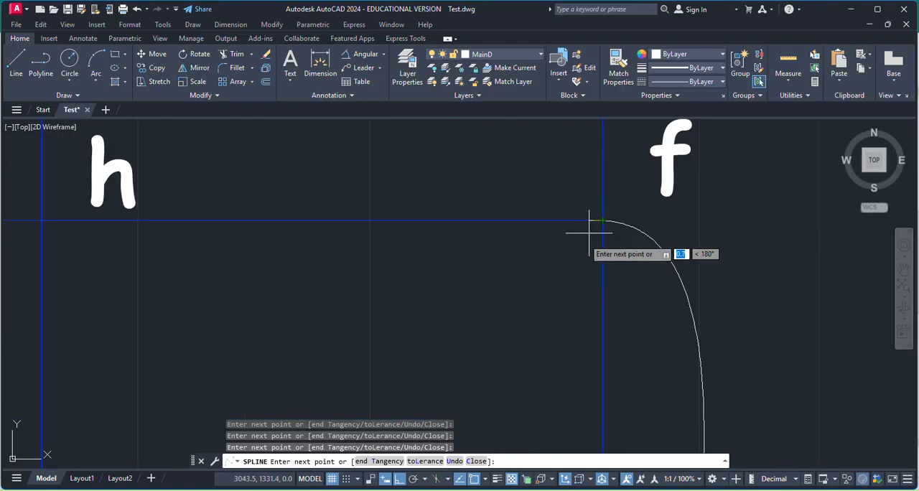
scroll(543, 277, "down", 4)
left_click(472, 212)
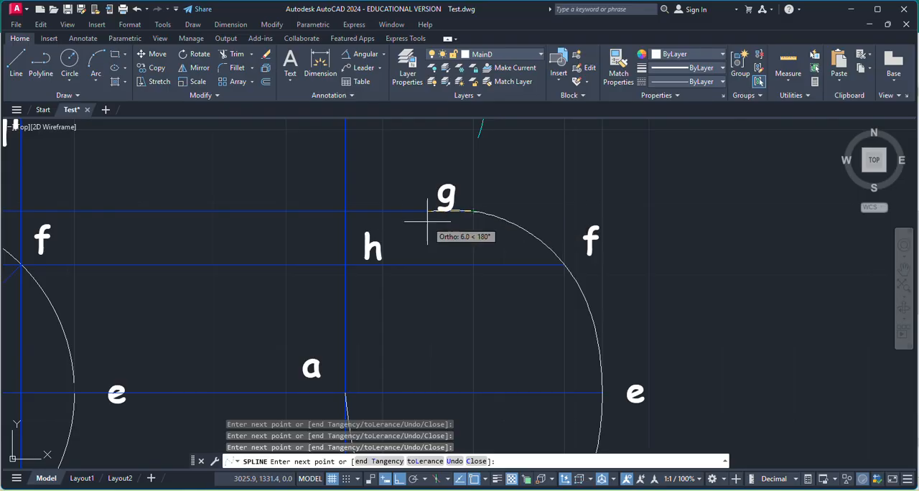
scroll(380, 276, "up", 5)
left_click(380, 251)
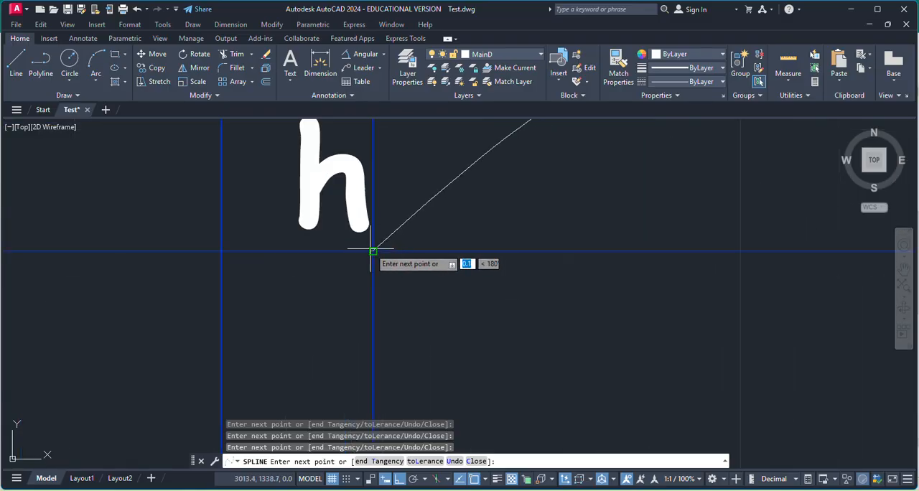
scroll(377, 253, "down", 5)
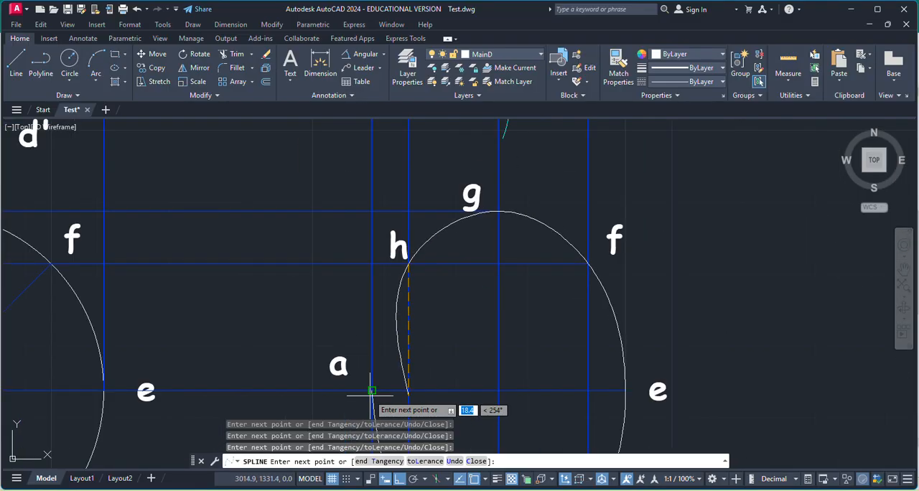
scroll(371, 391, "up", 5)
left_click(341, 329)
scroll(369, 311, "down", 5)
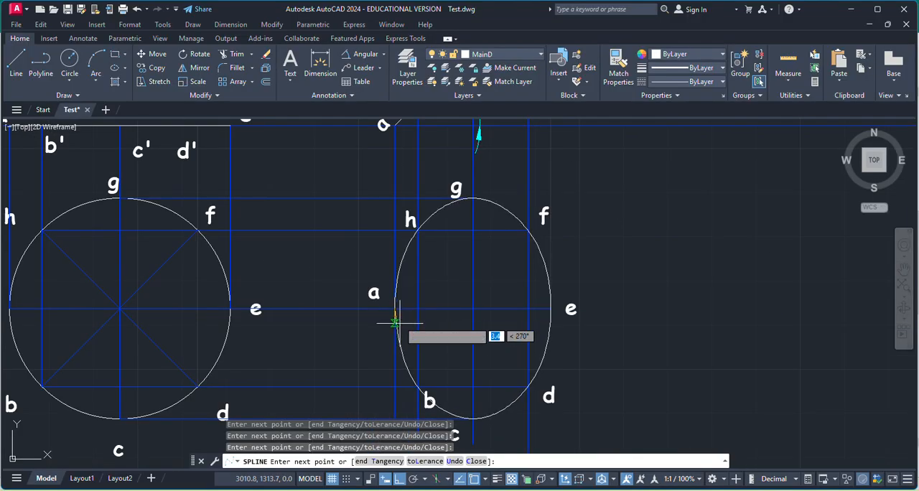
scroll(423, 309, "down", 2)
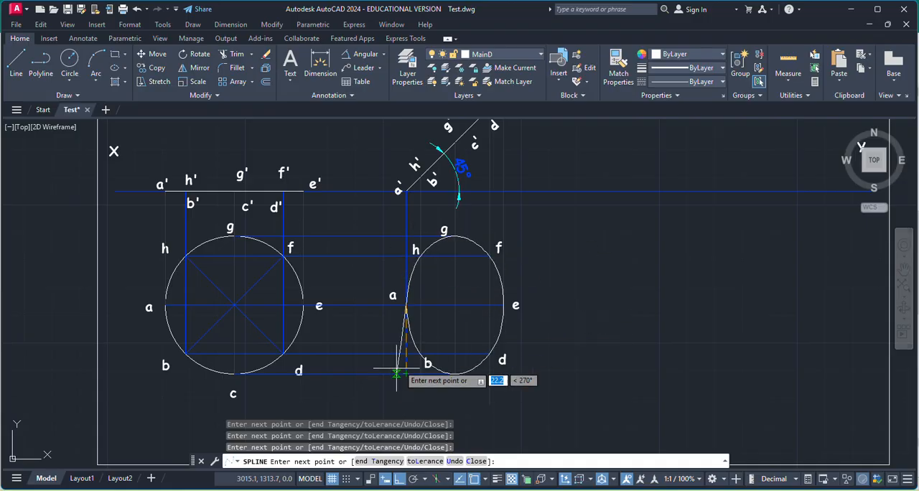
scroll(401, 307, "up", 2)
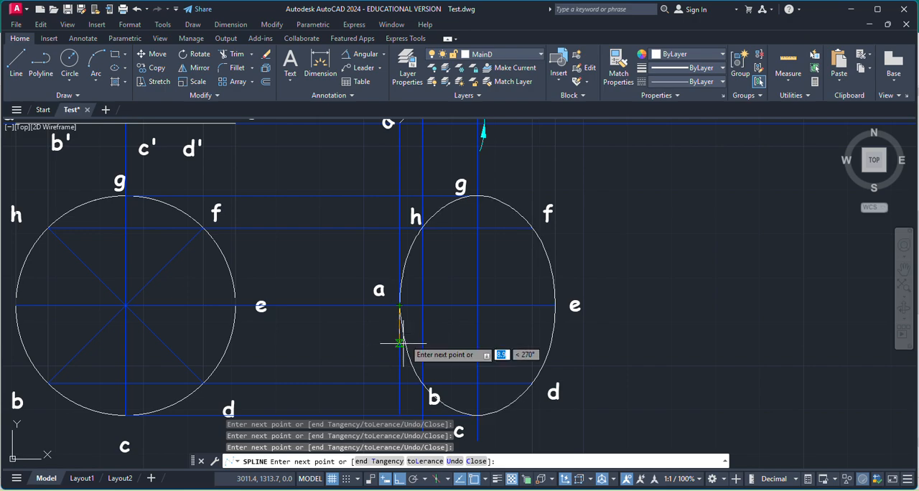
scroll(416, 317, "up", 2)
scroll(421, 322, "down", 2)
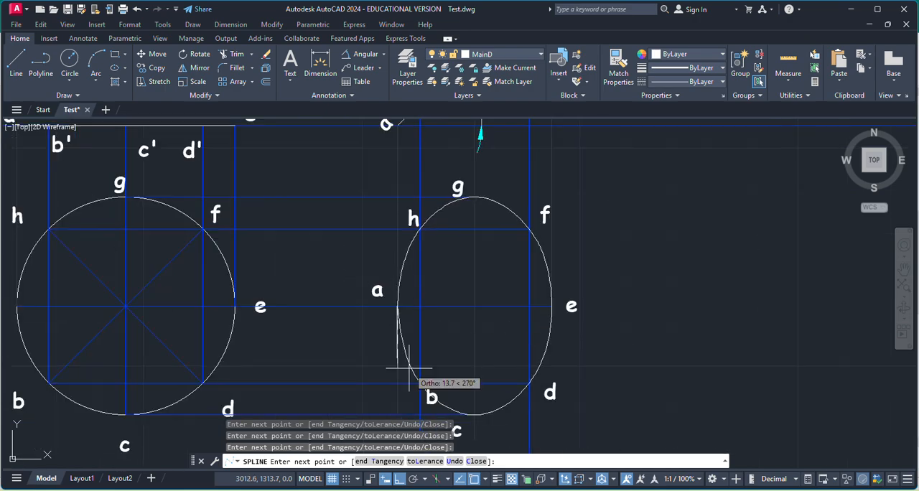
right_click(409, 376)
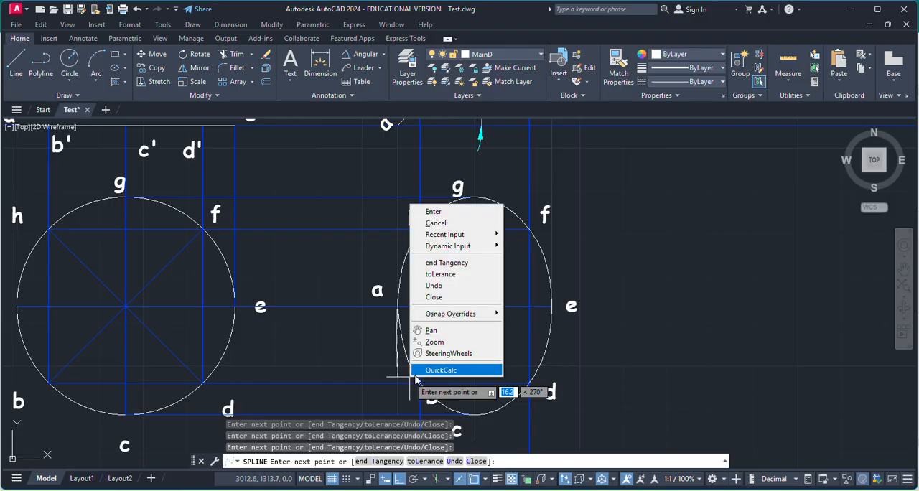
left_click(433, 211)
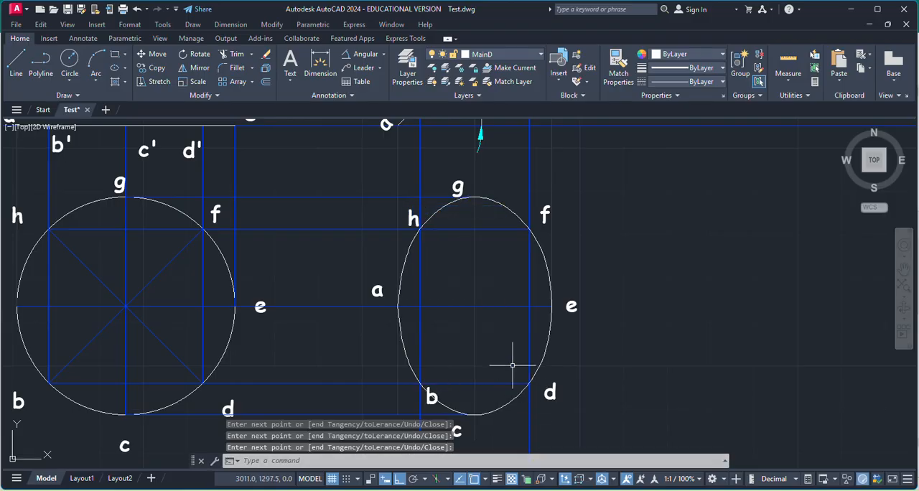
scroll(513, 365, "down", 3)
scroll(526, 353, "up", 3)
scroll(540, 323, "down", 3)
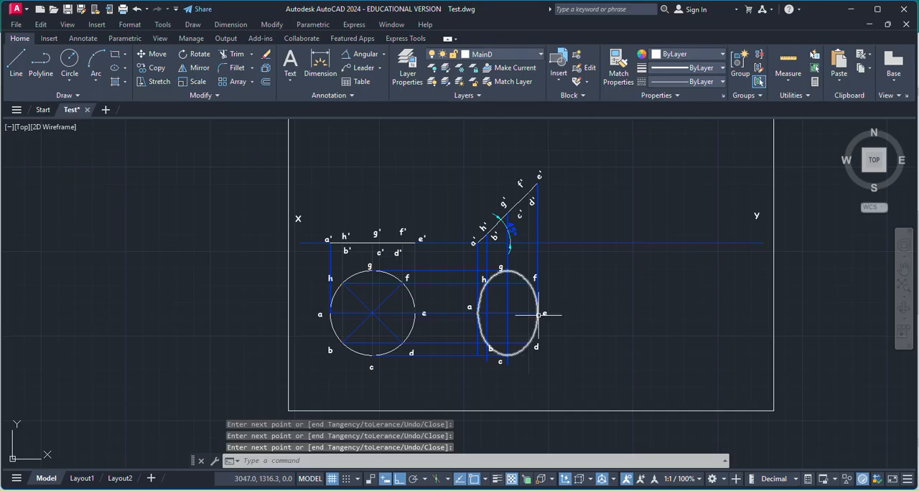
scroll(526, 356, "up", 2)
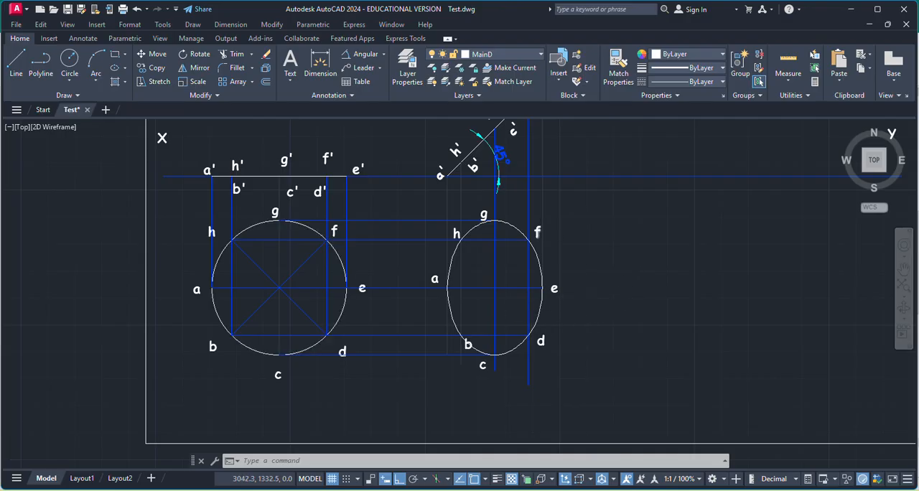
scroll(537, 237, "down", 2)
scroll(518, 253, "up", 5)
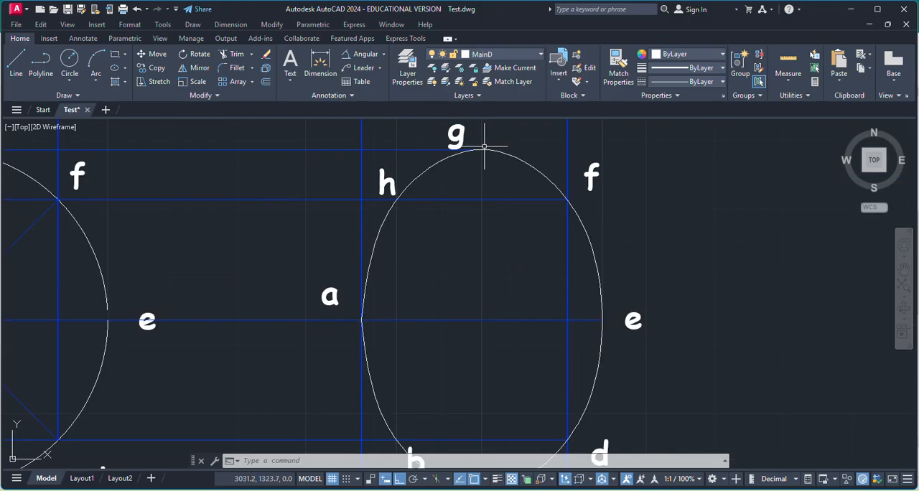
Trim the vertical projectors between the XY line and the ellipse with a fence crossing them above g.
scroll(527, 316, "down", 2)
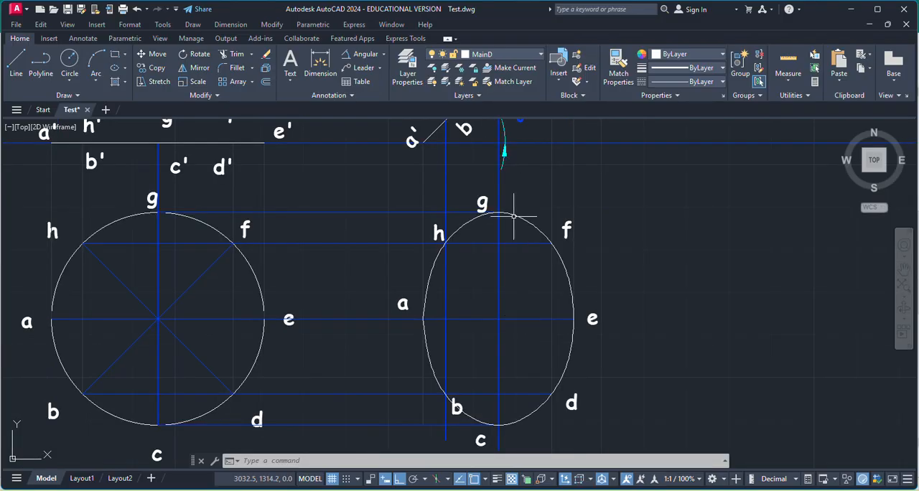
left_click(231, 57)
left_click(621, 199)
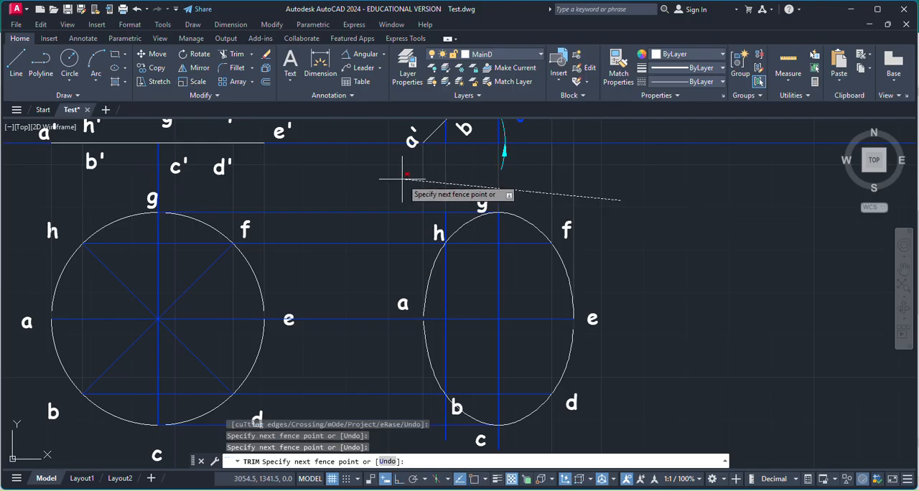
key("Return")
Trim the horizontal projectors between the circle and the ellipse, including the one through c.
left_click(369, 170)
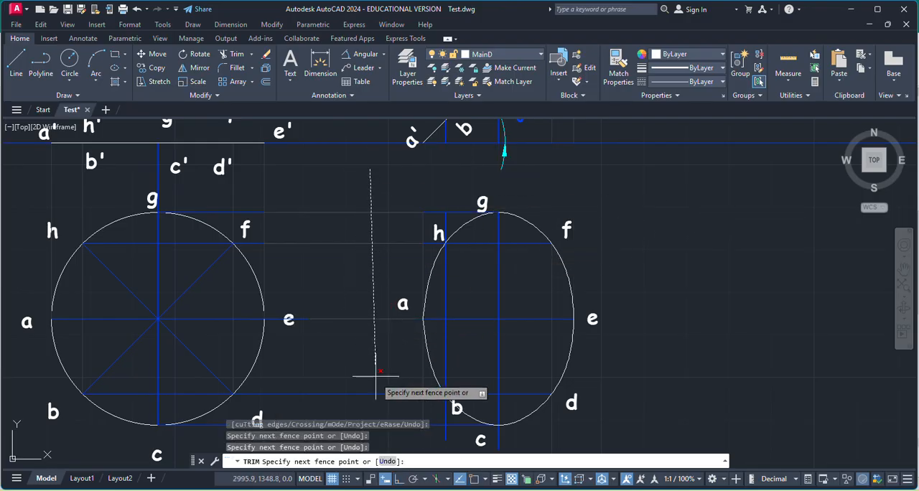
key("Return")
scroll(370, 244, "down", 5)
scroll(359, 337, "up", 7)
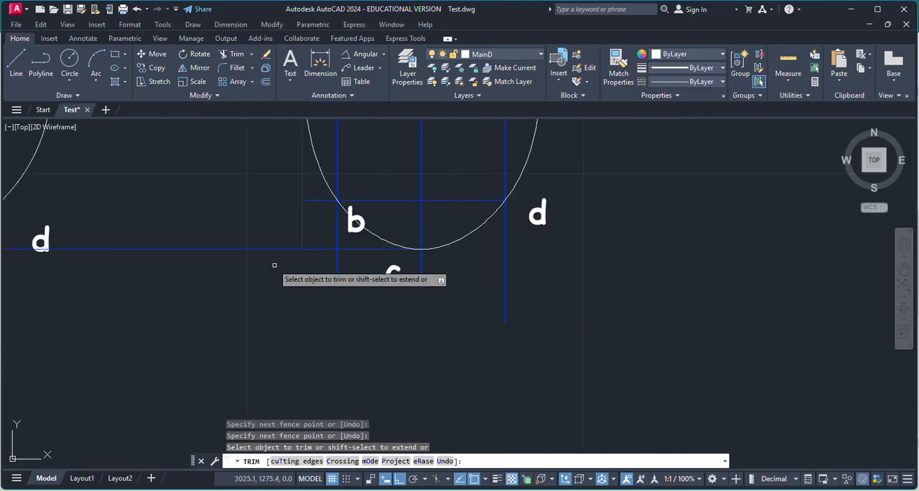
scroll(274, 265, "up", 2)
left_click(253, 226)
key("Return")
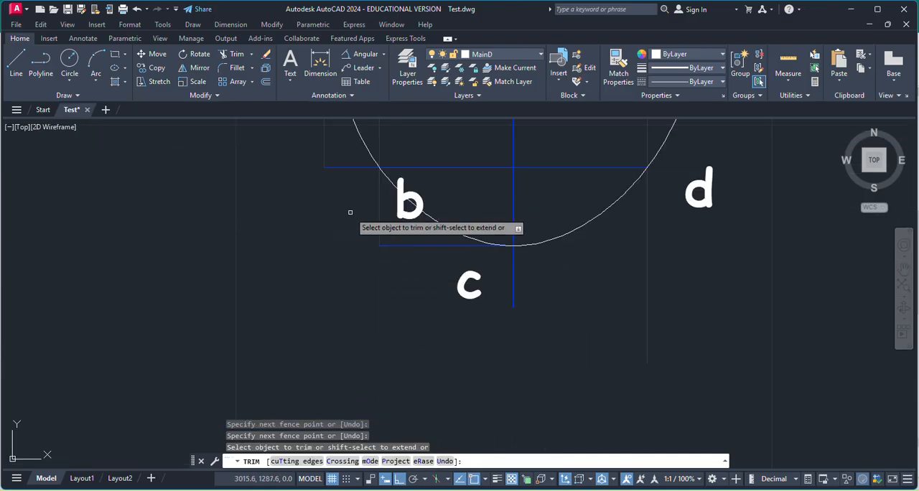
Trim the vertical projector ends extending below the inclined lamina's ellipse with a fence crossing them under c.
left_click(700, 305)
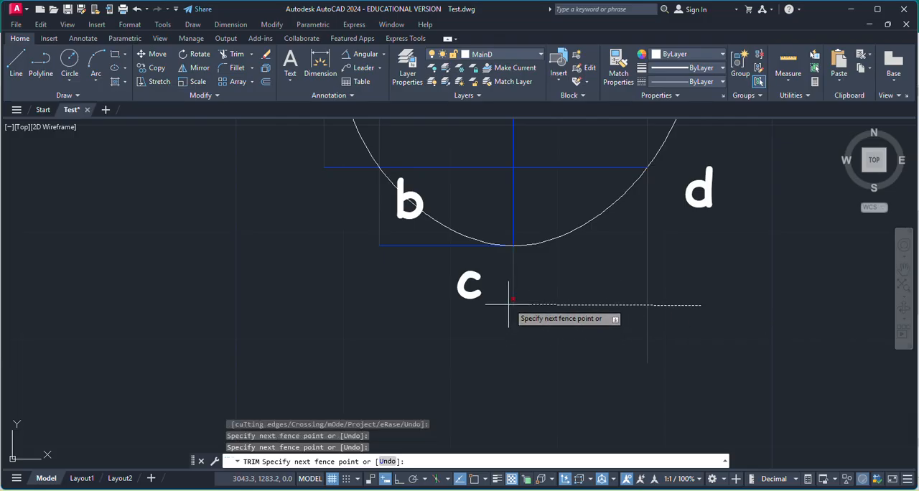
key("Return")
scroll(537, 334, "down", 6)
key("Escape")
scroll(562, 288, "up", 2)
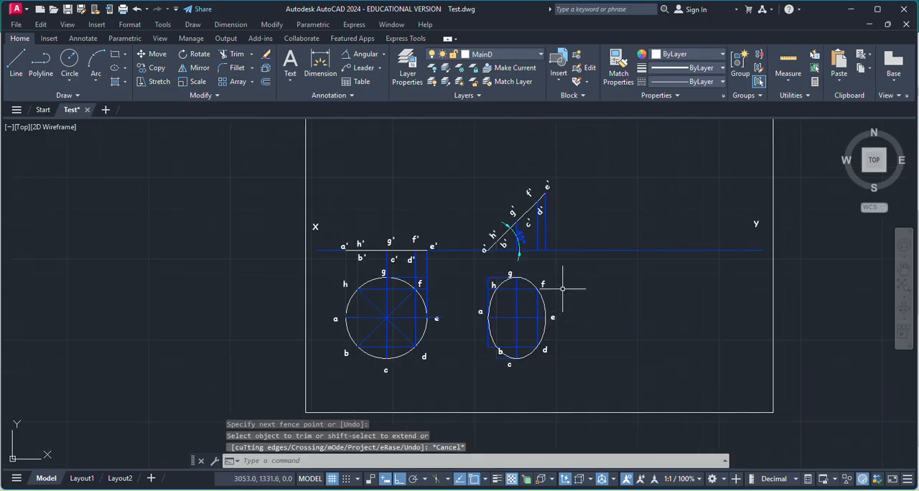
Assign the 45° angular dimension at the inclined front view to the MainD layer.
scroll(562, 288, "up", 2)
left_click(495, 205)
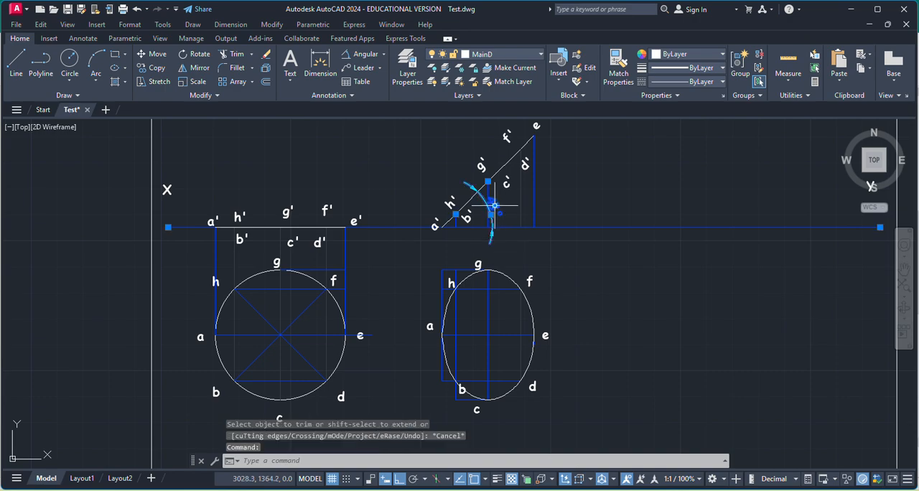
left_click(502, 53)
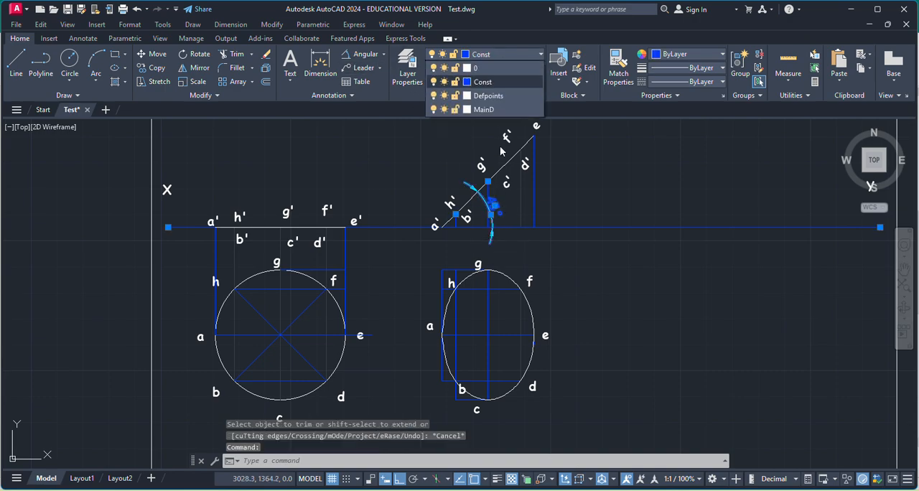
left_click(496, 109)
key("Escape")
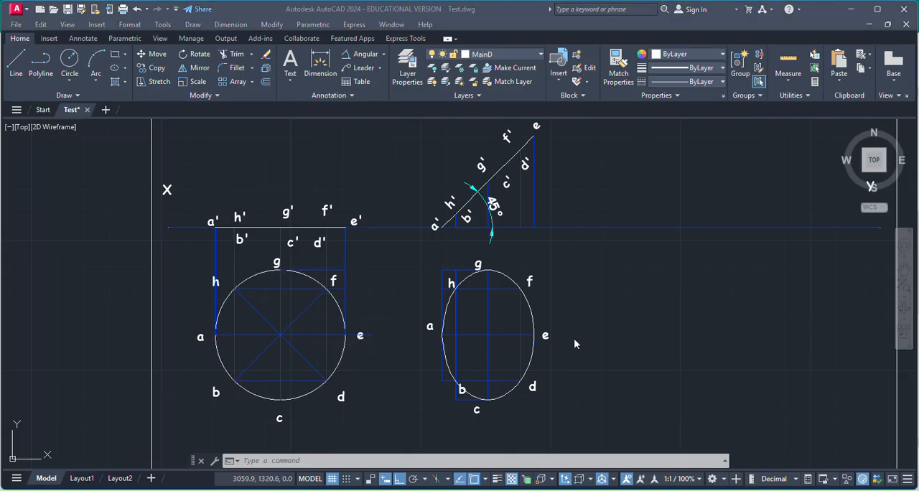
Switch to the Publisher document to reread the problem's required angle with VP, and return to the AutoCAD drawing.
key("alt+Tab")
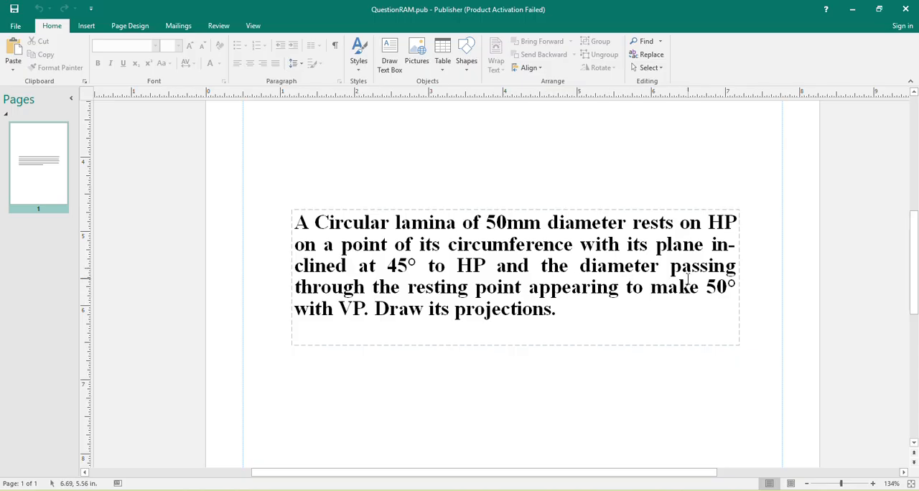
key("alt+Tab")
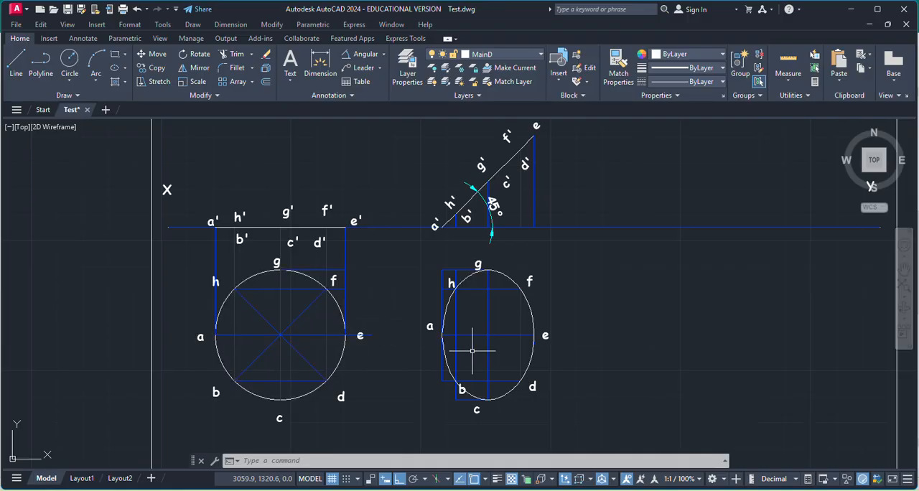
key("alt+Tab")
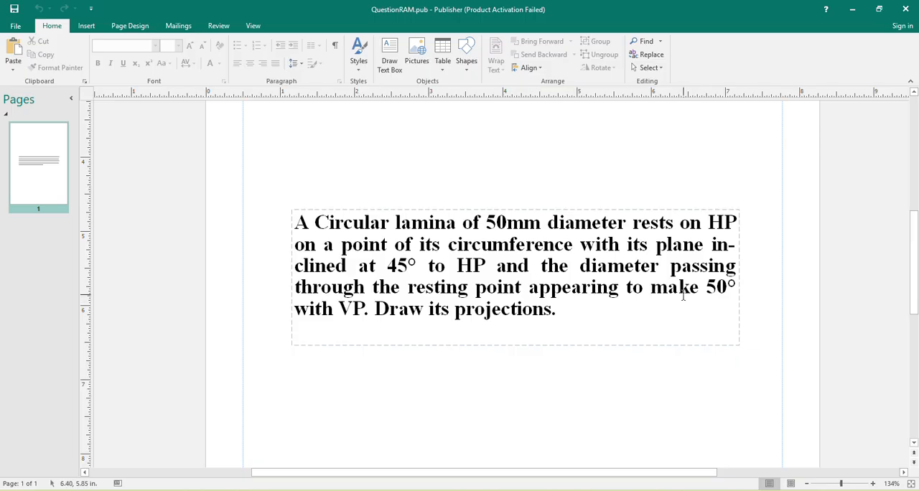
key("alt+Tab")
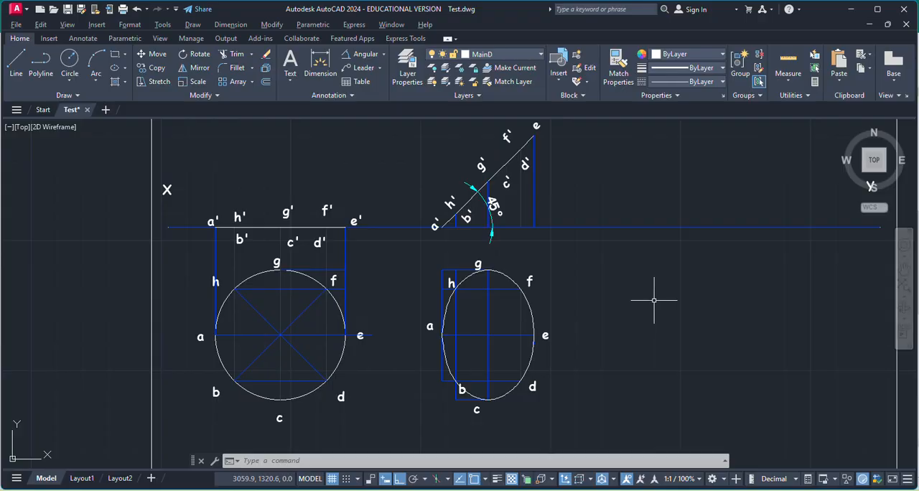
key("alt+Tab")
key("alt+Tab")
Copy the ellipse with its labels and projectors from its centre to the free space to its right, below XY.
left_click(406, 253)
left_click(625, 454)
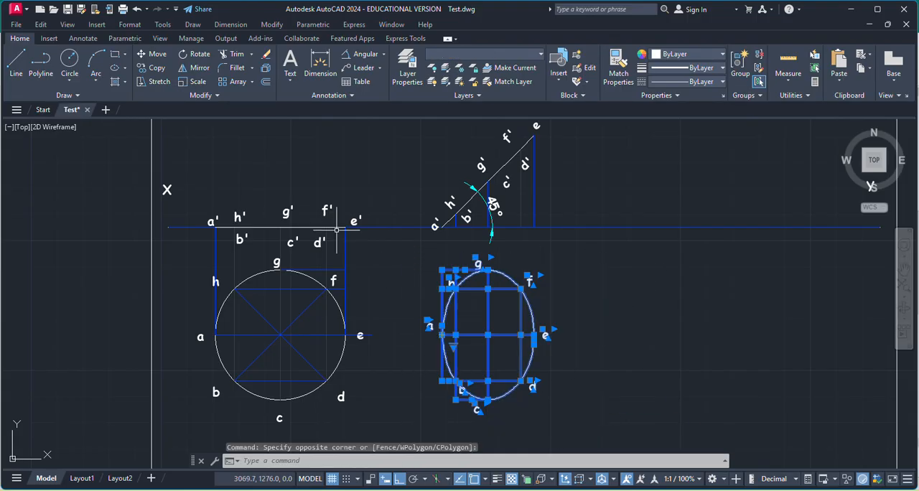
left_click(153, 68)
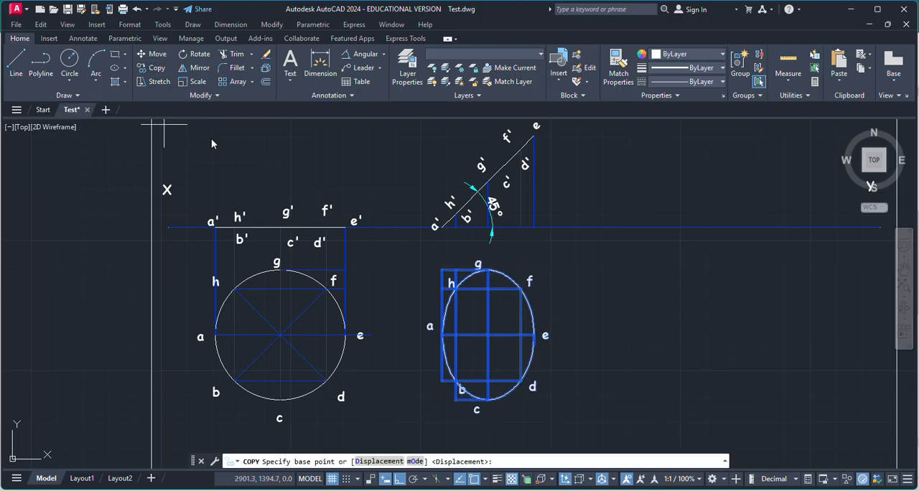
left_click(488, 335)
left_click(711, 351)
key("Escape")
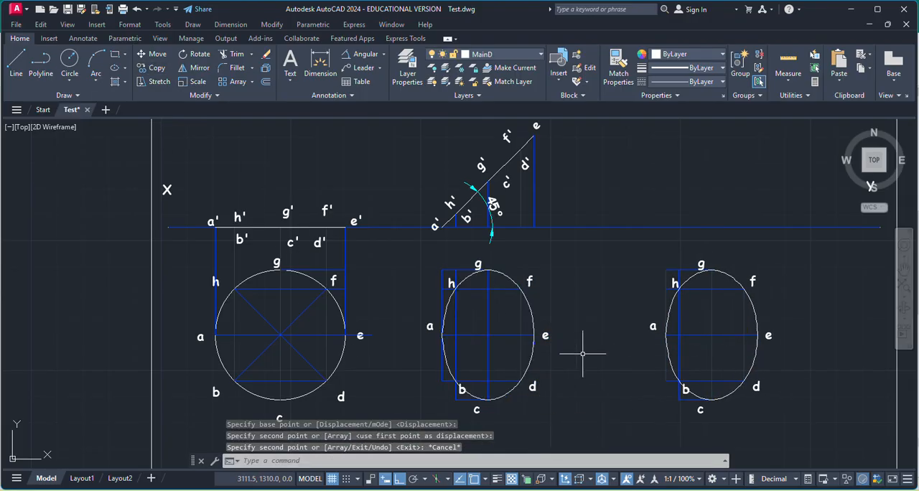
Rotate the copied ellipse with its labels and construction lines by 50° about point a.
left_click(625, 246)
left_click(807, 424)
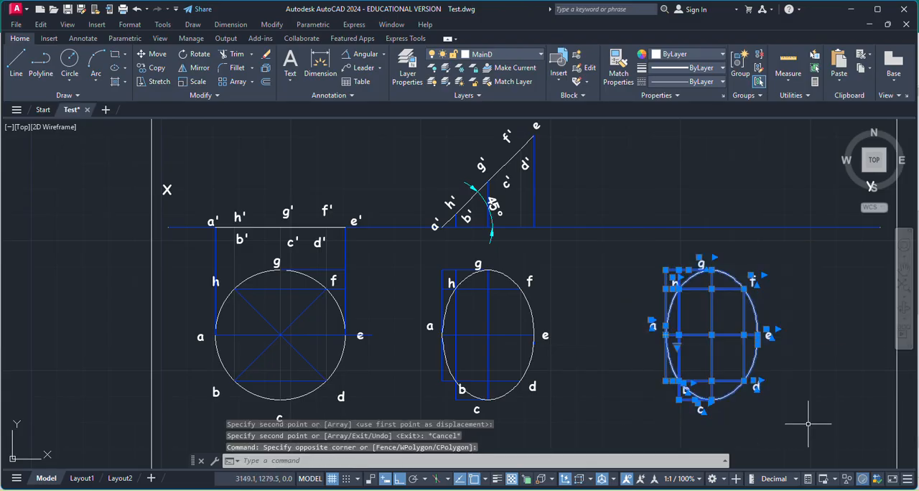
left_click(194, 54)
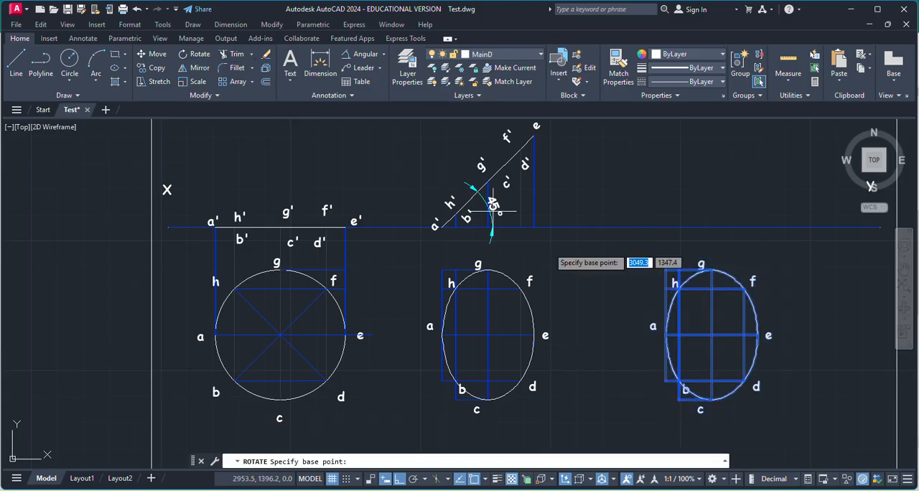
scroll(707, 352, "up", 4)
scroll(711, 352, "down", 2)
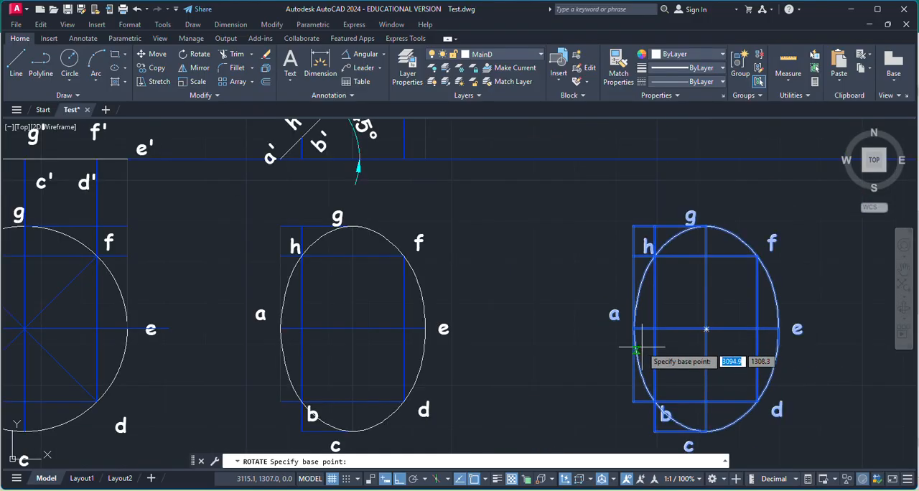
scroll(643, 328, "up", 5)
left_click(600, 331)
scroll(600, 331, "down", 4)
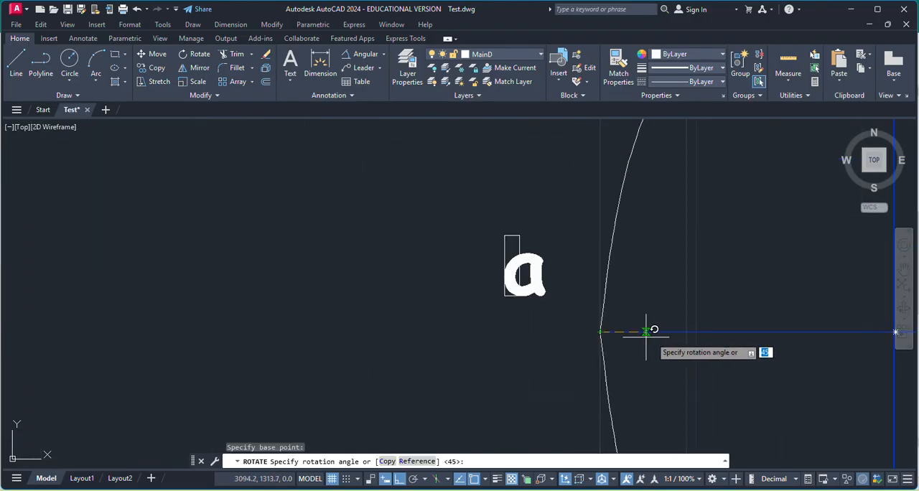
type("50")
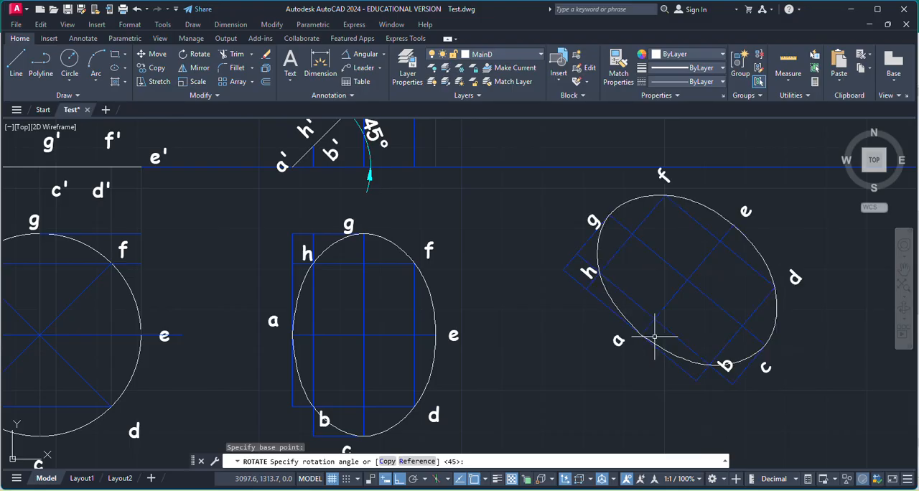
key("Return")
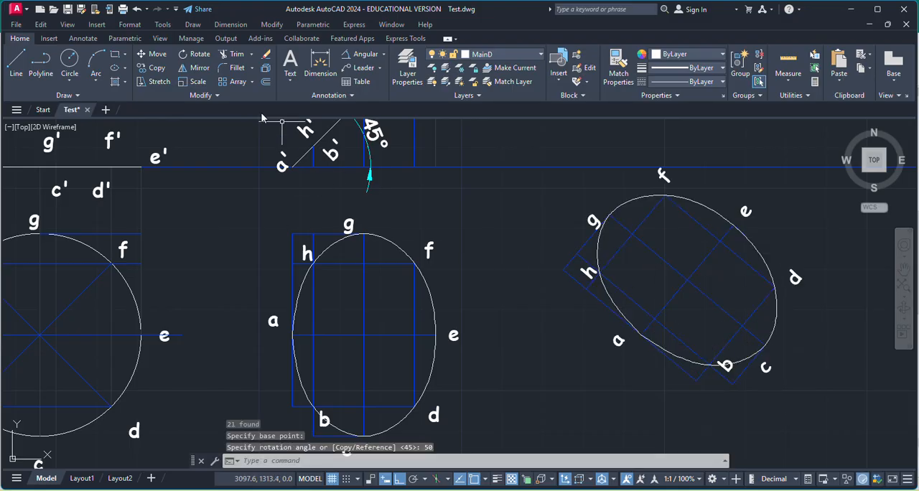
left_click(384, 54)
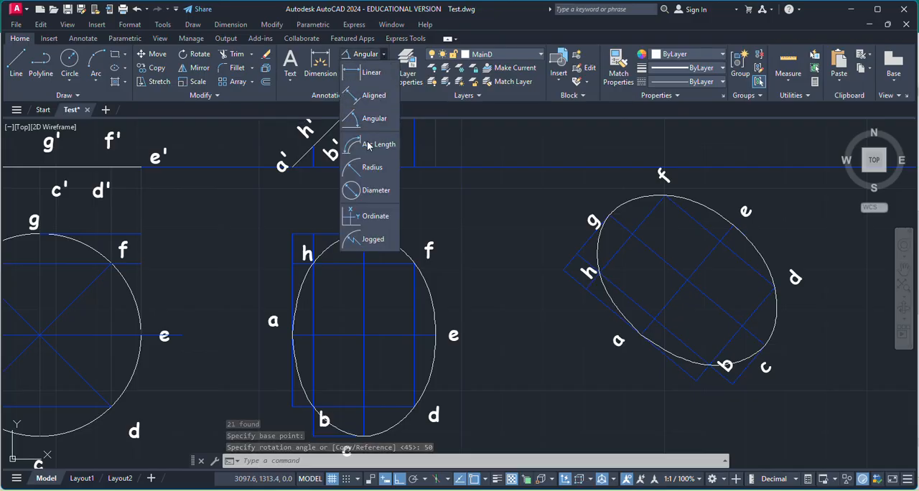
left_click(375, 120)
left_click(697, 264)
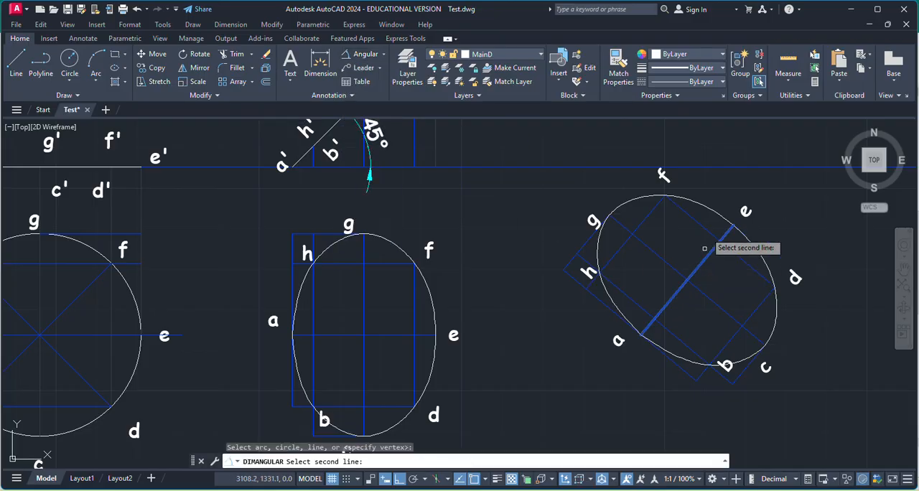
left_click(718, 167)
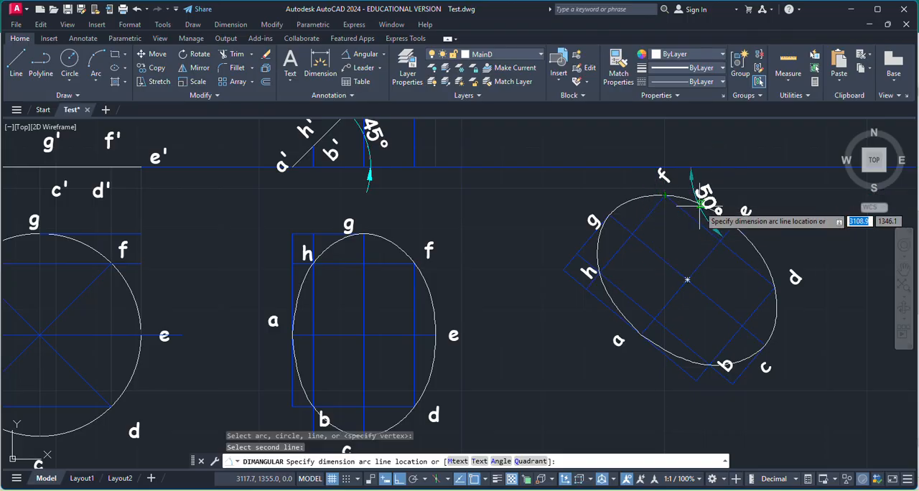
key("Escape")
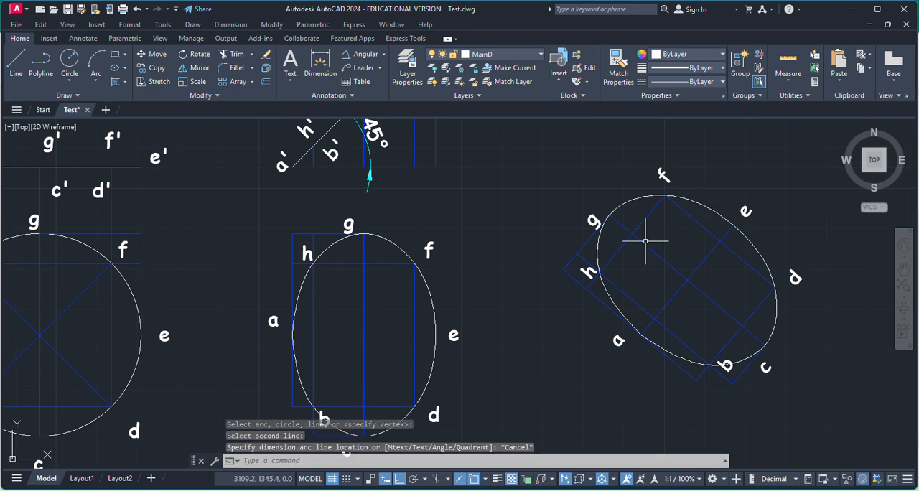
Move the rotated ellipse with all its labels, including f, straight down to clear more space below the XY line.
left_click(528, 175)
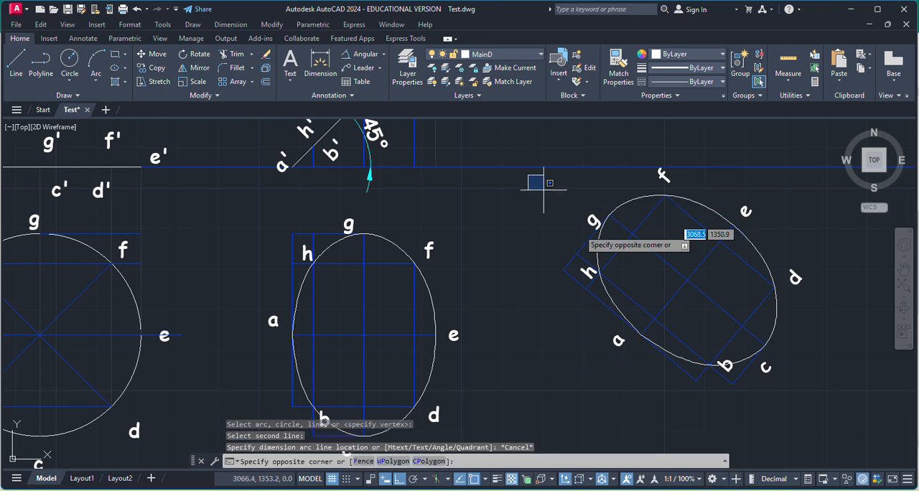
left_click(824, 394)
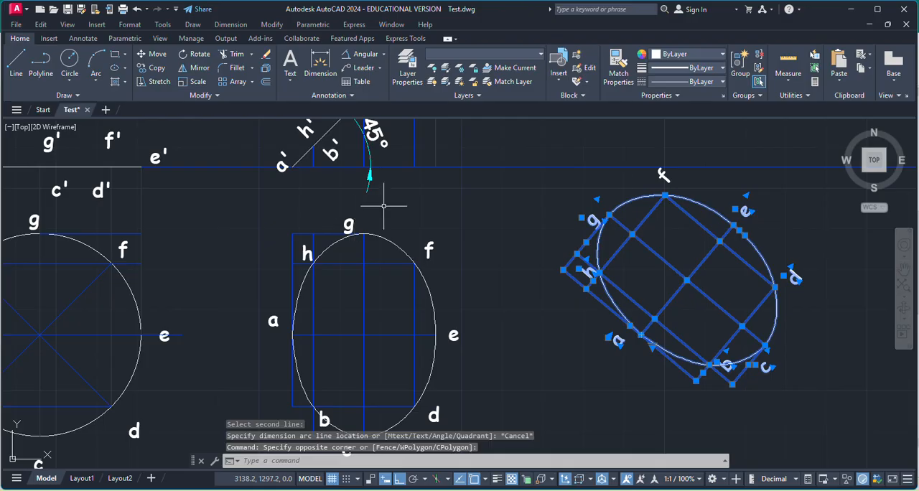
left_click(662, 176)
left_click(157, 55)
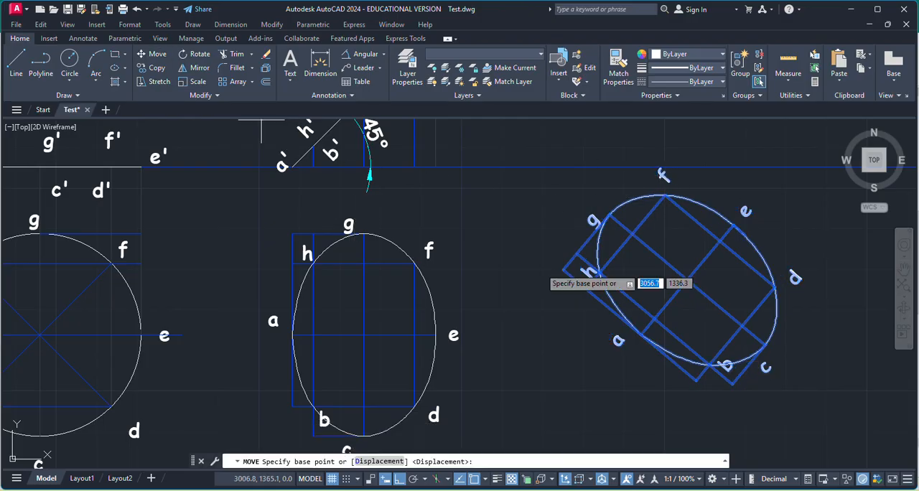
scroll(678, 272, "down", 3)
left_click(696, 272)
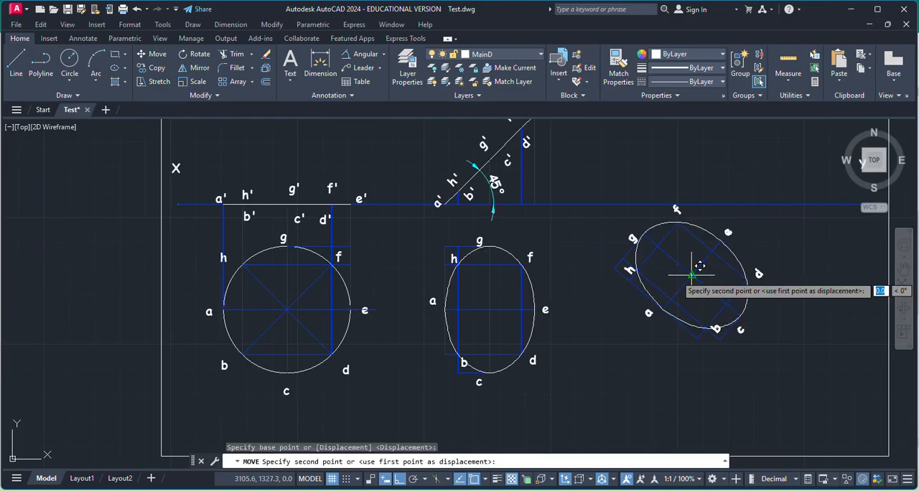
left_click(696, 304)
key("Escape")
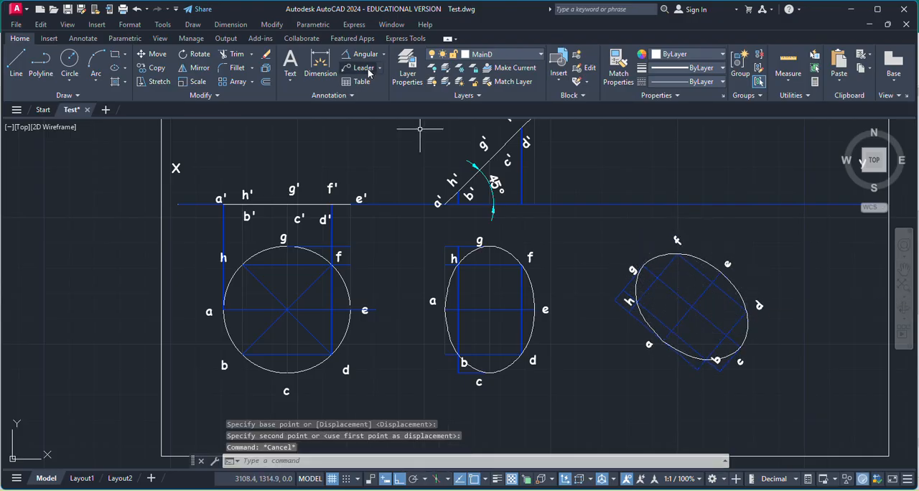
Make Const the current layer.
left_click(407, 68)
double_click(417, 125)
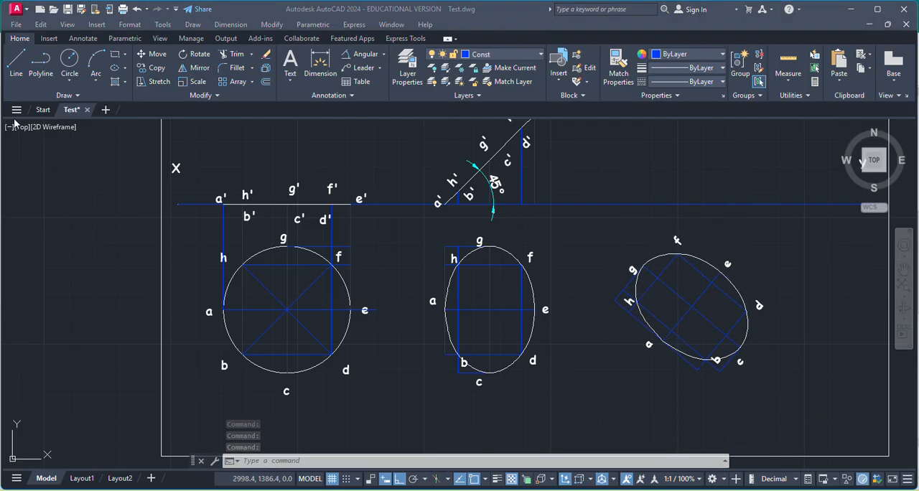
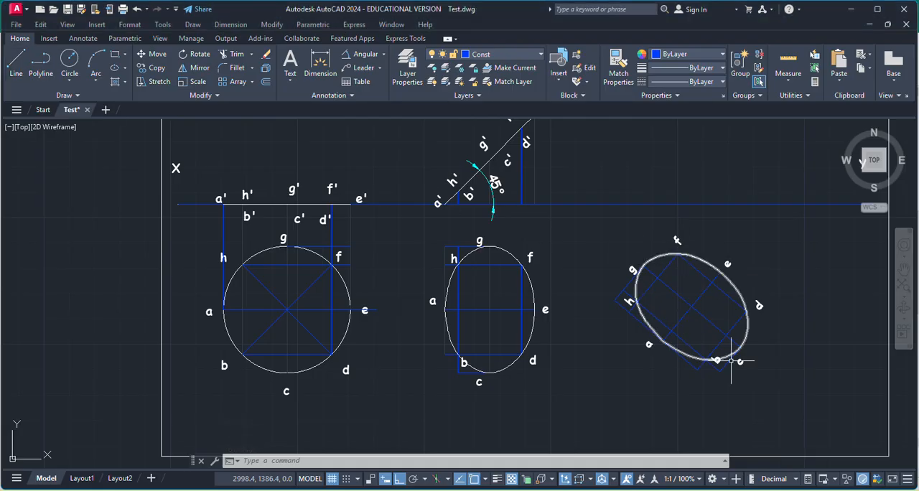
Add an angular dimension between the rotated ellipse's a–e axis and the XY line, placing it just below XY.
left_click(385, 55)
left_click(364, 121)
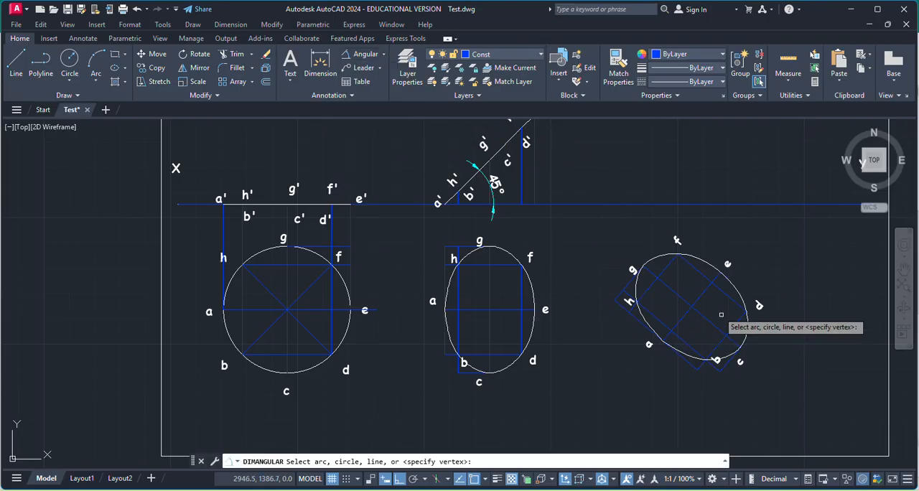
left_click(698, 298)
left_click(695, 206)
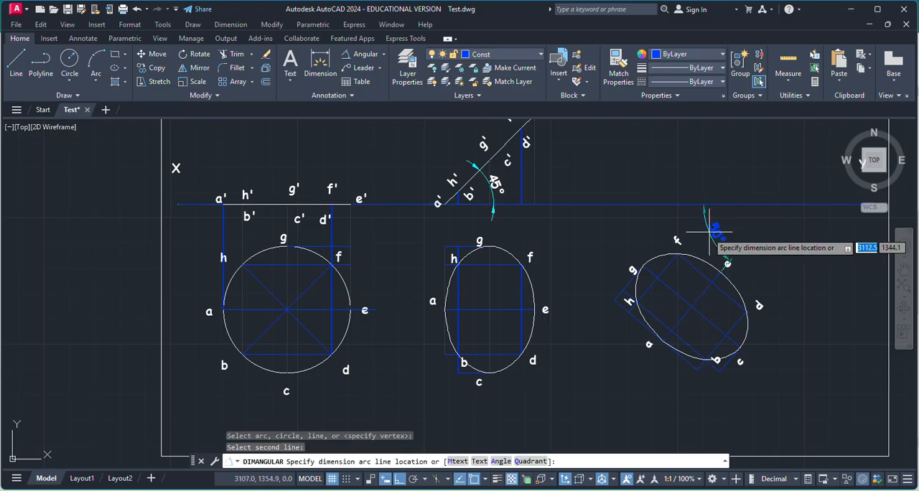
left_click(708, 231)
key("Escape")
Put the 50° angular dimension on the MainD layer.
left_click(712, 231)
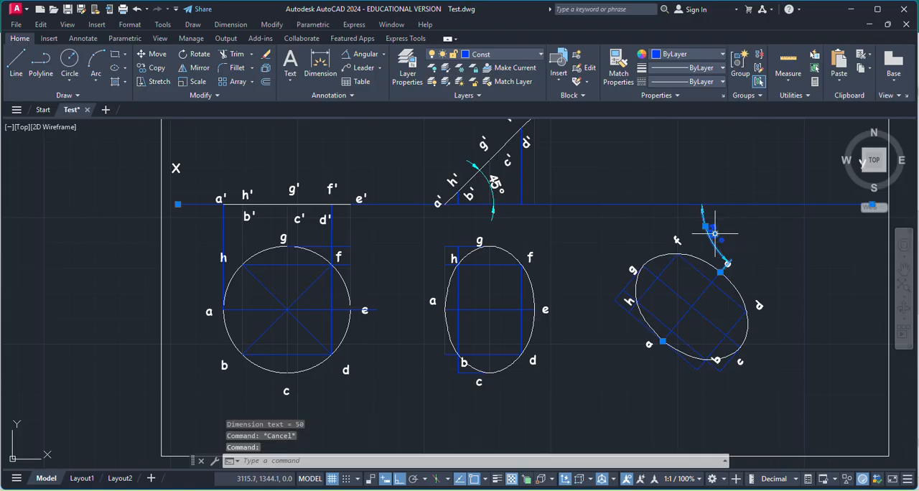
left_click(528, 54)
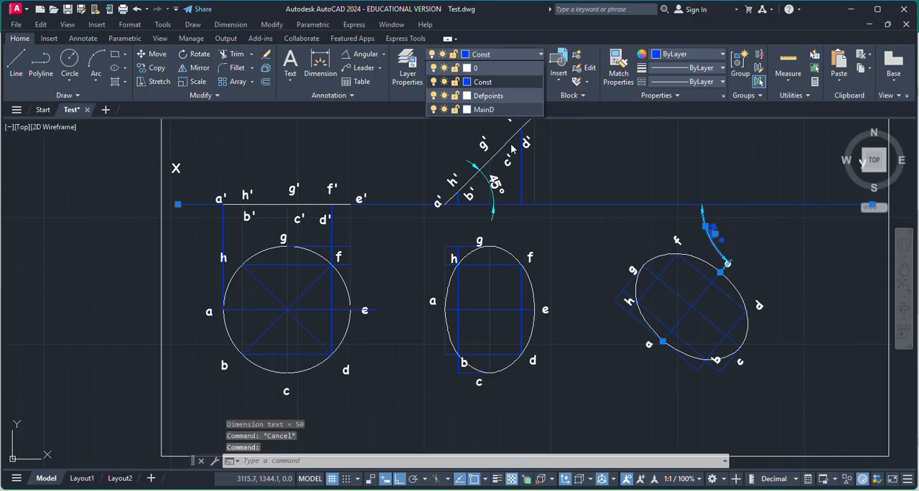
left_click(483, 110)
key("Escape")
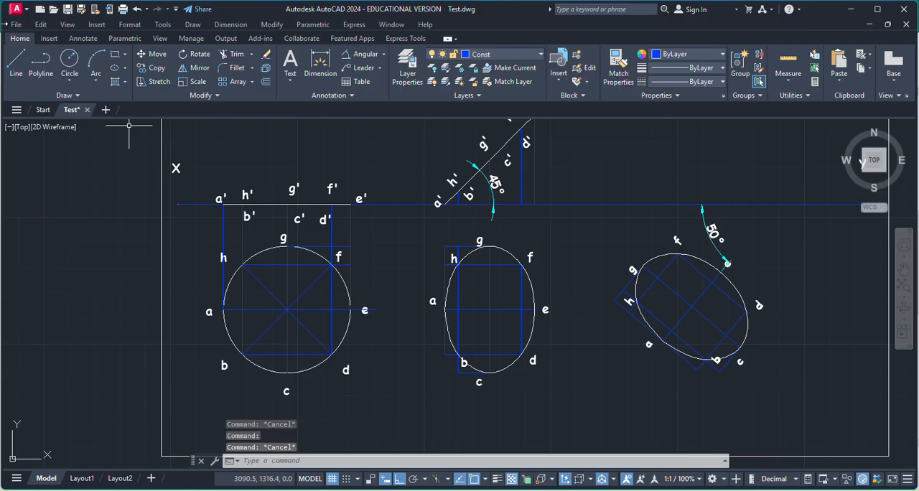
Draw a vertical projector from point a of the rotated ellipse up to the XY line.
left_click(18, 72)
scroll(742, 334, "up", 4)
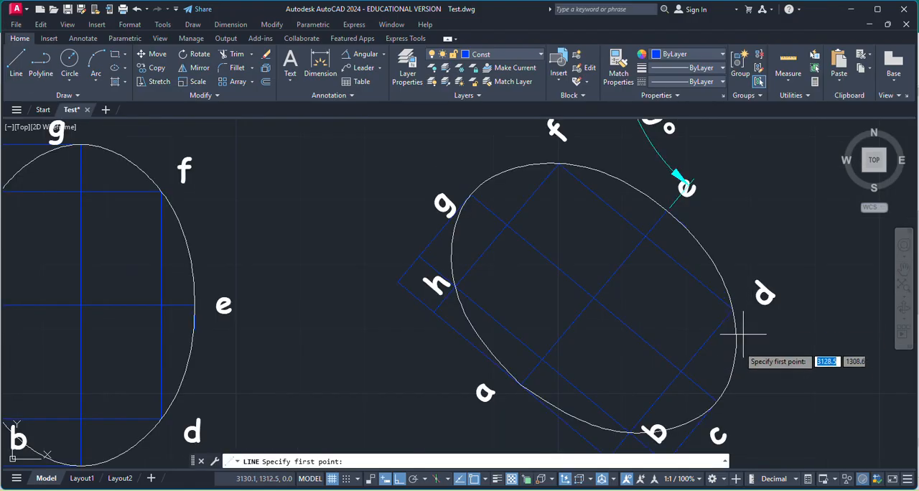
scroll(743, 334, "down", 2)
left_click(525, 373)
scroll(635, 373, "down", 2)
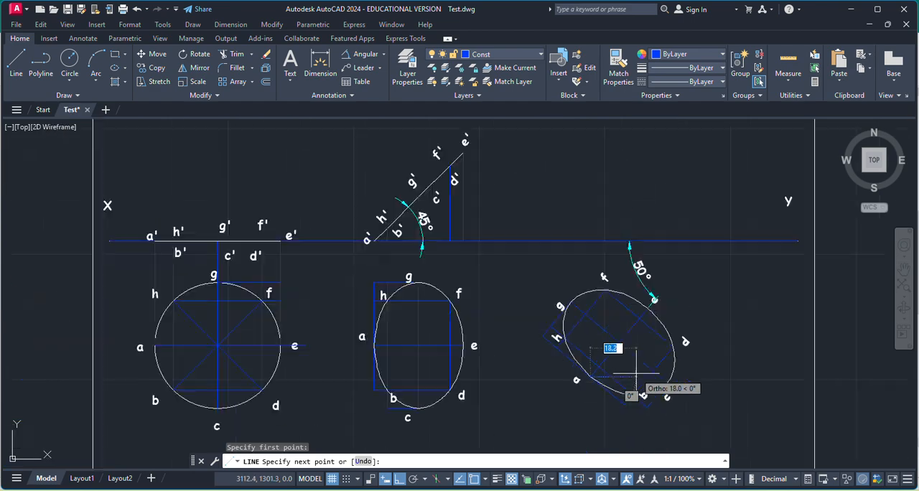
scroll(635, 373, "down", 2)
scroll(621, 290, "up", 5)
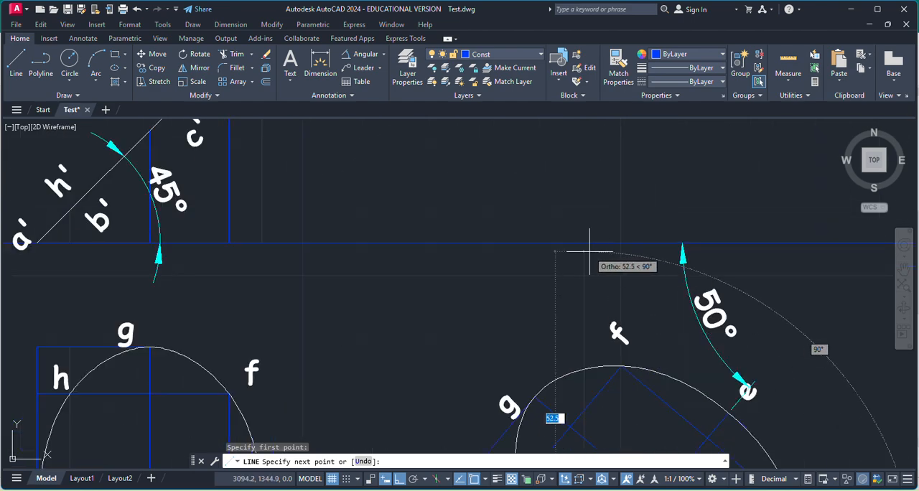
key("Escape")
Draw a vertical projector from point h of the rotated ellipse up past the XY line.
scroll(589, 239, "down", 5)
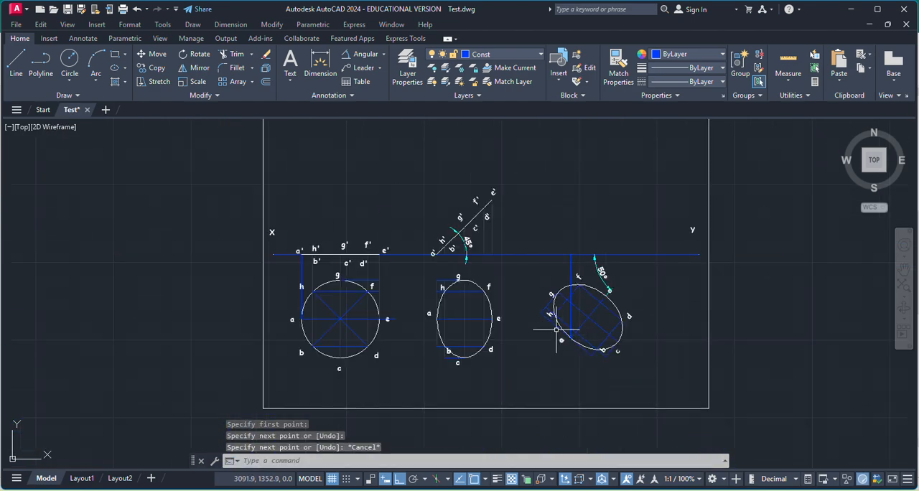
scroll(556, 330, "up", 5)
key("space")
left_click(546, 309)
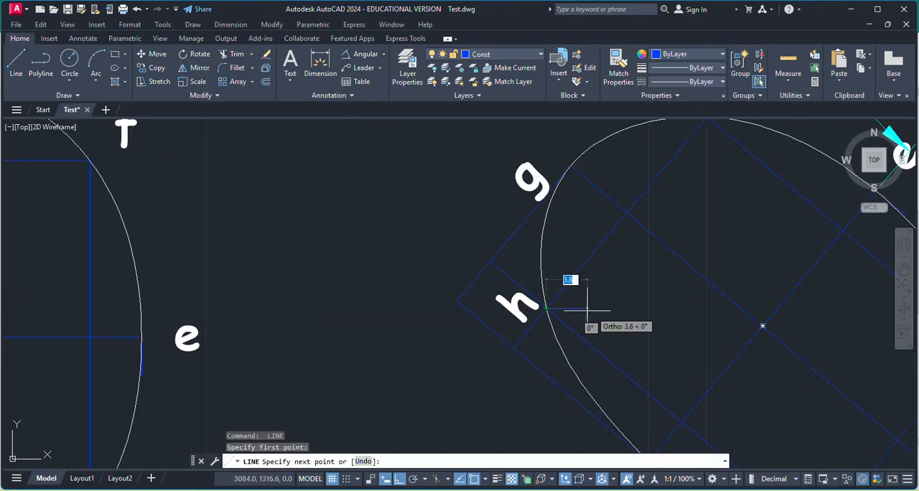
scroll(633, 369, "down", 5)
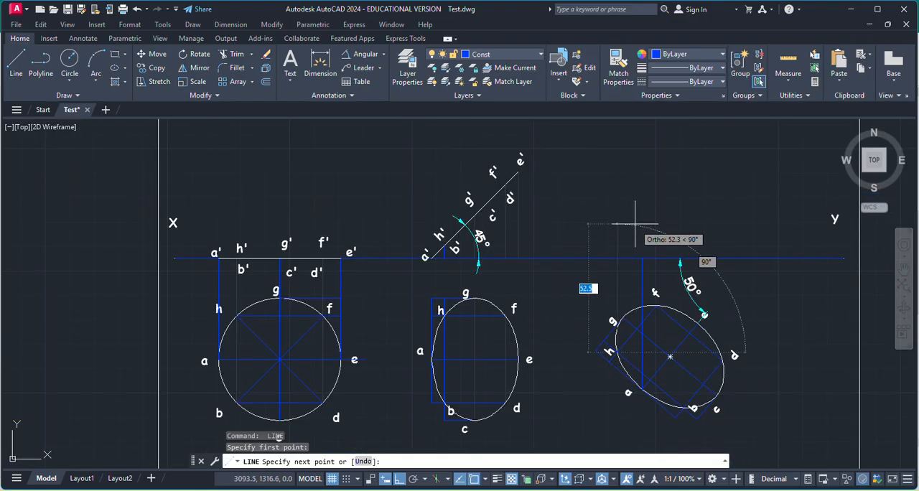
key("Escape")
Draw a horizontal projector about 123 mm long from the h'/b' point on the 45° line, extending above the rotated ellipse.
key("space")
scroll(452, 248, "up", 5)
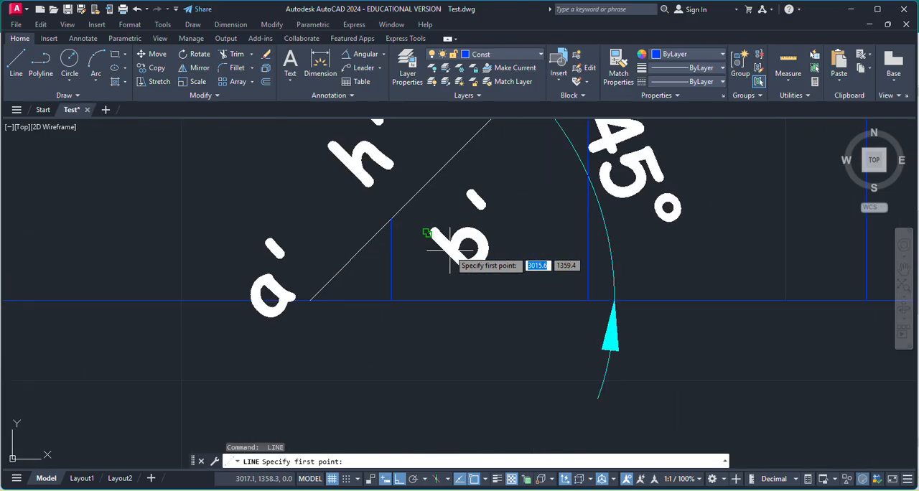
left_click(391, 217)
scroll(575, 221, "down", 6)
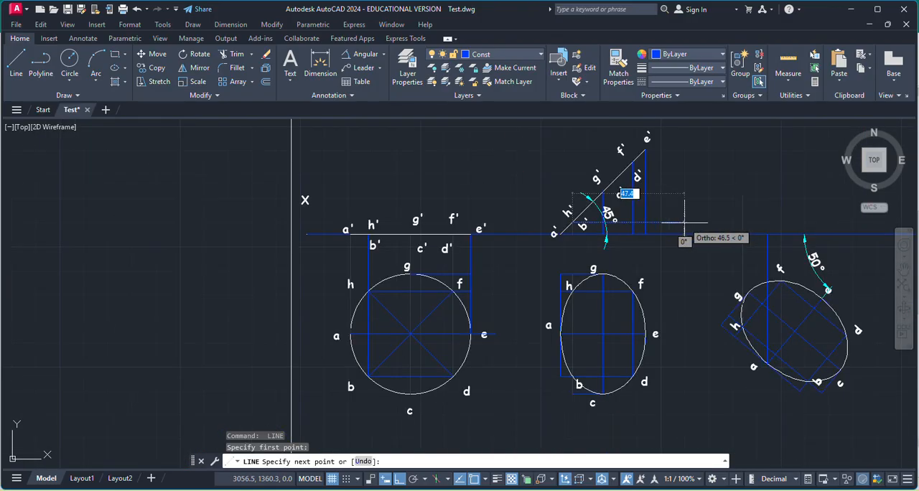
scroll(638, 222, "down", 2)
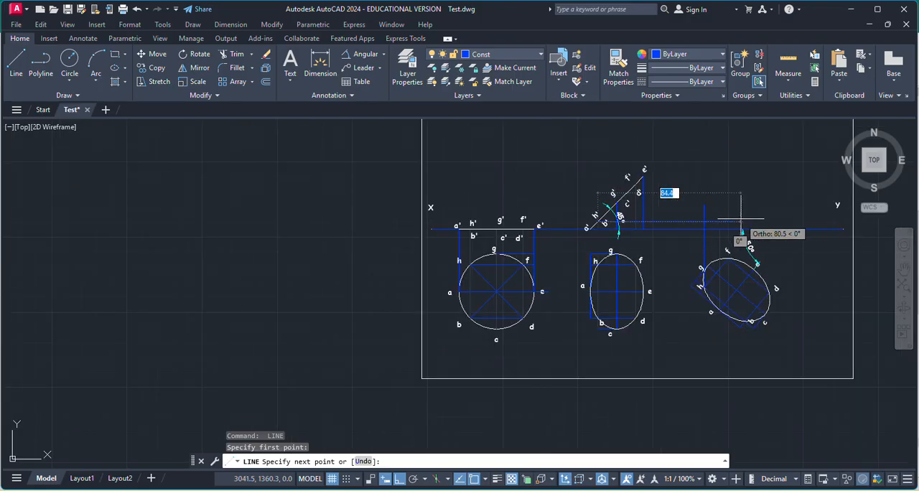
left_click(783, 219)
scroll(737, 231, "up", 4)
key("Escape")
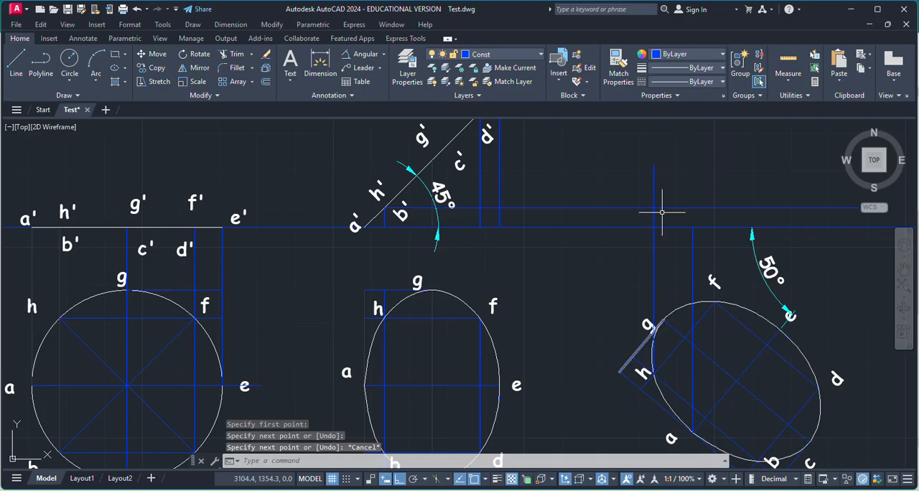
Copy the h' label from the inclined front view to beside the new vertical projector from h, above XY.
left_click(375, 193)
key("ctrl+c")
key("ctrl+v")
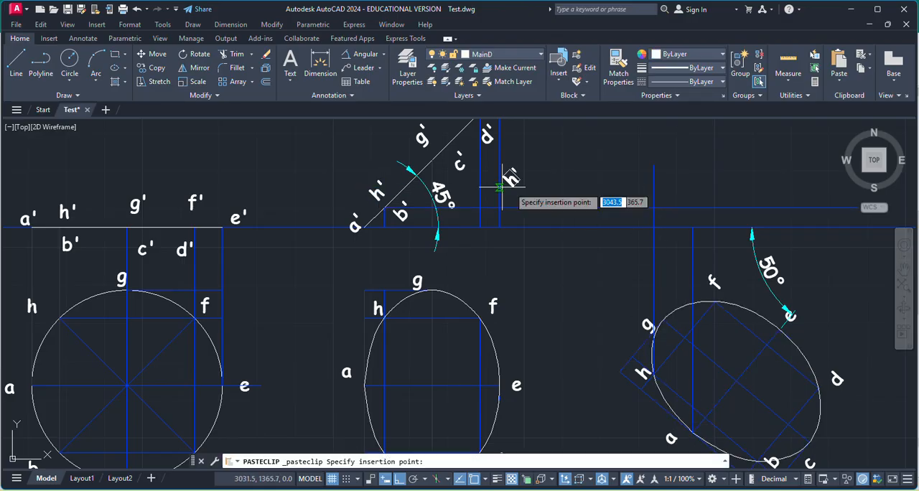
left_click(628, 194)
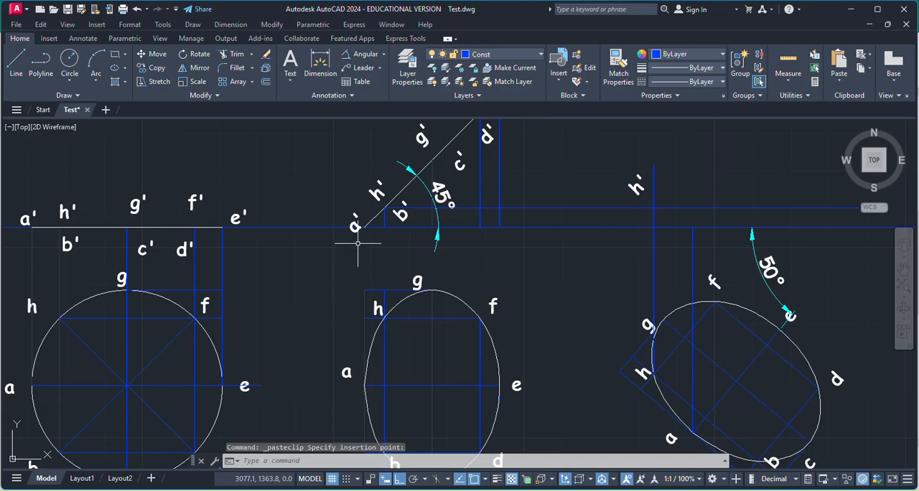
Draw a vertical projector from point b of the rotated ellipse up to the horizontal projector through h' and b'.
left_click(16, 66)
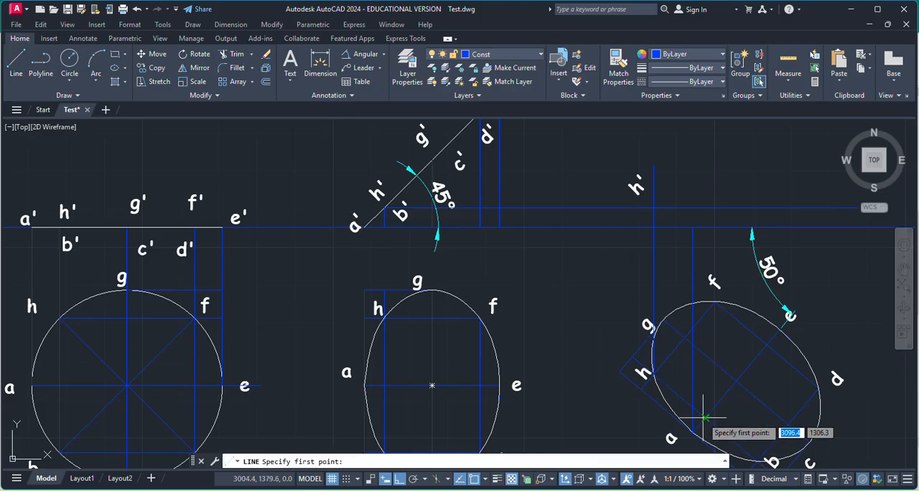
scroll(757, 402, "down", 4)
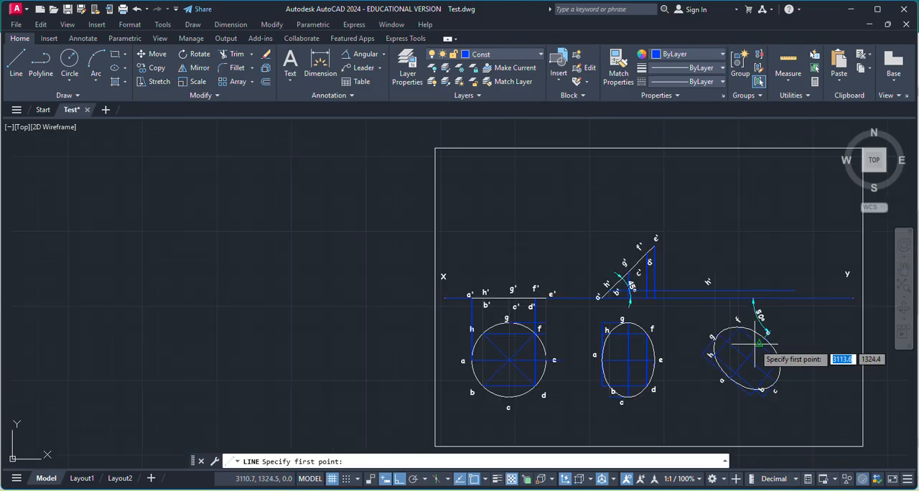
scroll(761, 391, "up", 8)
left_click(766, 423)
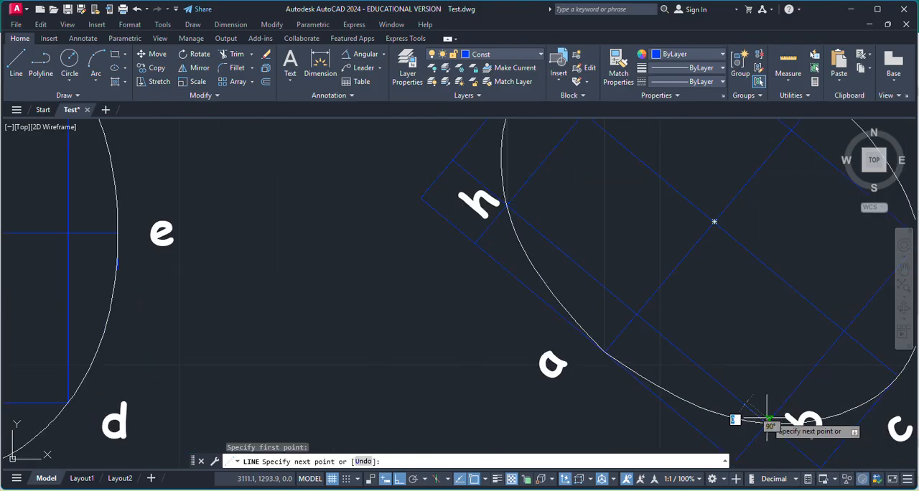
scroll(765, 422, "down", 5)
scroll(783, 282, "up", 8)
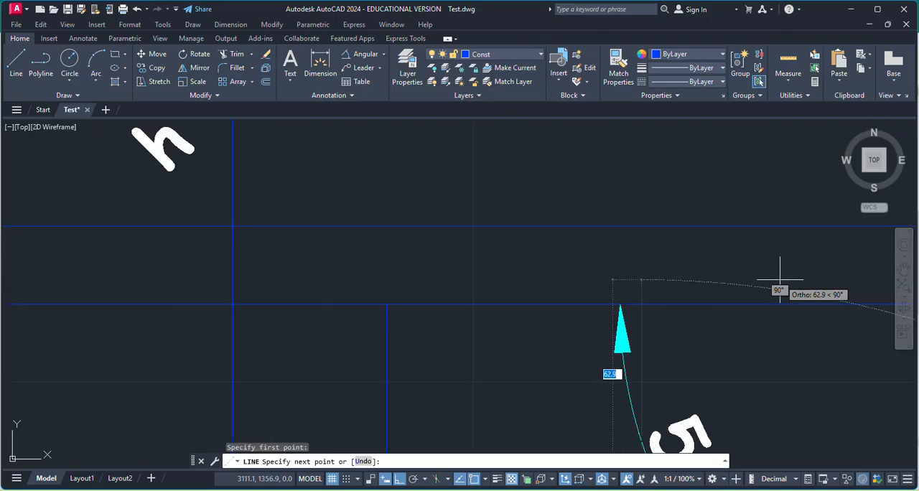
left_click(641, 227)
key("Escape")
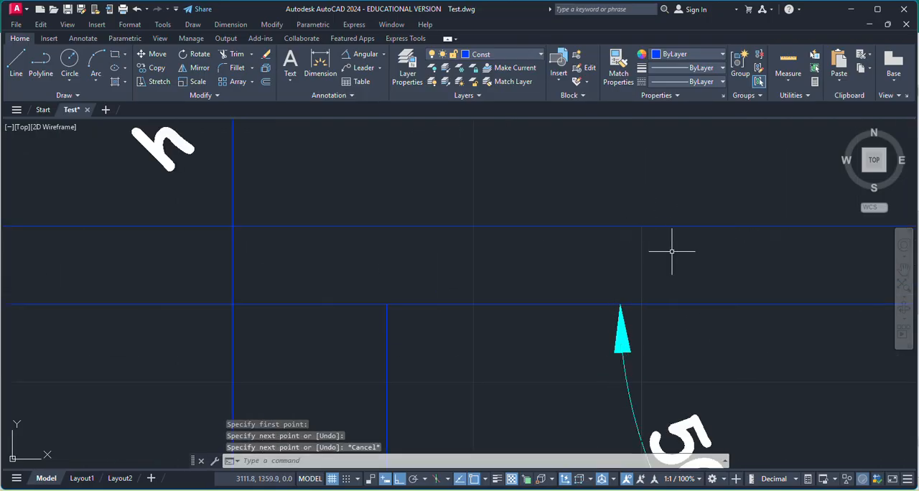
Copy the b' label from the inclined front view to beside the top end of the projector from b.
scroll(653, 258, "down", 6)
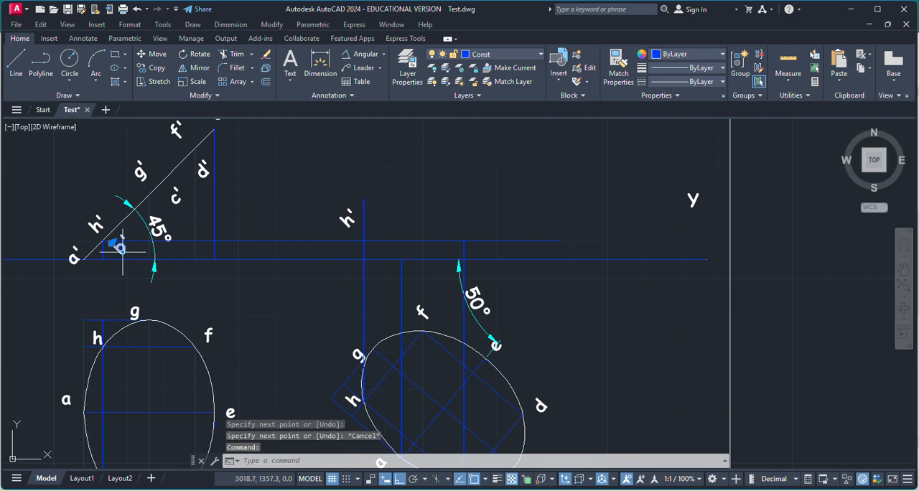
key("ctrl+c")
key("ctrl+v")
scroll(462, 256, "up", 6)
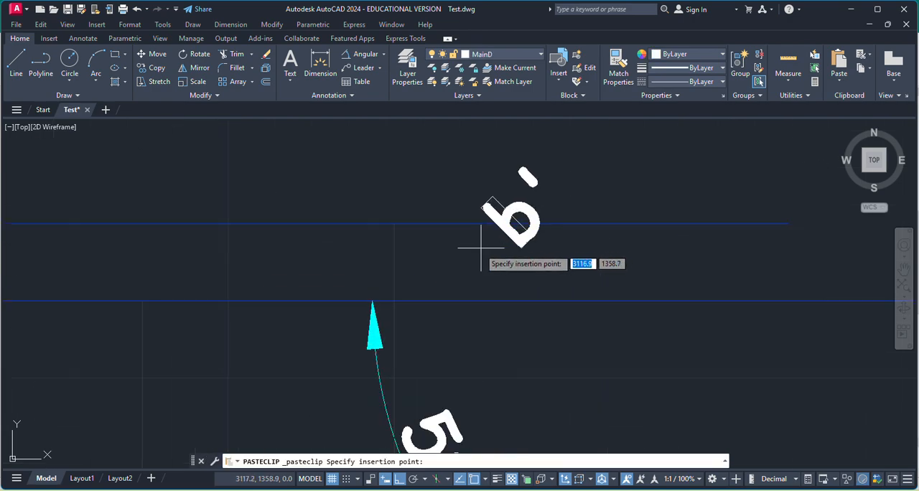
left_click(421, 270)
Trim the excess of the h'/b' horizontal projector beyond the copied b' label.
scroll(556, 260, "down", 2)
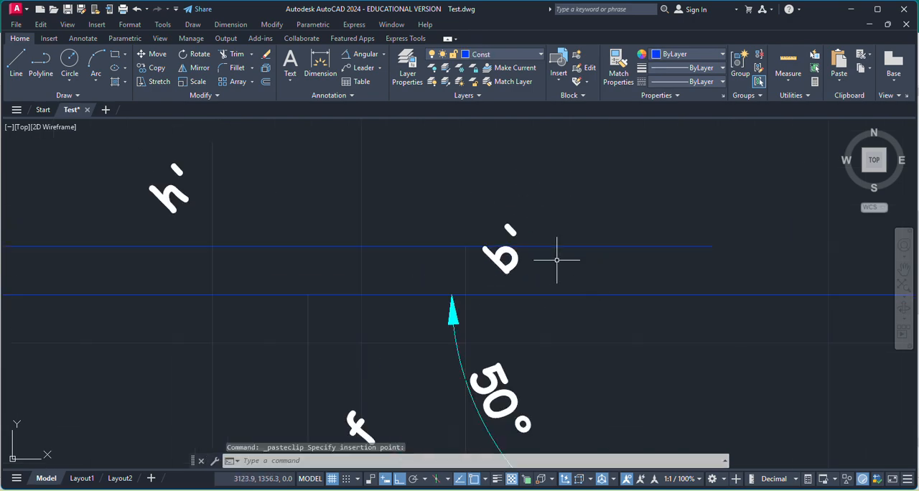
left_click(235, 54)
key("Escape")
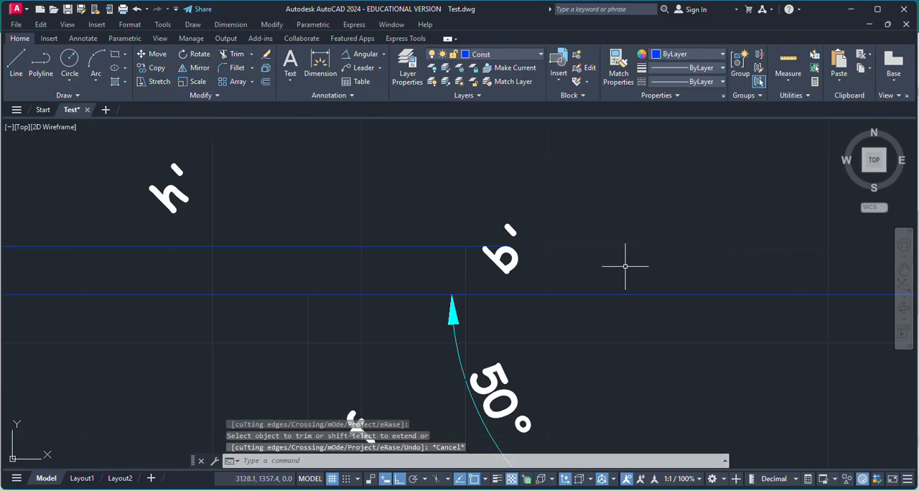
Draw a horizontal projector from the g'/c' point on the 45° line across the space above the rotated ellipse.
scroll(625, 266, "down", 3)
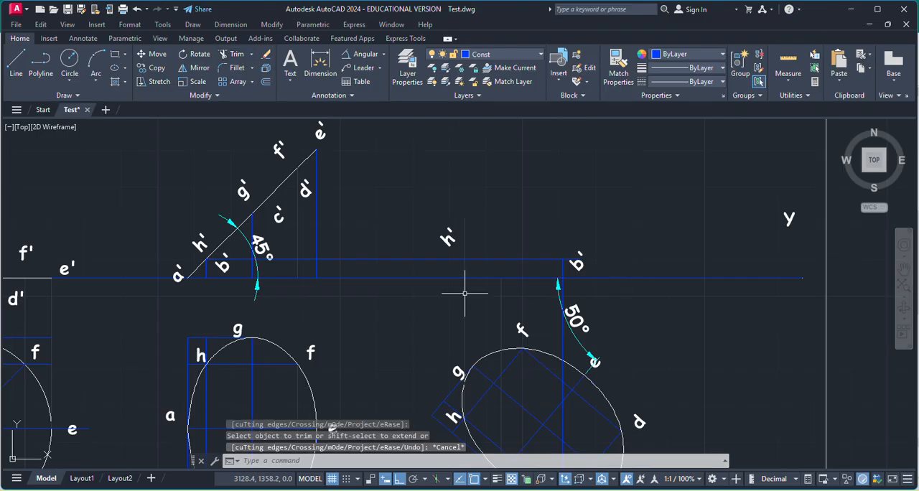
left_click(18, 79)
scroll(278, 206, "up", 4)
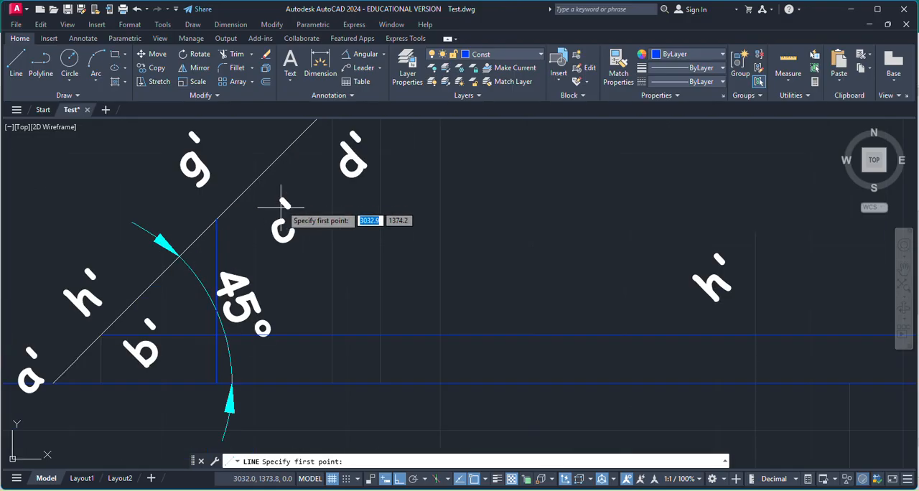
left_click(216, 219)
scroll(449, 219, "down", 6)
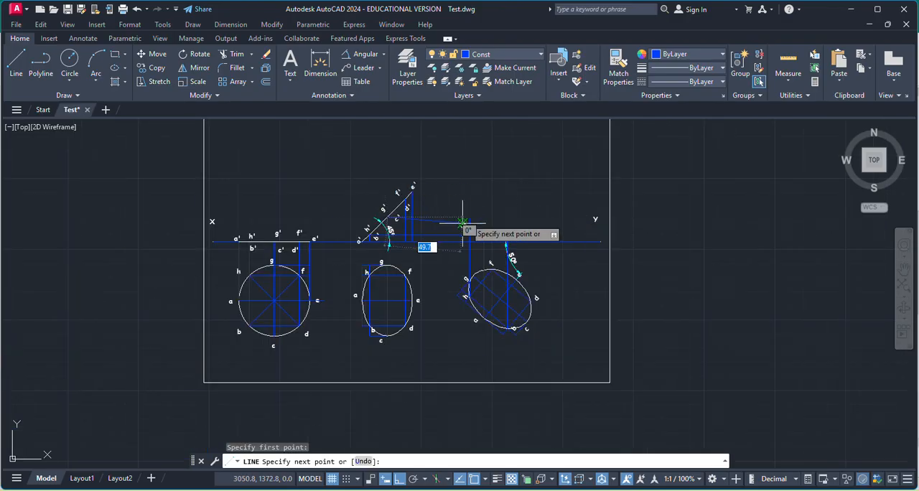
scroll(498, 215, "up", 4)
left_click(613, 214)
key("Return")
key("Return")
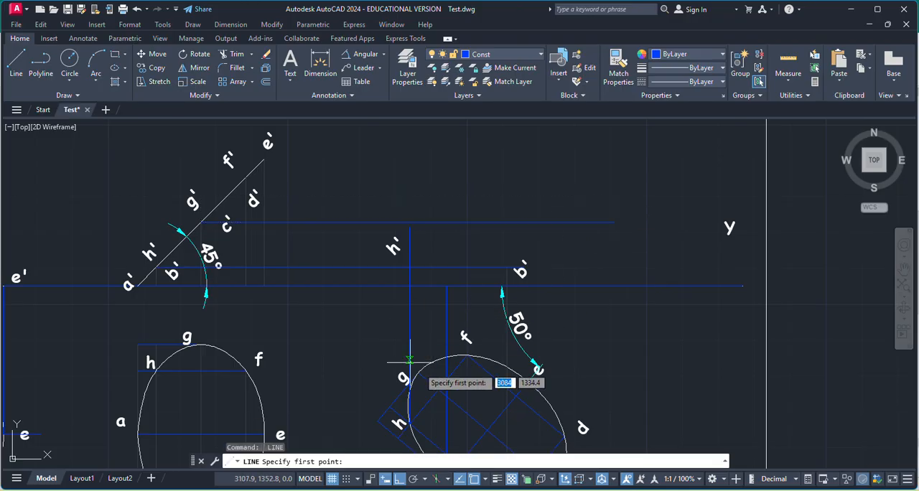
Draw a vertical projector from point g of the rotated ellipse up to the horizontal projector through g' and c'.
scroll(406, 377, "up", 5)
left_click(467, 296)
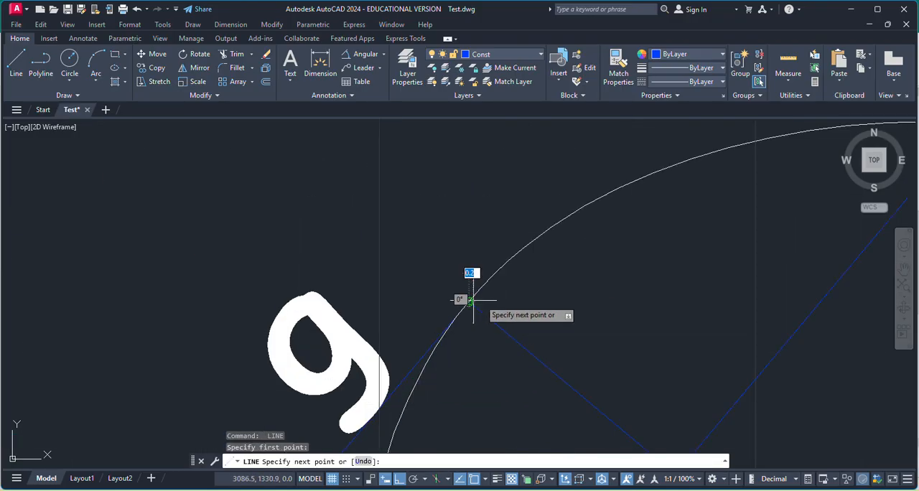
scroll(583, 331, "down", 4)
scroll(595, 215, "down", 4)
scroll(535, 213, "up", 6)
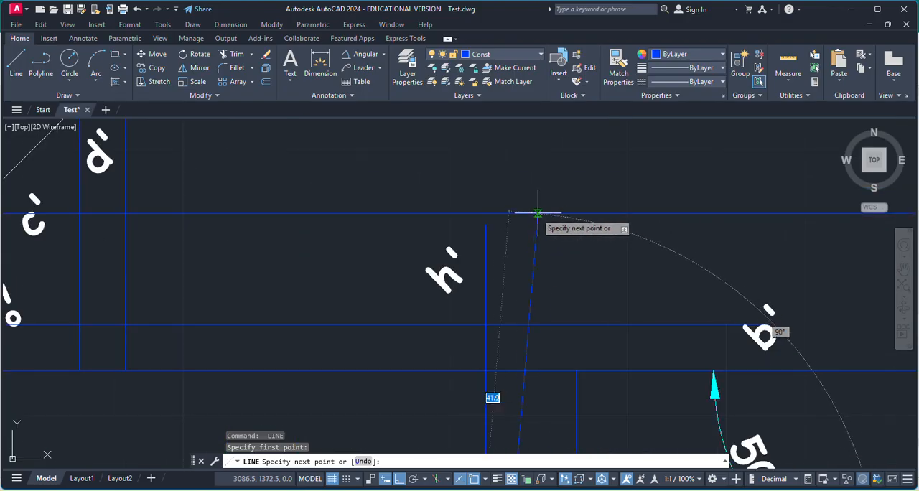
left_click(506, 213)
key("Return")
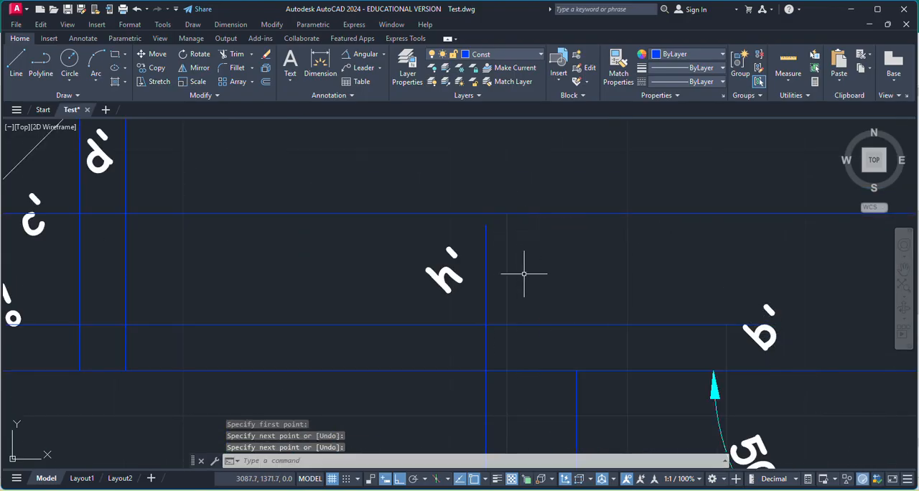
Draw a vertical projector from point c of the rotated ellipse up to the horizontal projector through g' and c'.
scroll(529, 267, "down", 4)
scroll(635, 385, "up", 4)
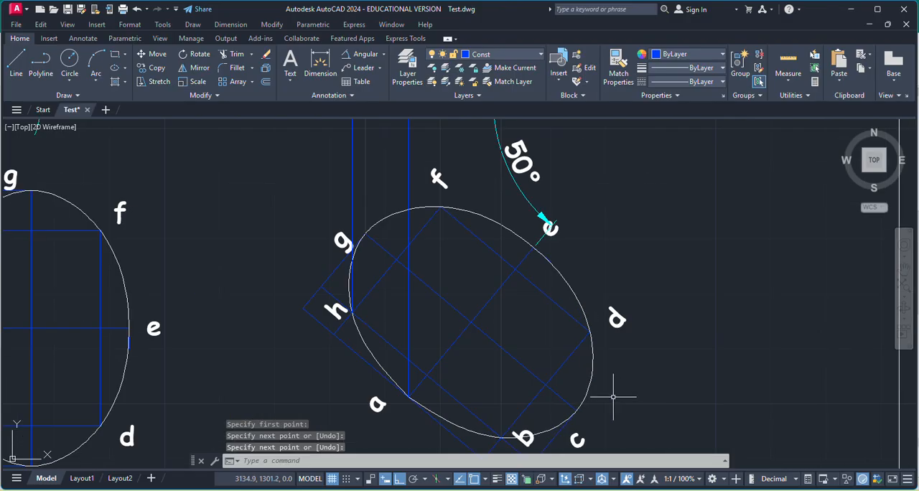
key("Return")
left_click(579, 382)
scroll(665, 381, "down", 4)
scroll(656, 313, "up", 6)
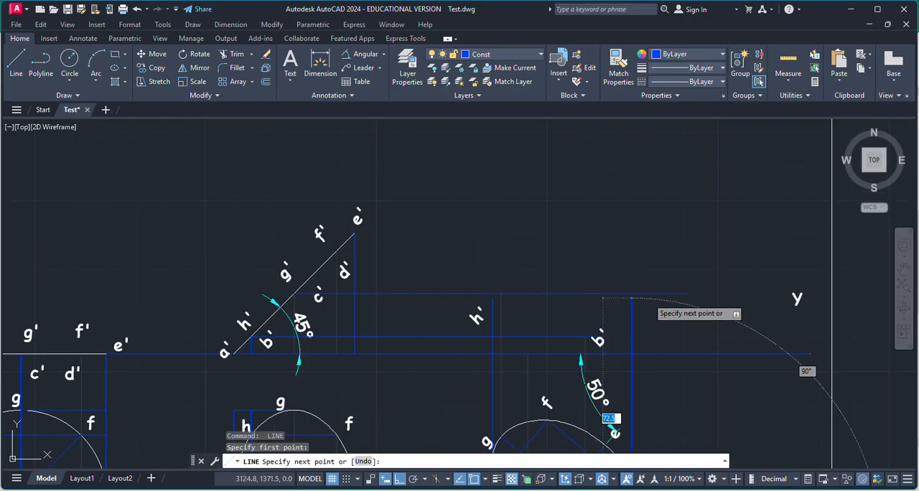
key("Escape")
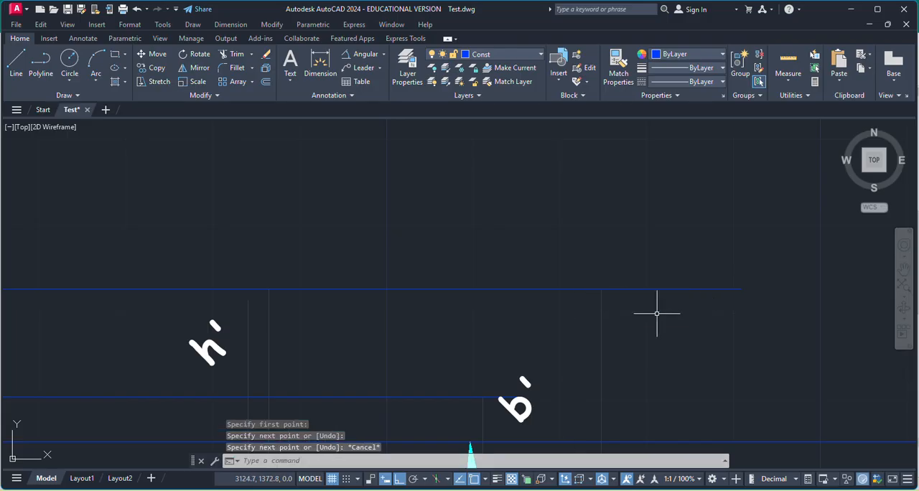
Copy the g' label from the inclined front view to just above the top end of the projector from g.
scroll(407, 264, "down", 4)
left_click(140, 253)
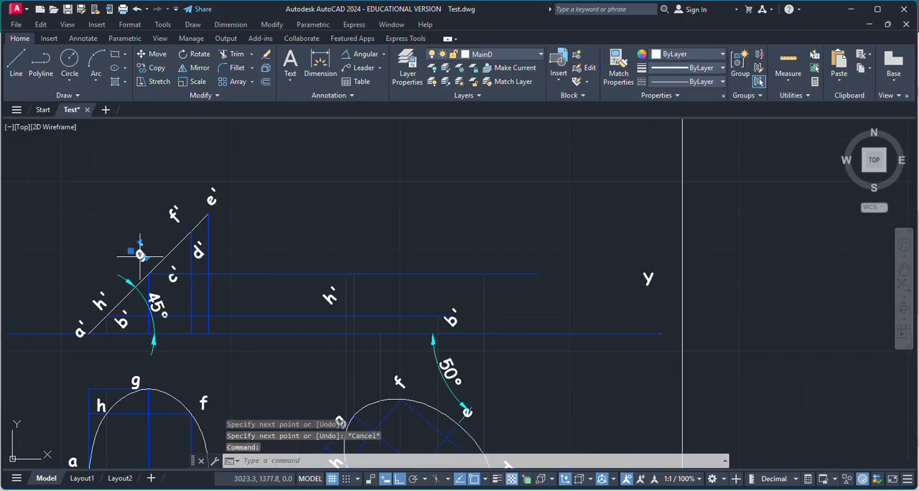
key("ctrl+c")
key("ctrl+v")
scroll(330, 271, "up", 5)
left_click(331, 271)
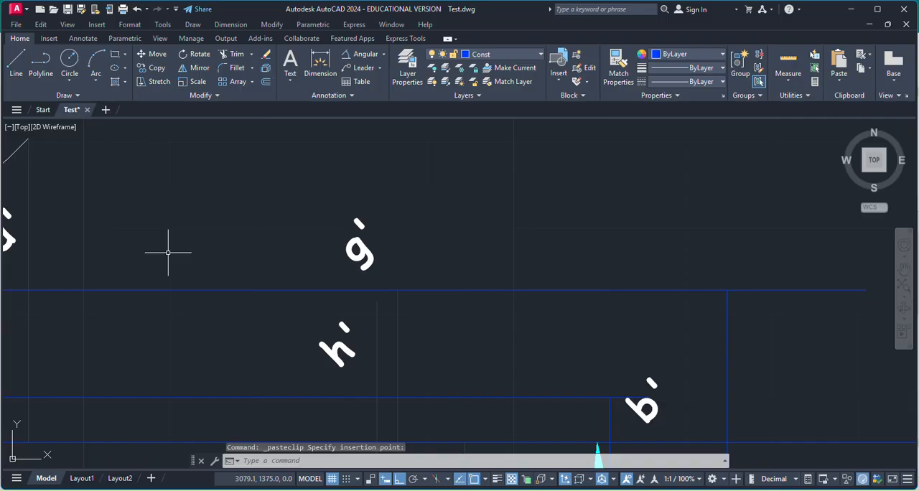
Copy the c' label from the inclined front view to beside the top end of the projector from c.
scroll(194, 275, "down", 4)
left_click(98, 284)
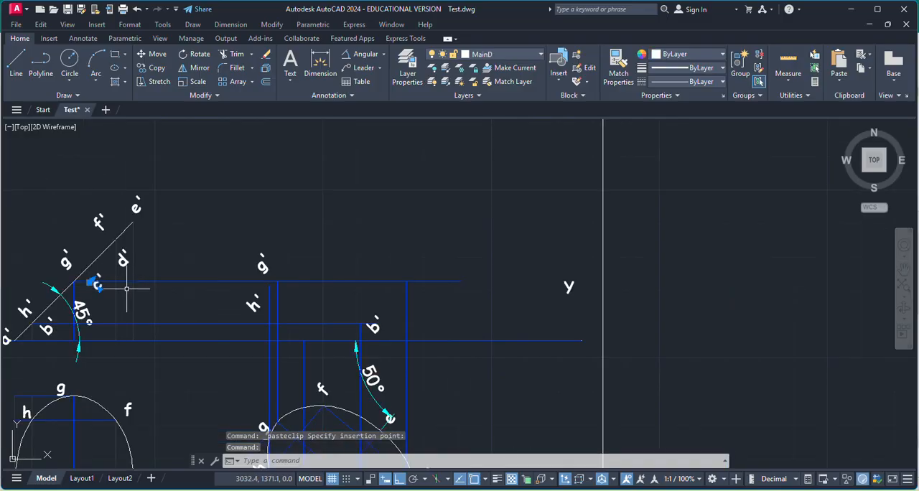
key("ctrl+c")
key("ctrl+v")
scroll(402, 308, "up", 5)
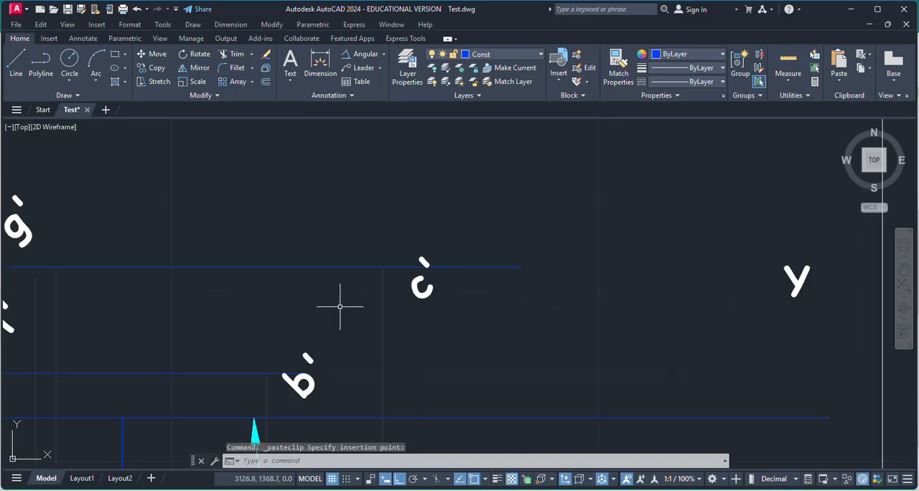
Draw a horizontal projector from the f'/d' point on the 45° line across the space above the rotated ellipse.
scroll(414, 315, "down", 4)
left_click(13, 72)
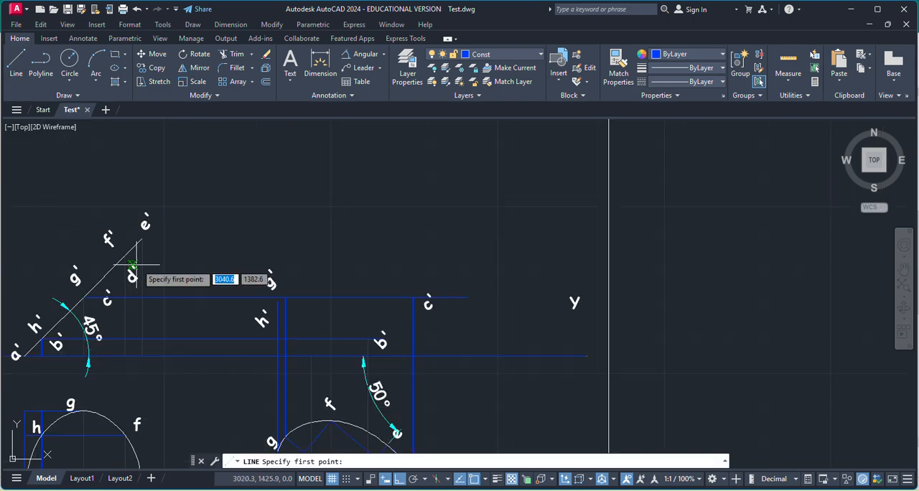
scroll(115, 262, "up", 4)
left_click(82, 228)
scroll(242, 234, "down", 5)
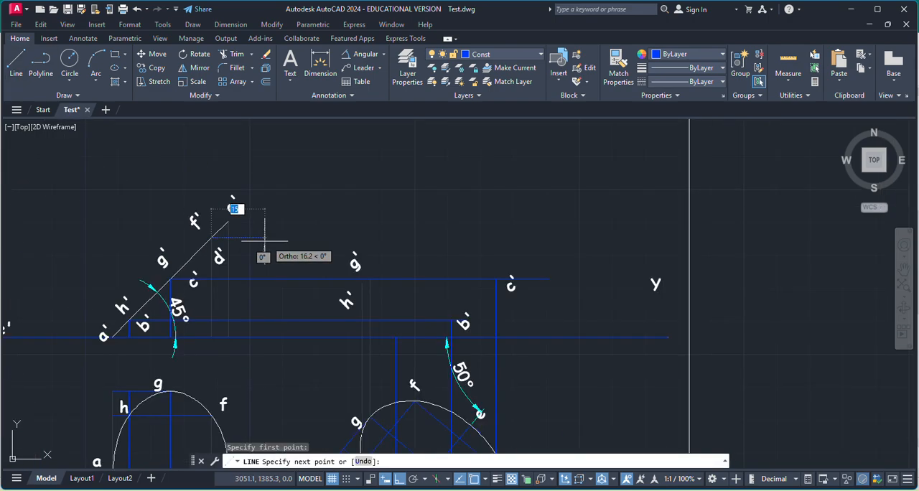
left_click(560, 221)
key("Return")
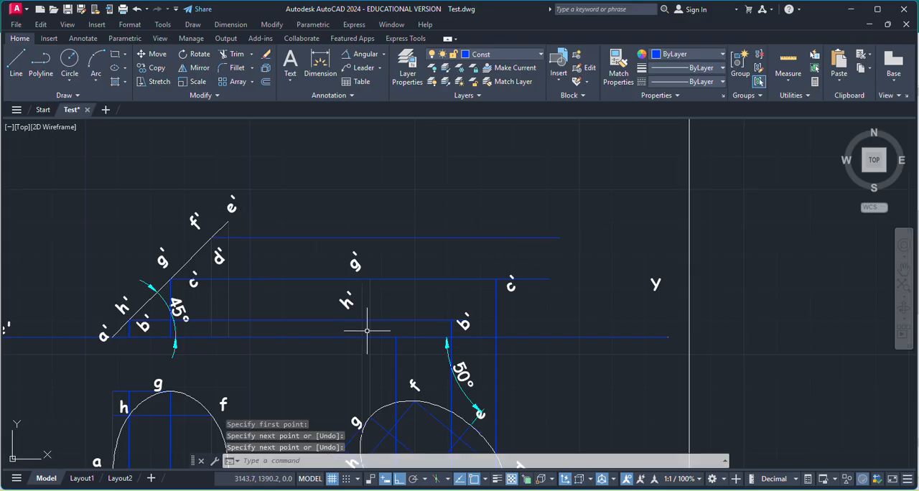
Draw a vertical projector from point f of the rotated ellipse up to the horizontal projector through f' and d'.
scroll(384, 338, "down", 3)
scroll(410, 379, "up", 8)
key("Return")
left_click(323, 368)
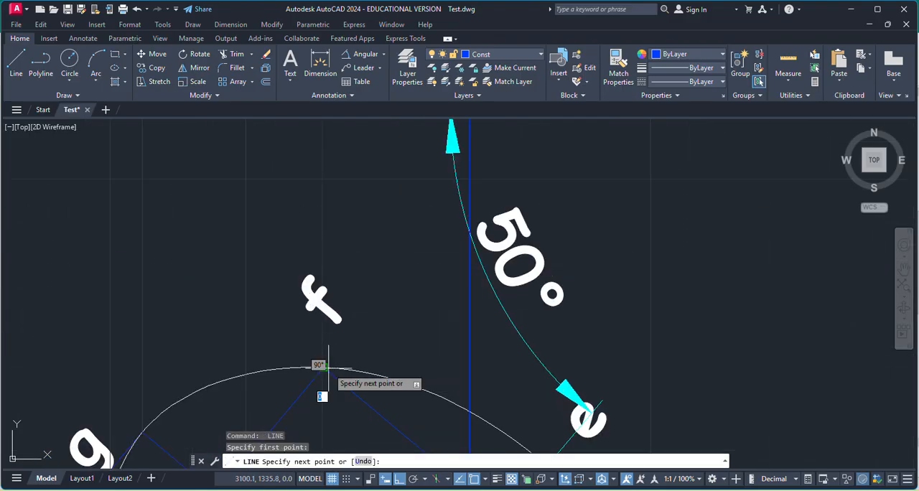
scroll(383, 372, "down", 4)
scroll(378, 278, "down", 4)
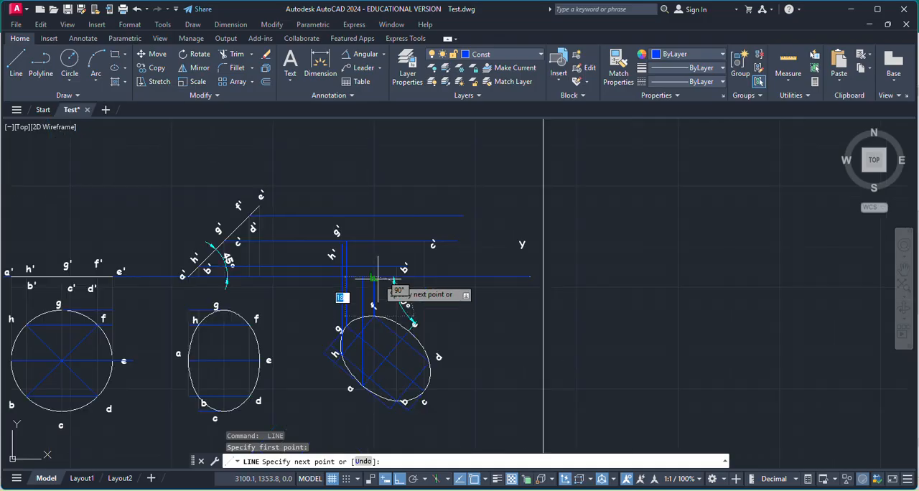
left_click(373, 216)
key("Return")
key("Return")
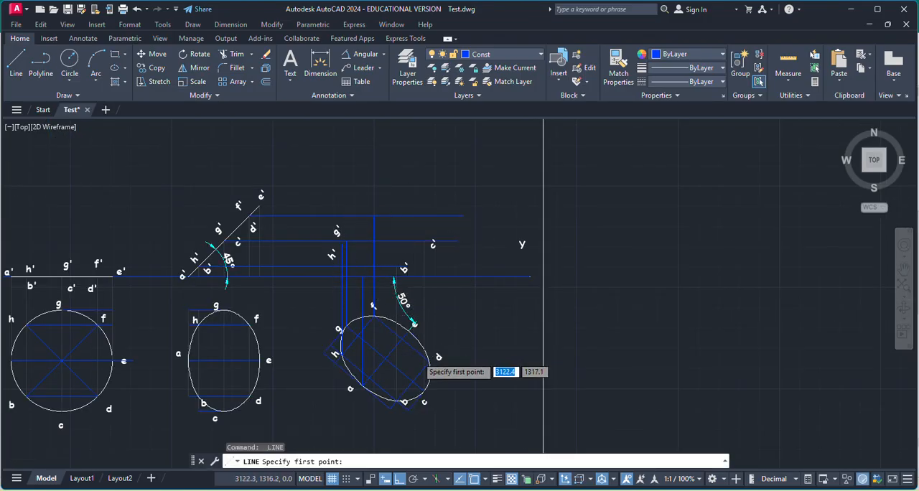
Draw a vertical projector from point d of the rotated ellipse up to the horizontal projector through f' and d'.
scroll(464, 352, "up", 6)
left_click(481, 414)
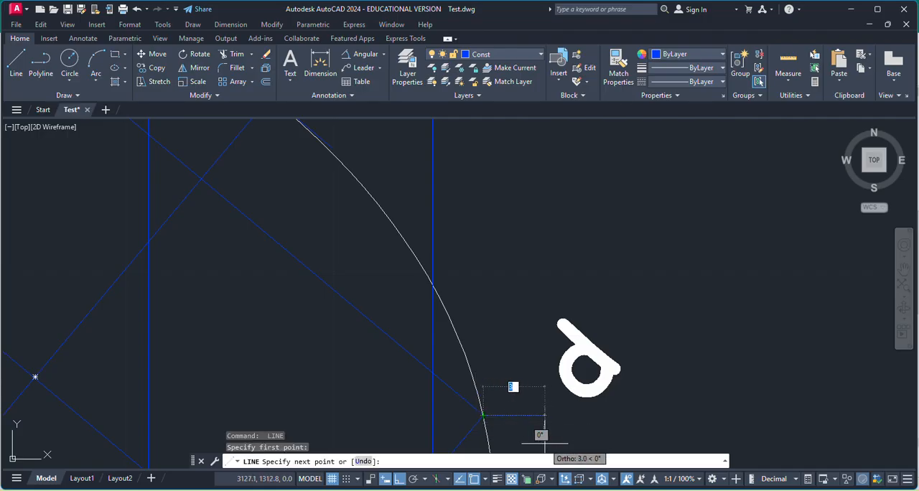
scroll(544, 443, "down", 6)
scroll(556, 250, "up", 6)
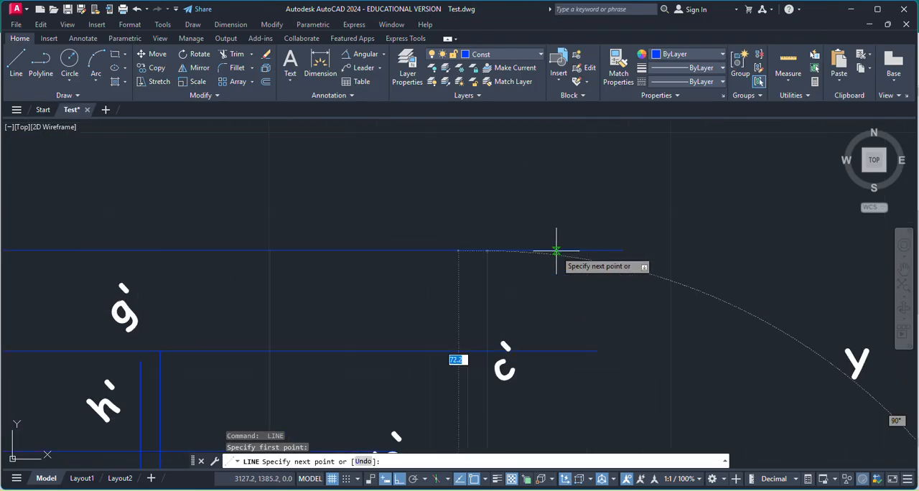
left_click(487, 252)
key("Return")
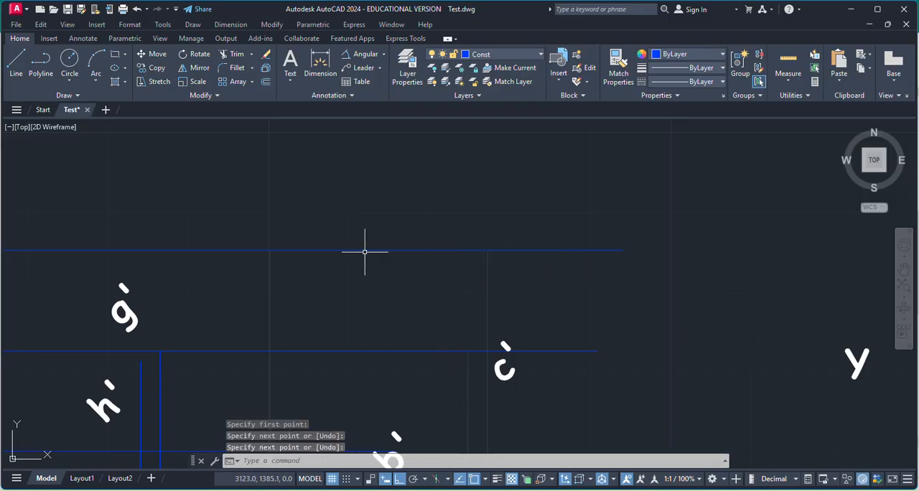
Copy the f' label from the inclined front view to above the top end of the projector from f.
scroll(437, 250, "down", 3)
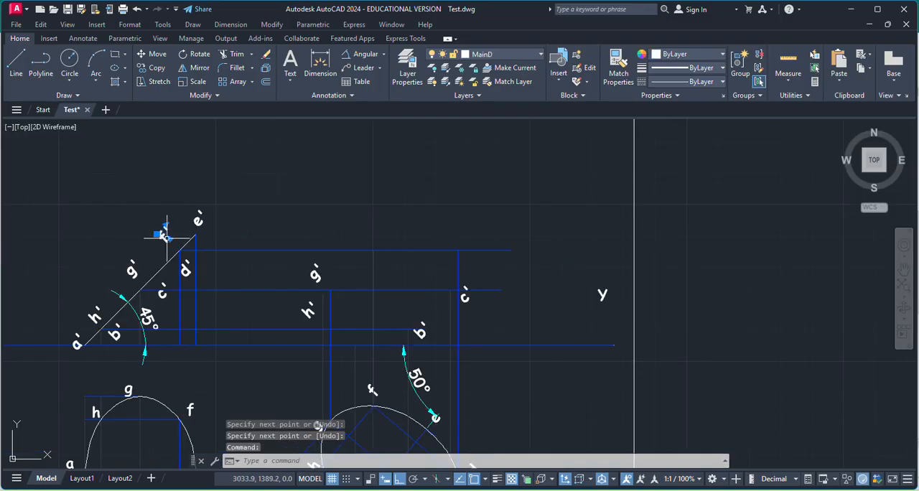
key("ctrl+c")
key("ctrl+v")
left_click(359, 231)
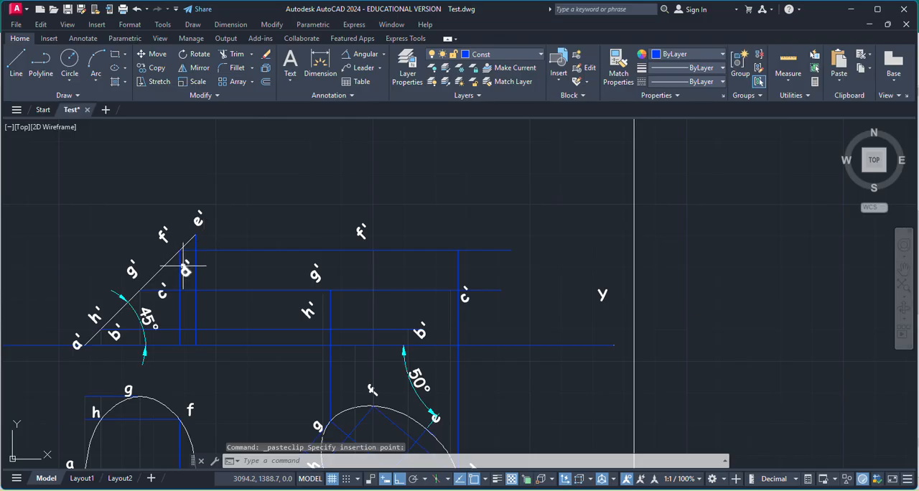
Copy the d' label from the inclined front view to beside the top end of the projector from d.
left_click(185, 267)
key("ctrl+c")
key("ctrl+v")
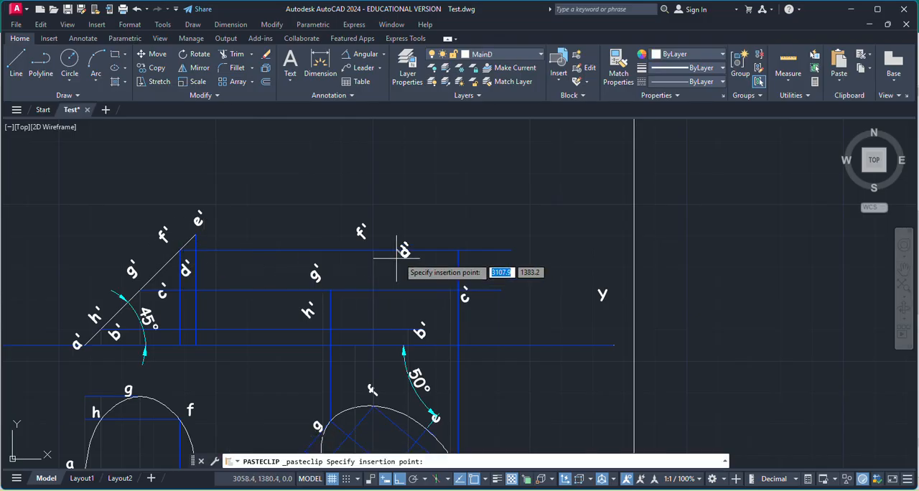
left_click(477, 237)
Draw a horizontal projector from the e' end of the 45° line across the space above the rotated ellipse.
left_click(17, 59)
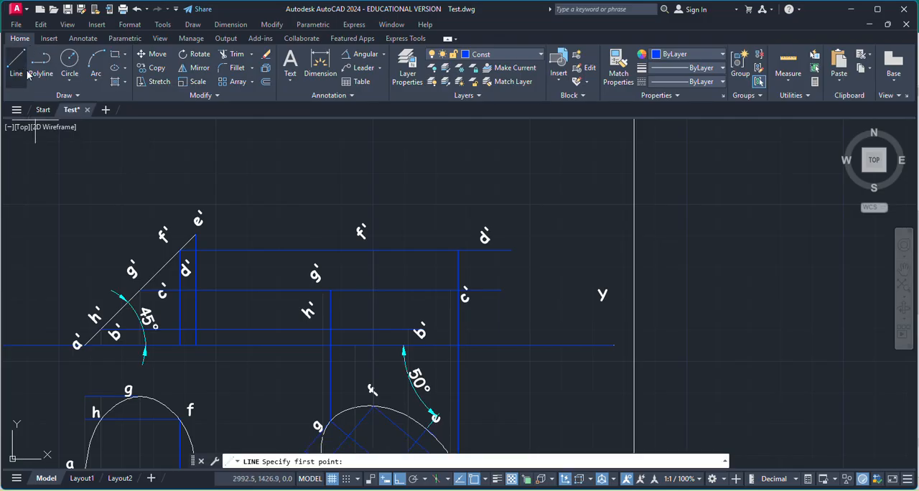
scroll(177, 227, "up", 6)
left_click(254, 260)
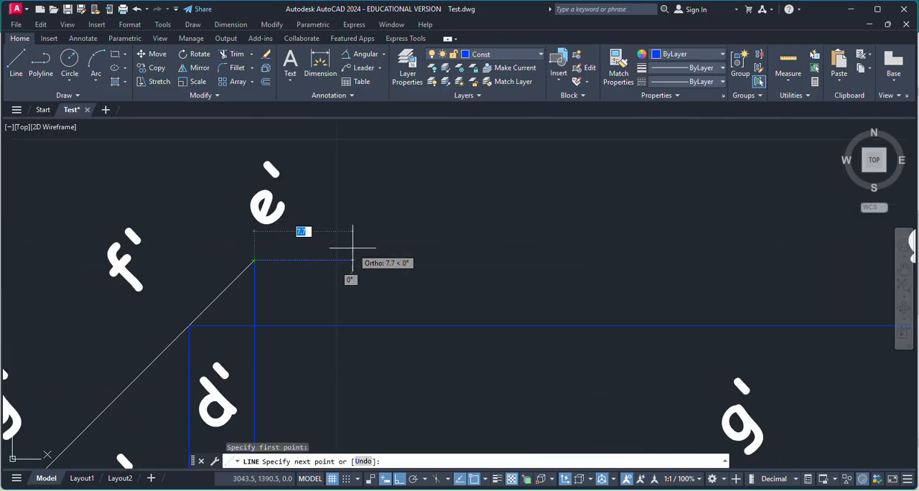
scroll(359, 247, "down", 6)
left_click(651, 237)
key("Return")
key("Return")
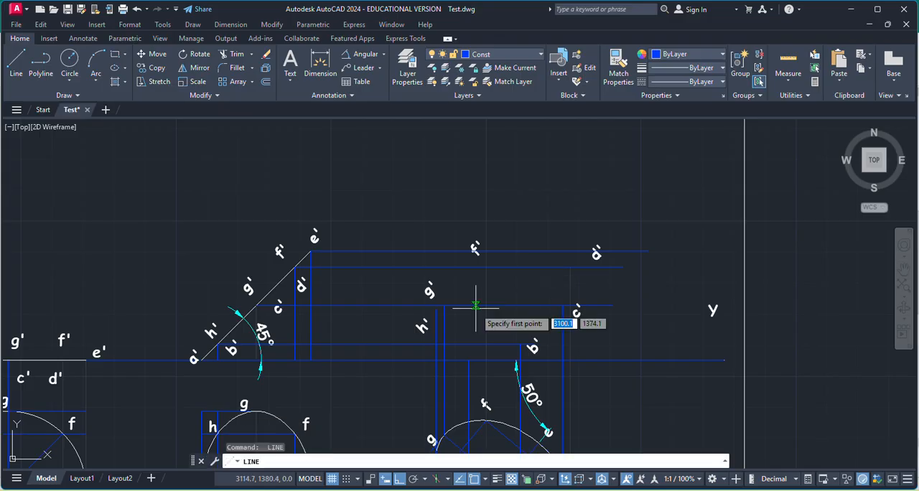
Draw a vertical projector from point e of the rotated ellipse up to the horizontal projector through e'.
scroll(511, 368, "down", 4)
scroll(529, 420, "up", 7)
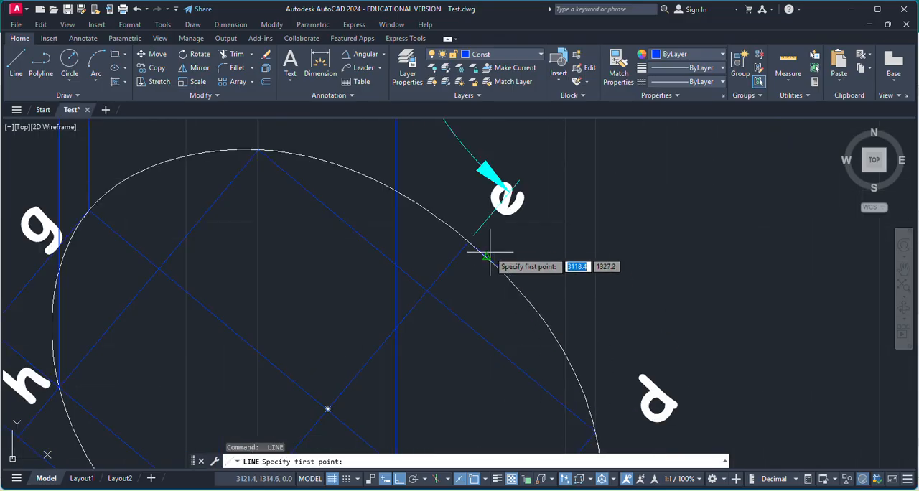
left_click(467, 243)
scroll(526, 302, "down", 6)
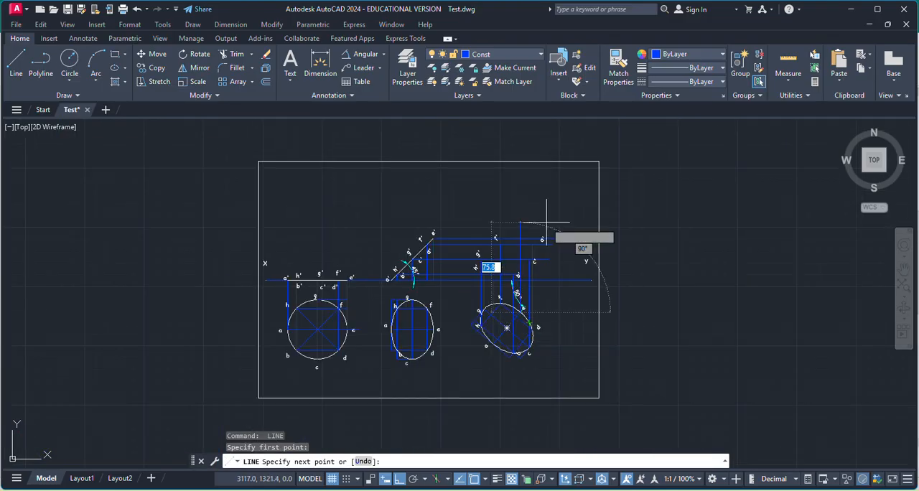
scroll(539, 229, "up", 5)
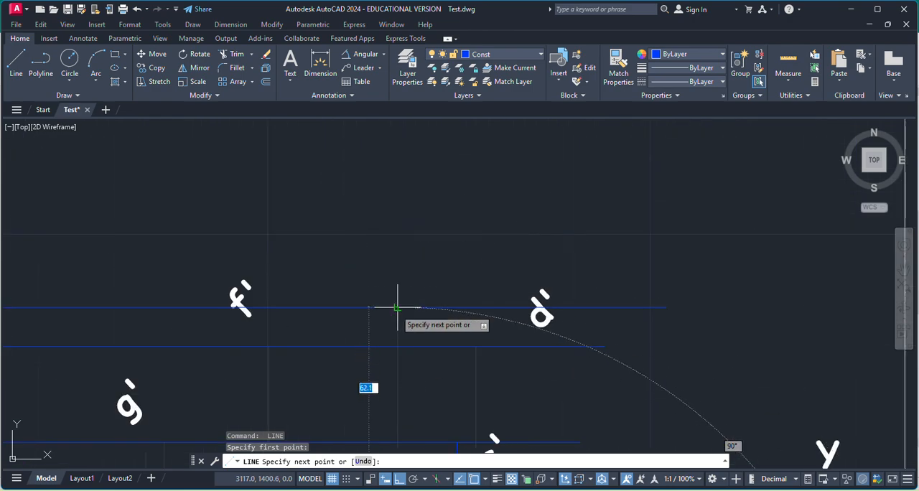
key("Escape")
Copy the e' label from the inclined front view to just above the top end of the projector from e.
scroll(446, 277, "down", 4)
left_click(216, 272)
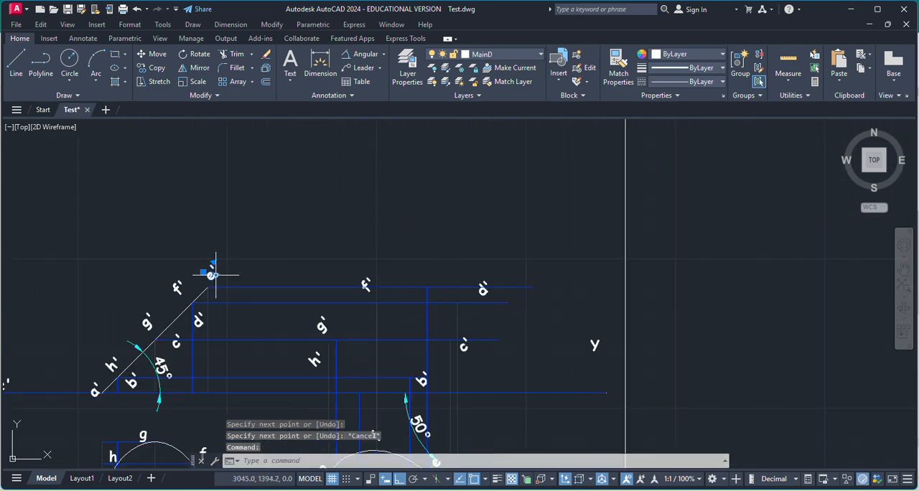
key("ctrl+c")
key("ctrl+v")
scroll(405, 269, "up", 3)
left_click(473, 327)
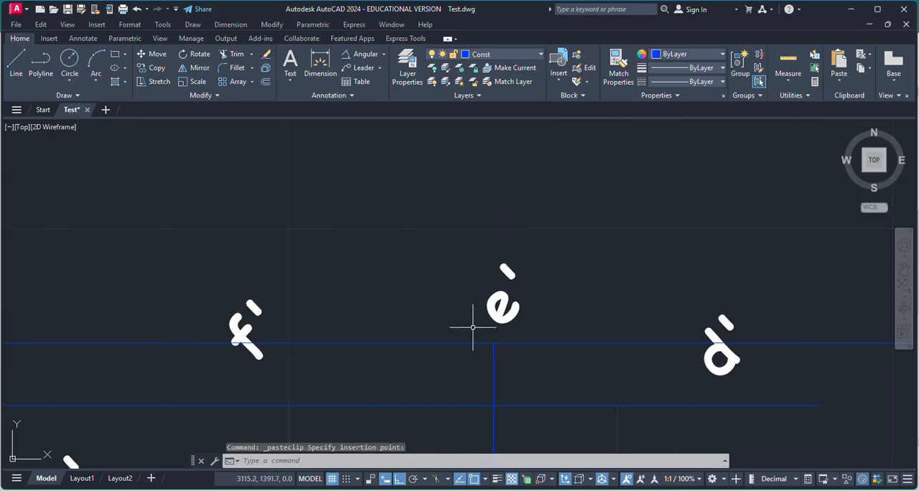
Make MainD the current layer in the layer properties.
scroll(395, 202, "down", 1)
left_click(406, 75)
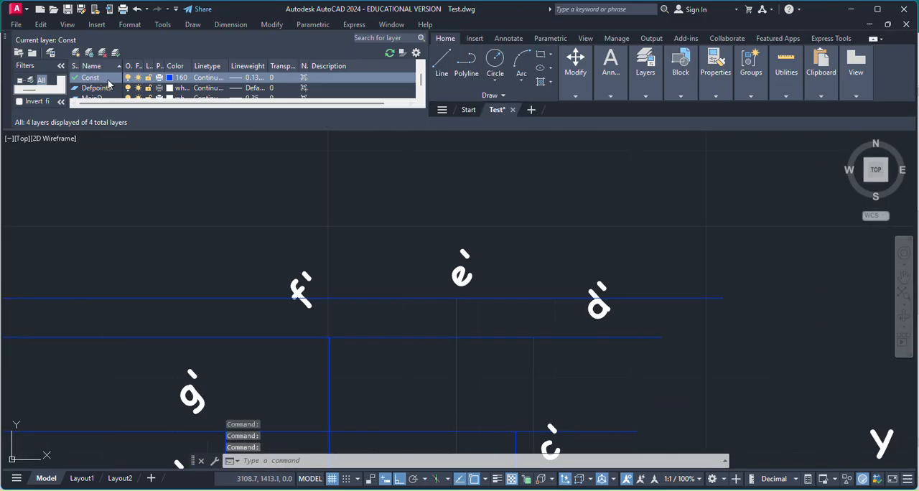
scroll(101, 91, "down", 1)
left_click(91, 88)
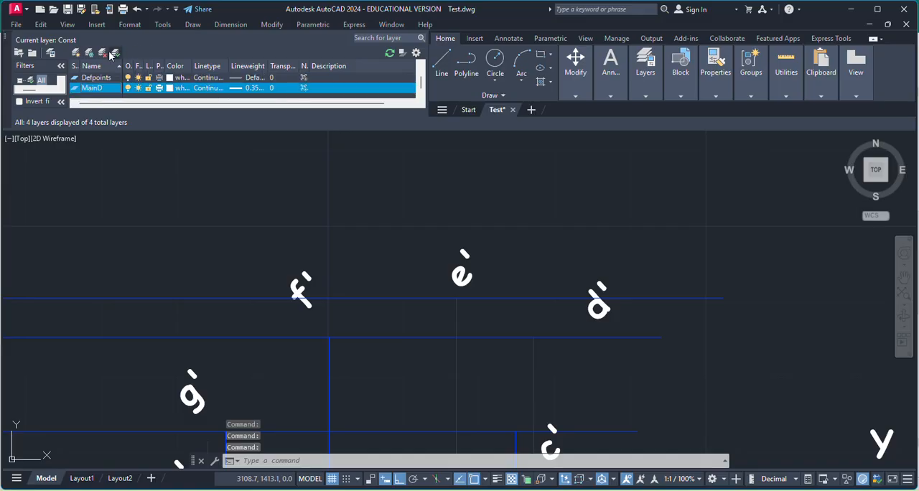
left_click(7, 36)
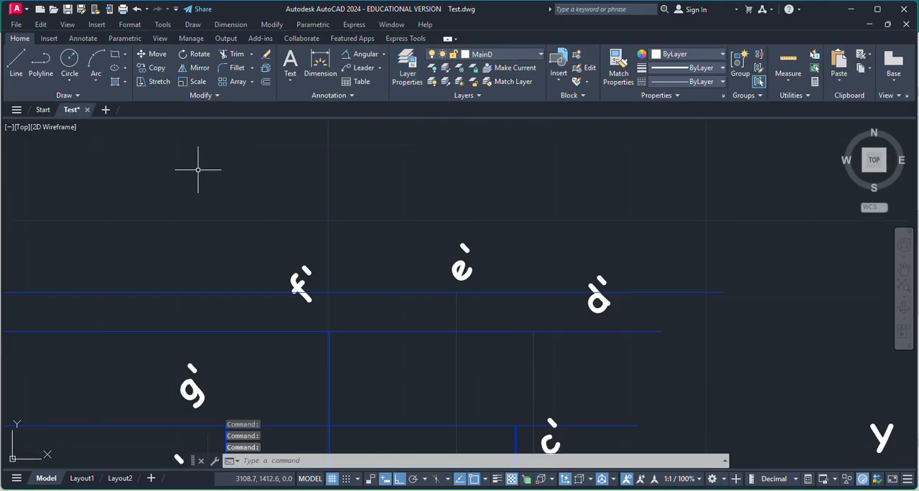
left_click(62, 95)
left_click(12, 111)
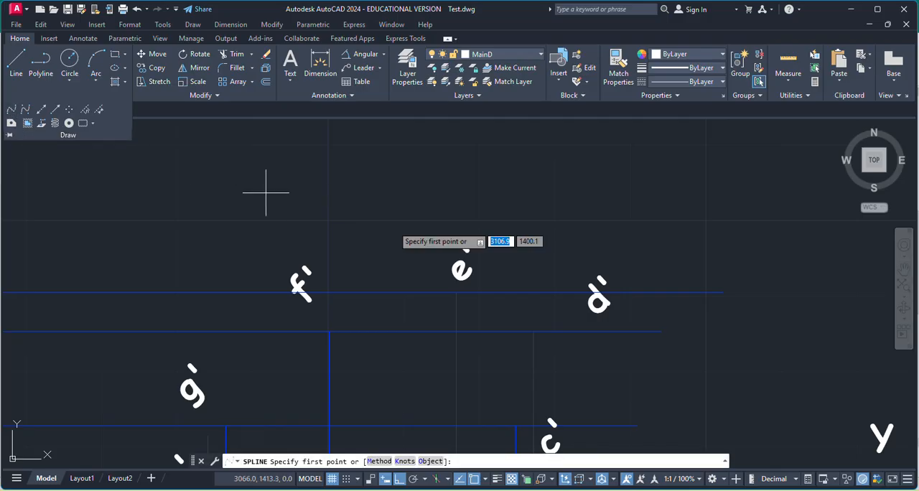
scroll(502, 263, "down", 5)
scroll(497, 334, "up", 5)
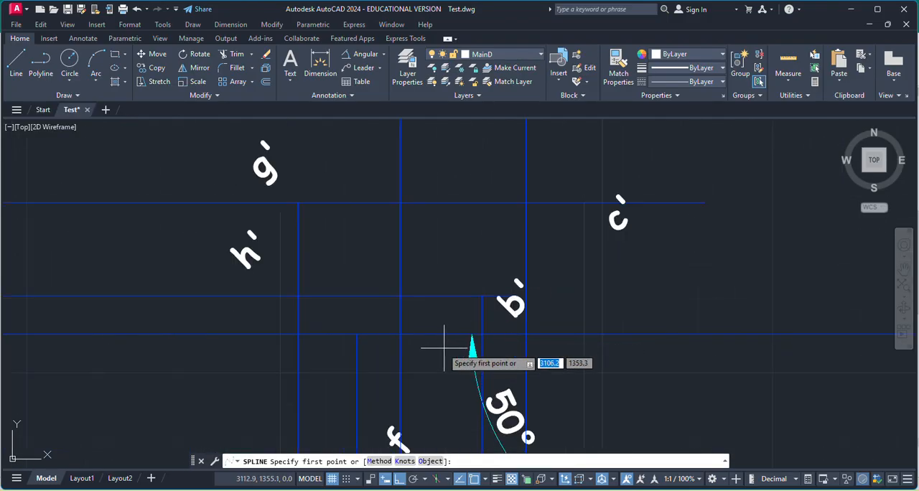
scroll(432, 345, "down", 3)
key("Escape")
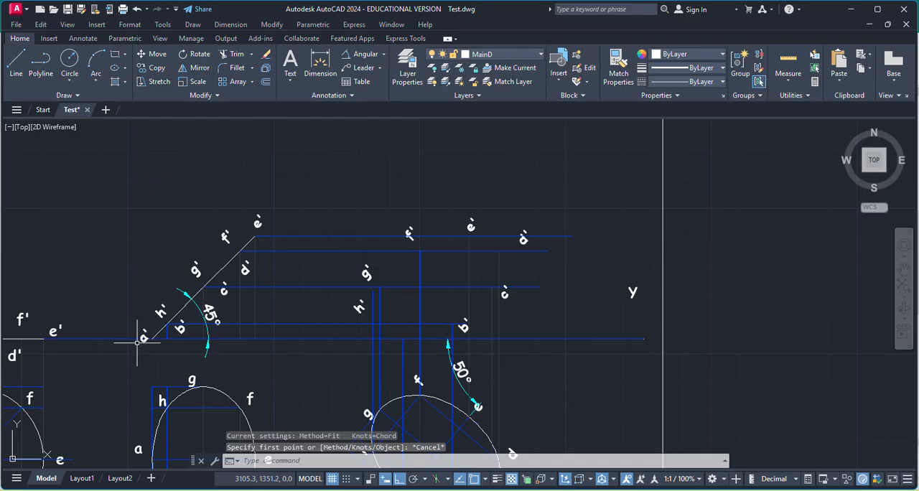
Paste a copy of the a' label just below the XY line, beside the vertical projector from a of the rotated ellipse.
key("ctrl+v")
scroll(390, 359, "up", 6)
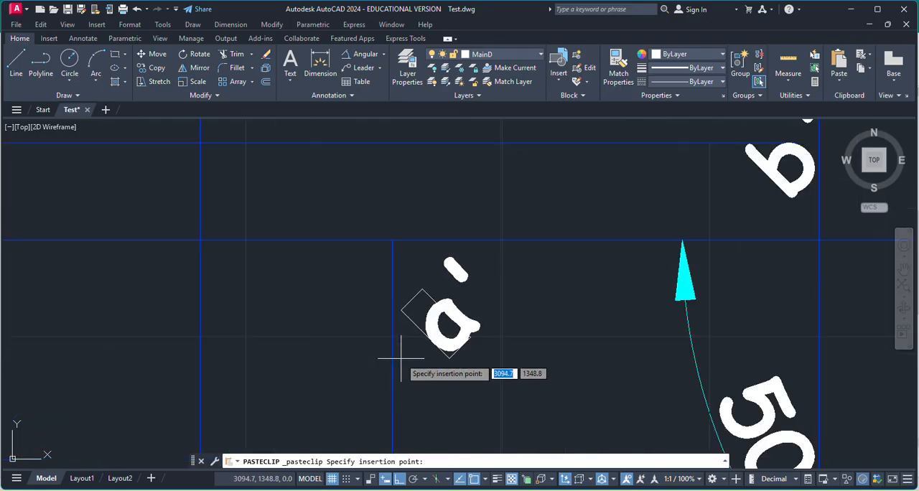
scroll(492, 363, "down", 1)
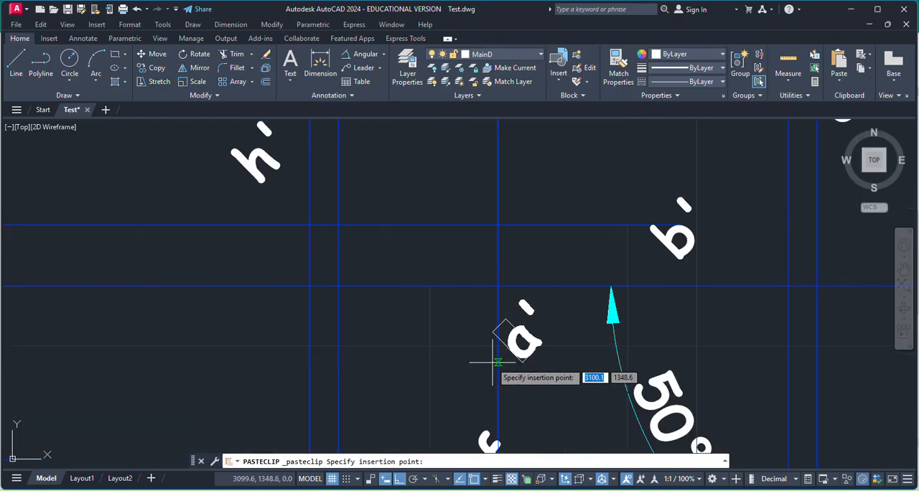
left_click(364, 352)
scroll(442, 310, "down", 2)
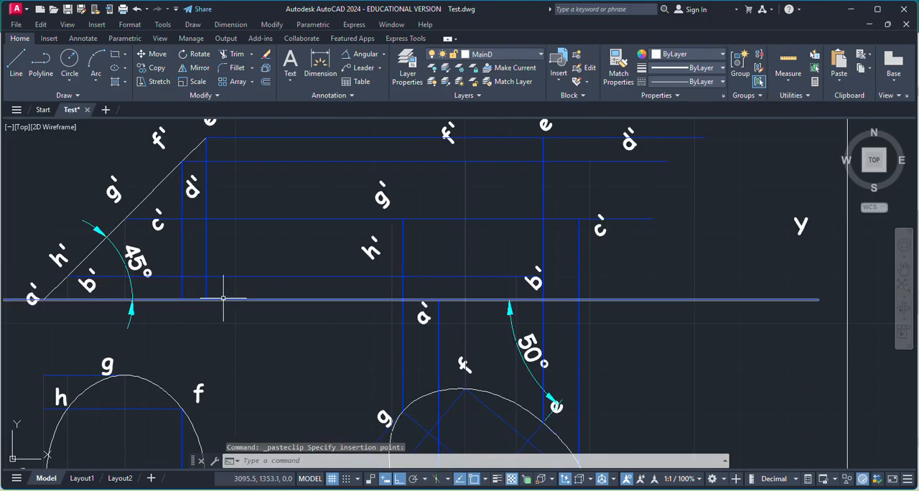
Start a fit-point spline at a' on the XY line and pass it through the b', c' and d' projector intersections.
scroll(436, 371, "down", 4)
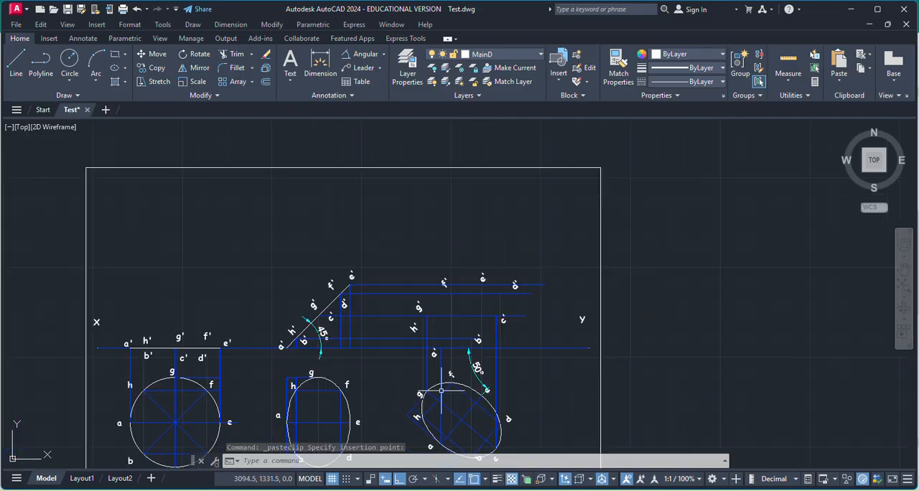
scroll(451, 434, "down", 2)
scroll(441, 431, "up", 10)
scroll(455, 384, "down", 9)
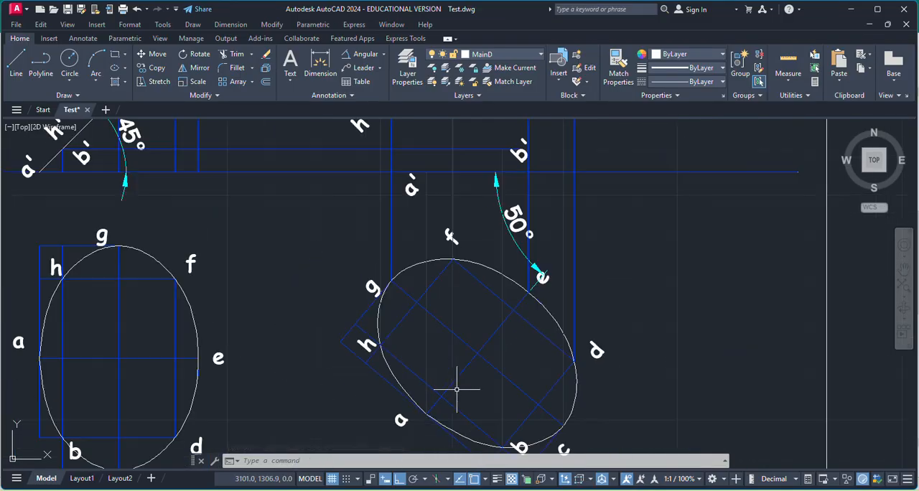
scroll(474, 244, "up", 4)
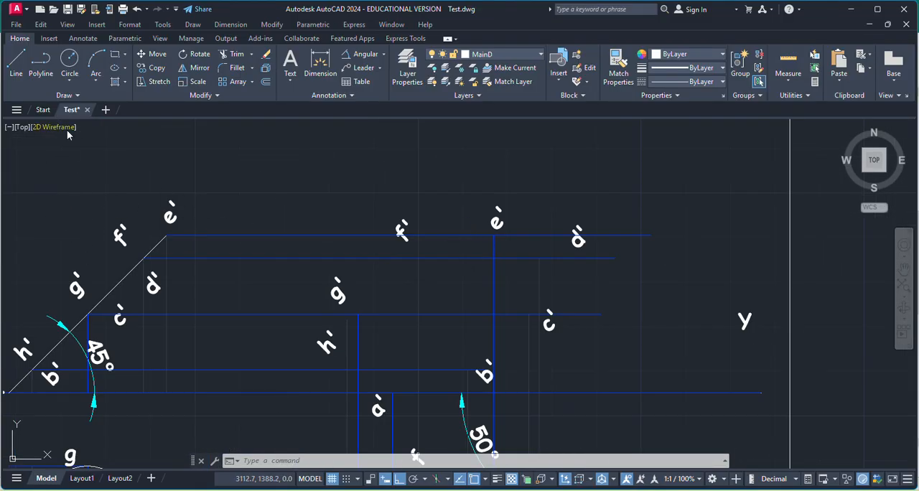
left_click(77, 95)
left_click(18, 112)
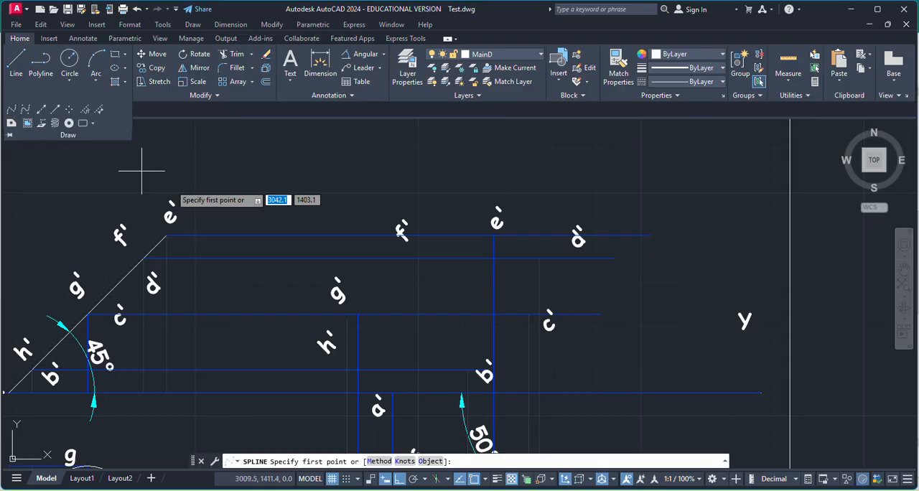
scroll(413, 388, "up", 6)
left_click(361, 353)
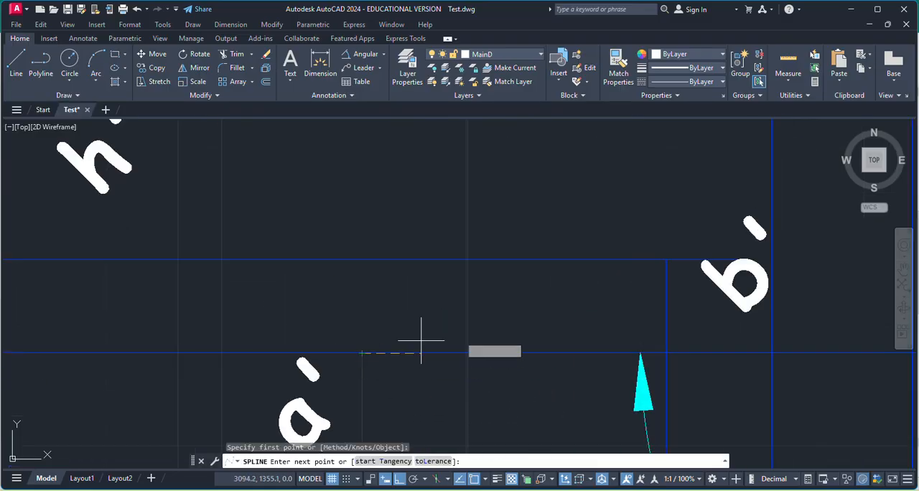
left_click(666, 259)
scroll(589, 334, "down", 3)
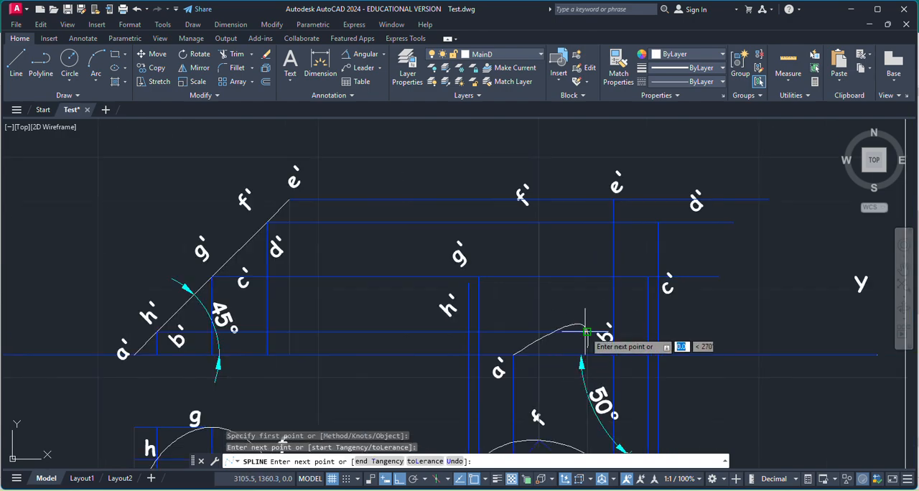
scroll(649, 262, "up", 5)
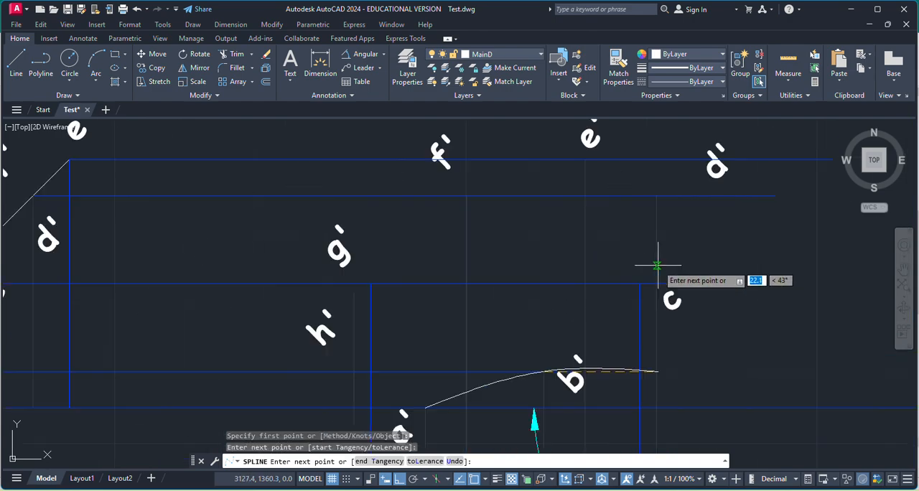
left_click(626, 294)
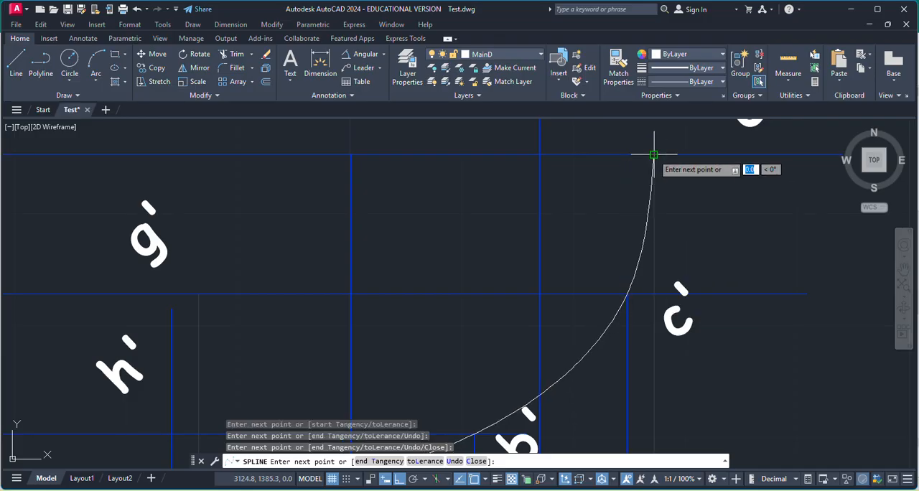
Continue the spline through the e', f' and g' projector intersections.
scroll(636, 294, "down", 3)
scroll(592, 215, "up", 7)
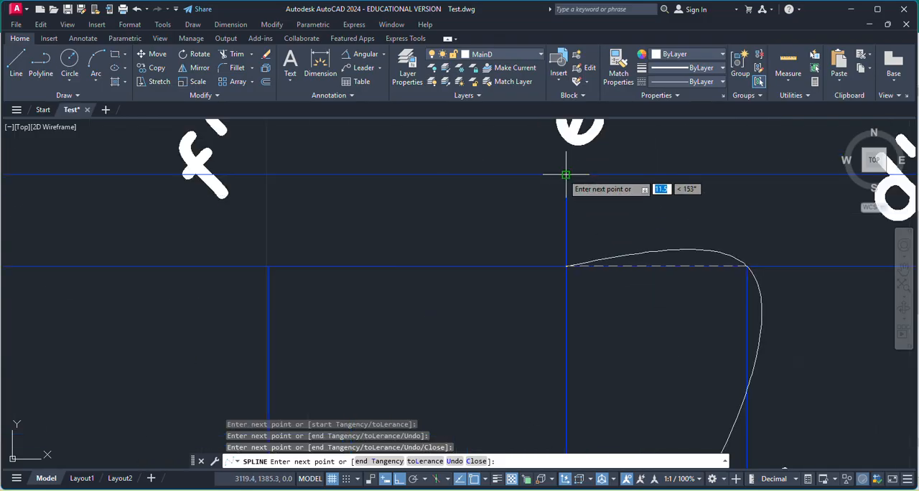
left_click(565, 174)
scroll(423, 229, "down", 2)
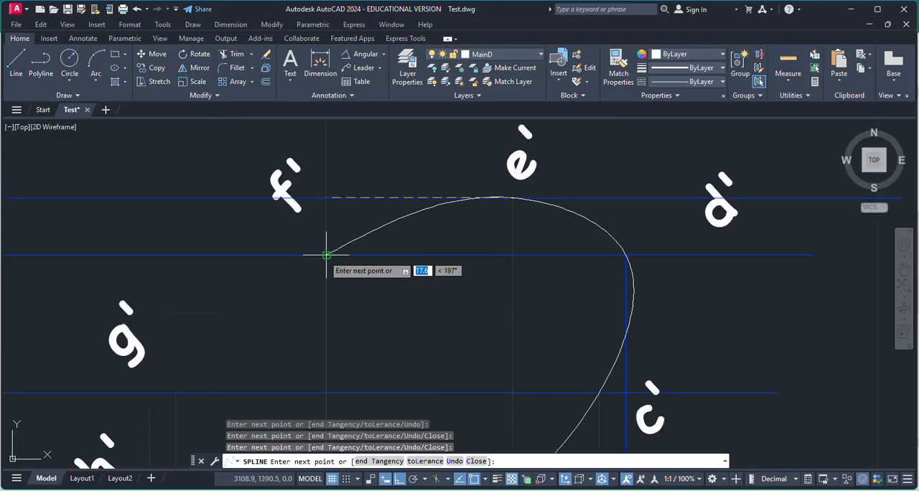
left_click(327, 255)
scroll(199, 324, "down", 3)
scroll(198, 330, "up", 5)
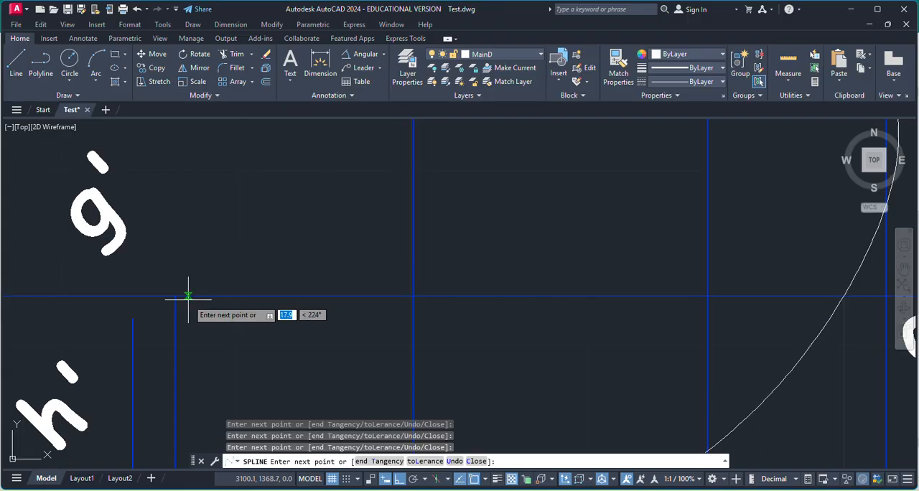
left_click(176, 295)
Extend the spline from g' to the h' point, where the projector from h meets the lowest horizontal projector above XY.
scroll(226, 337, "down", 3)
scroll(215, 359, "up", 3)
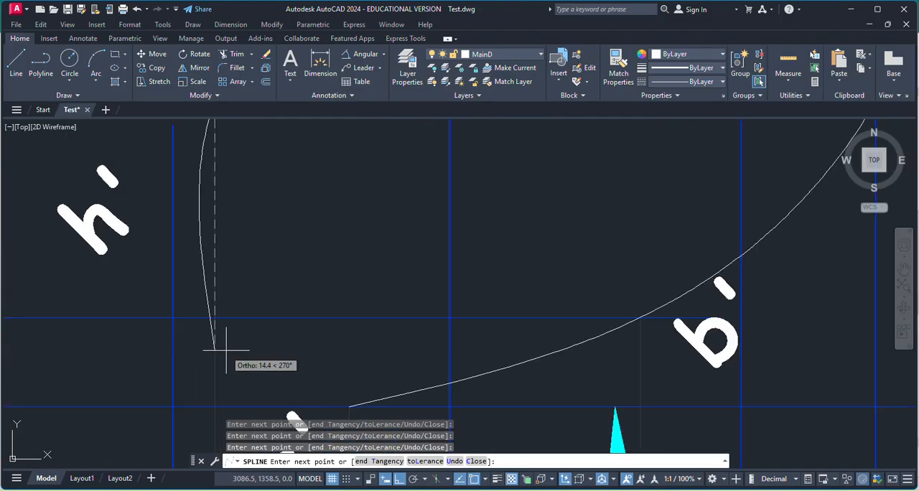
scroll(304, 317, "down", 3)
scroll(297, 339, "up", 3)
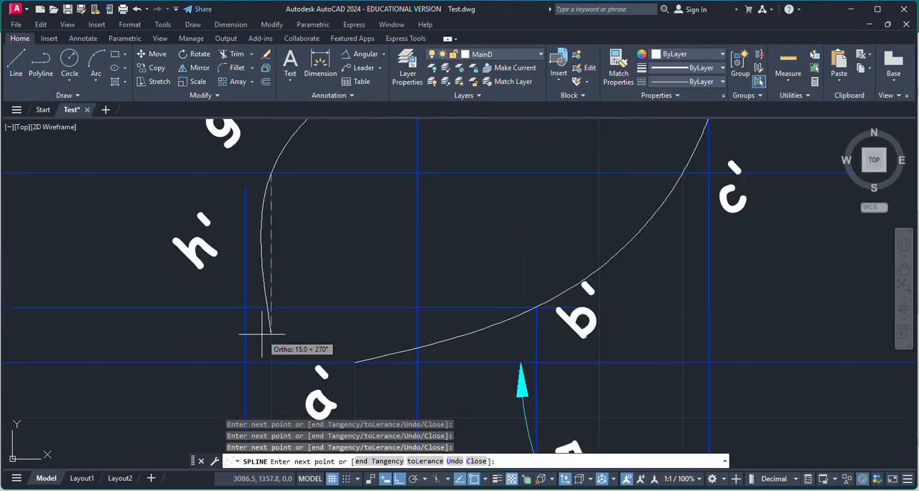
scroll(371, 297, "down", 4)
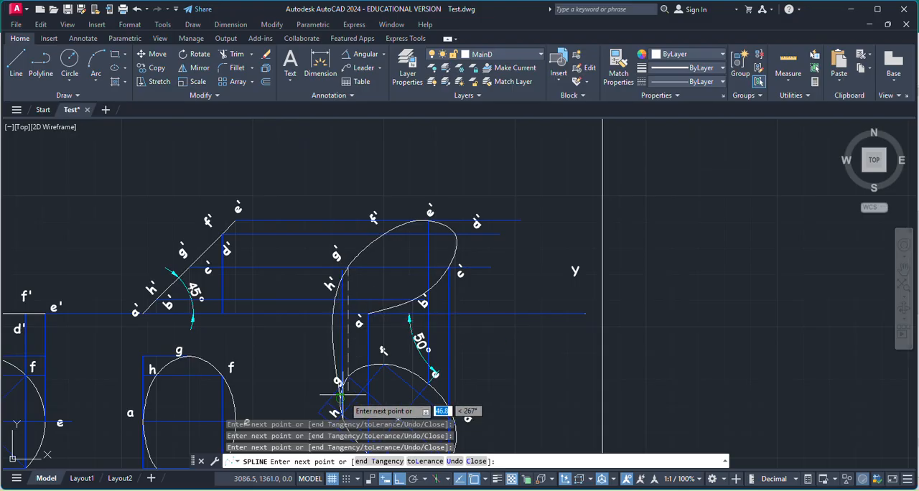
scroll(343, 392, "up", 6)
scroll(359, 377, "down", 2)
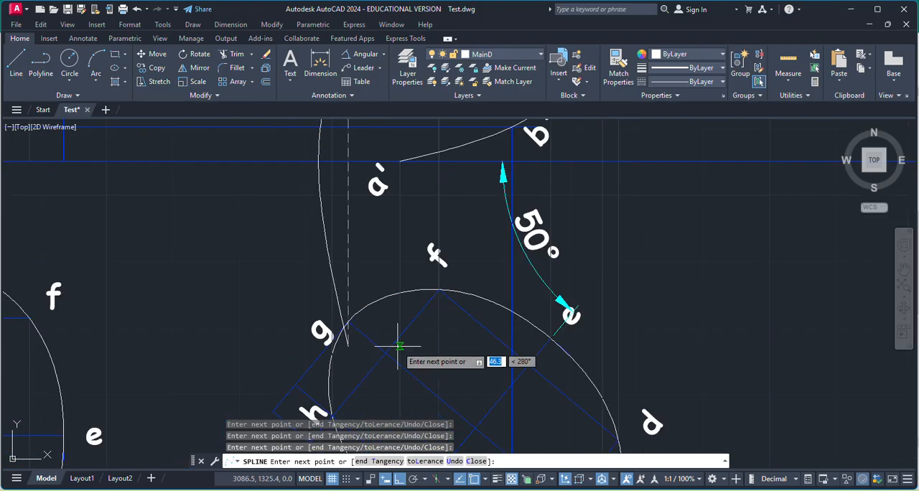
scroll(398, 346, "down", 4)
scroll(359, 201, "up", 6)
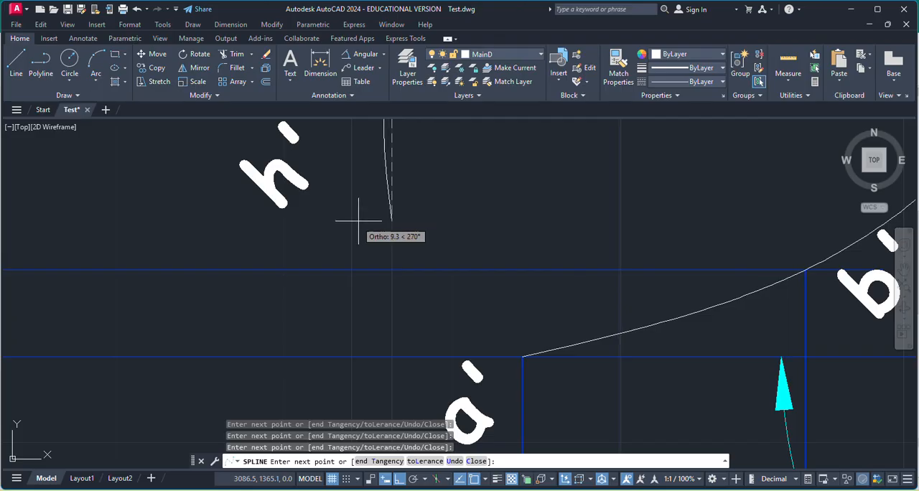
scroll(413, 310, "up", 5)
scroll(439, 315, "down", 2)
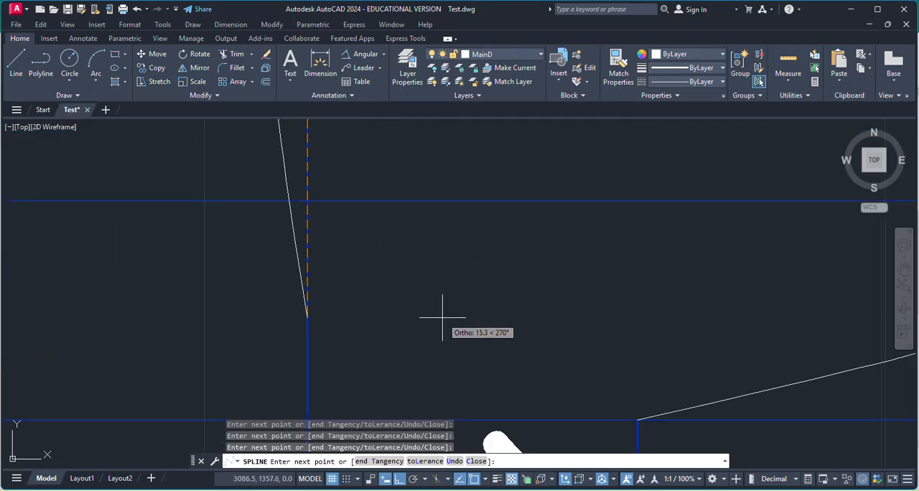
scroll(438, 313, "down", 5)
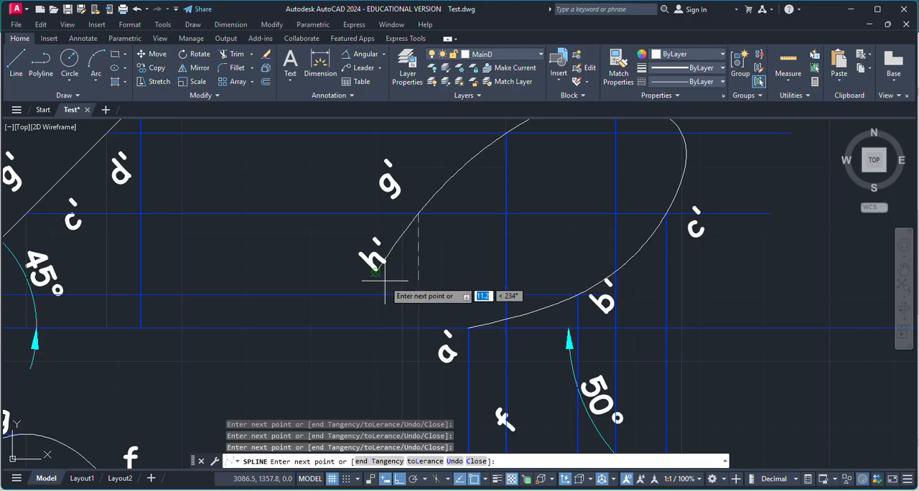
scroll(423, 308, "down", 3)
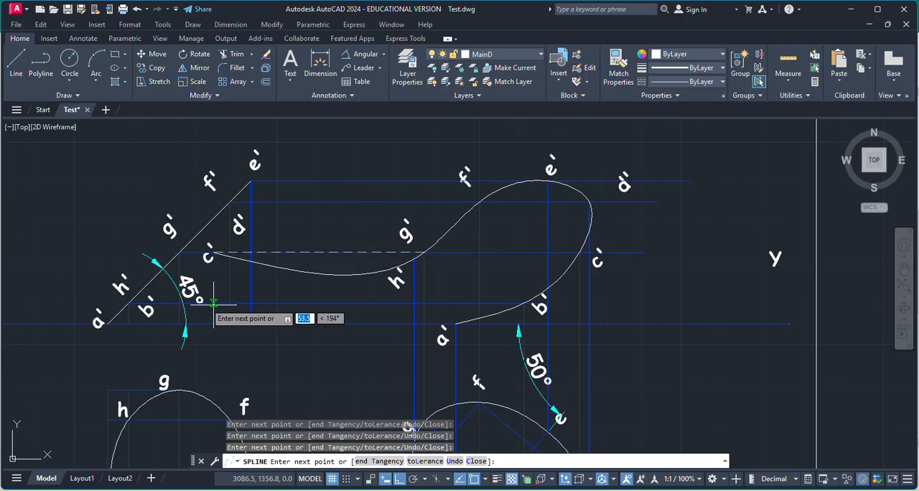
scroll(439, 317, "down", 3)
scroll(441, 380, "up", 6)
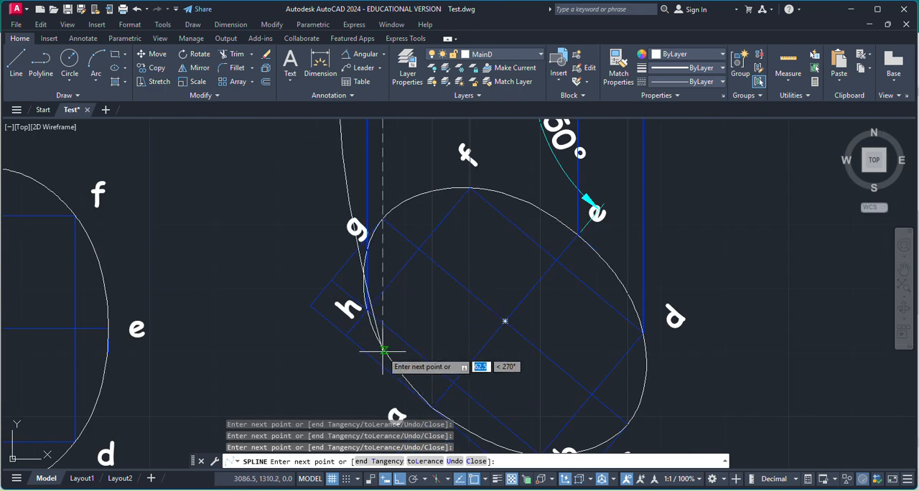
scroll(369, 309, "down", 4)
scroll(369, 180, "up", 3)
scroll(349, 262, "up", 3)
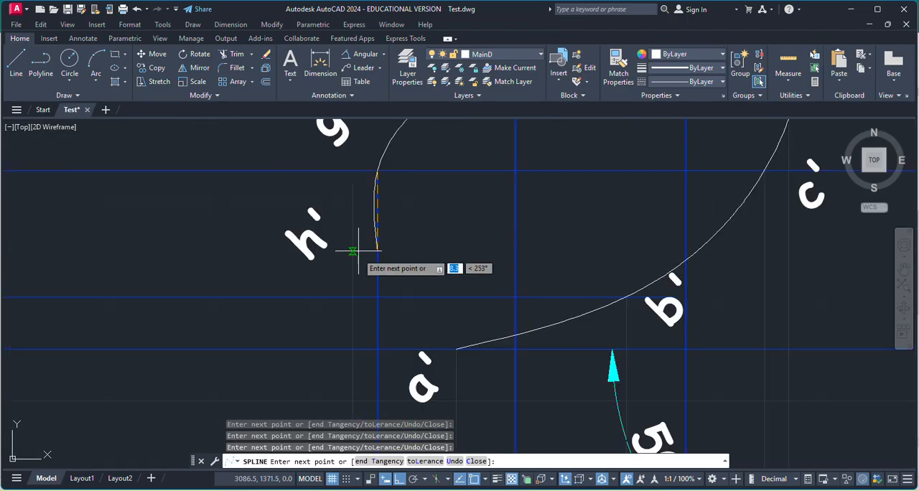
left_click(351, 297)
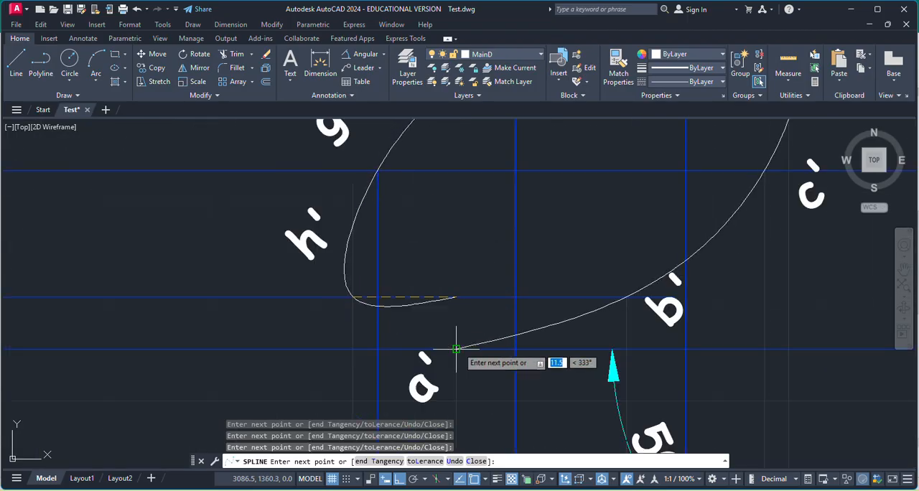
Bring the spline back to its starting point a' on the XY line and finish the elliptical final front view.
left_click(458, 348)
scroll(649, 316, "down", 2)
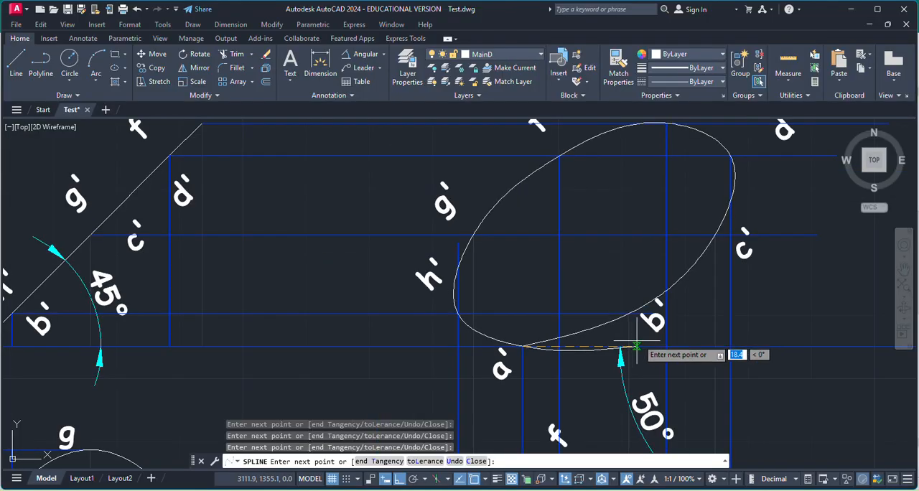
right_click(675, 242)
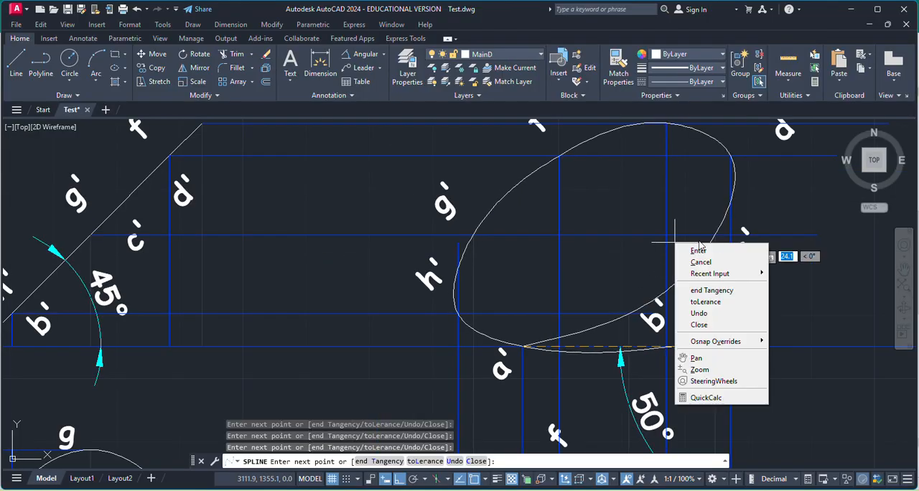
left_click(687, 249)
scroll(593, 280, "down", 4)
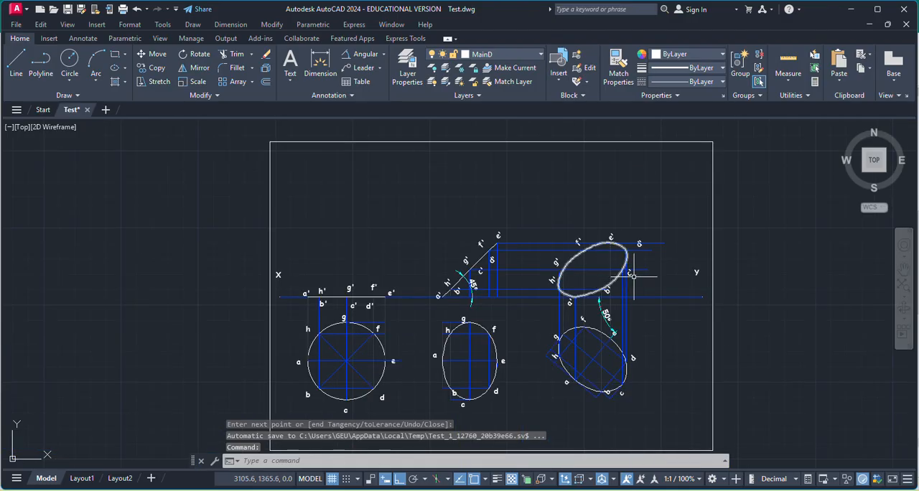
Erase the four horizontal projectors through the final front view, the vertical projector from b, and the g–c and a–e lines in the final top view.
scroll(629, 267, "up", 2)
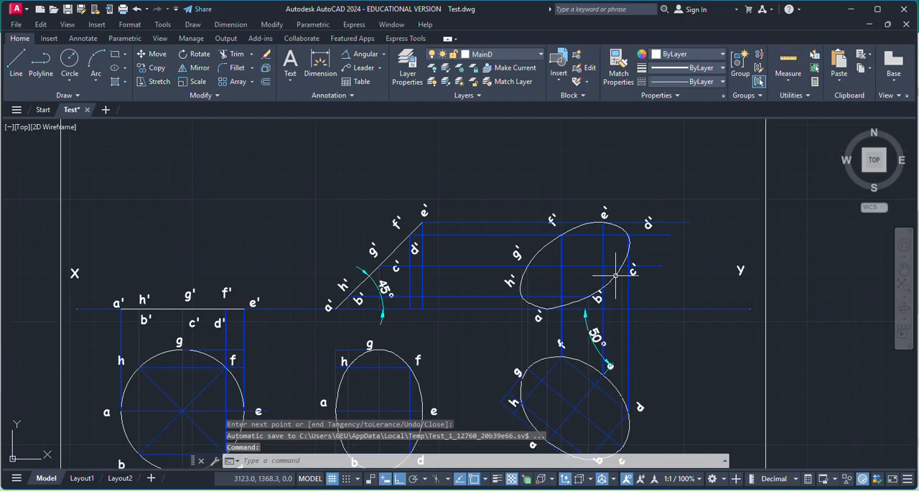
left_click(655, 264)
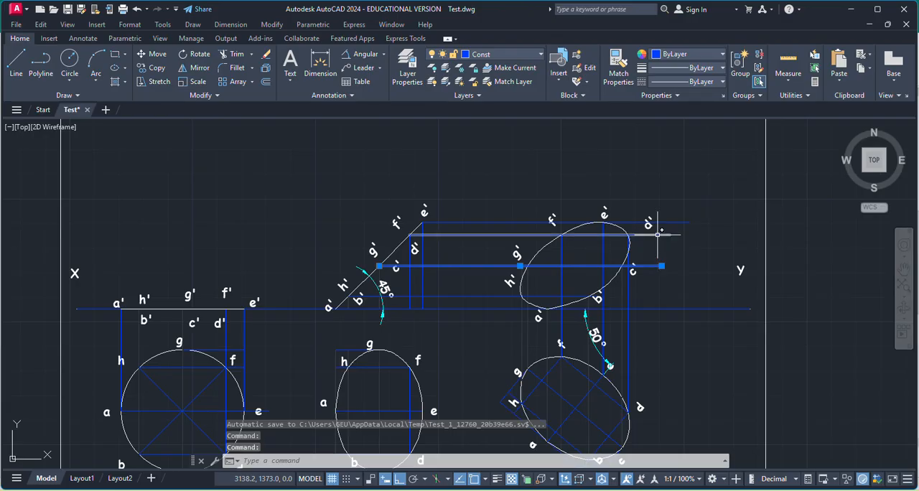
left_click(657, 234)
left_click(670, 222)
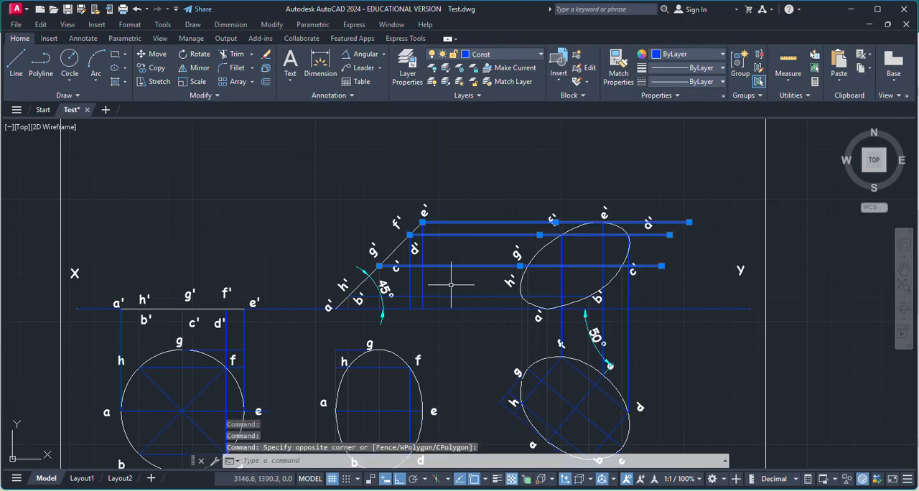
scroll(585, 309, "down", 1)
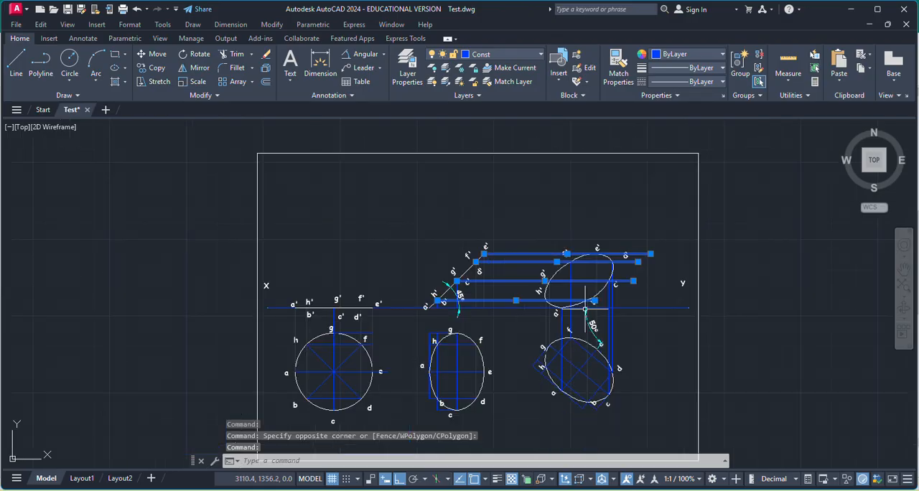
scroll(588, 392, "up", 2)
left_click(585, 355)
left_click(559, 334)
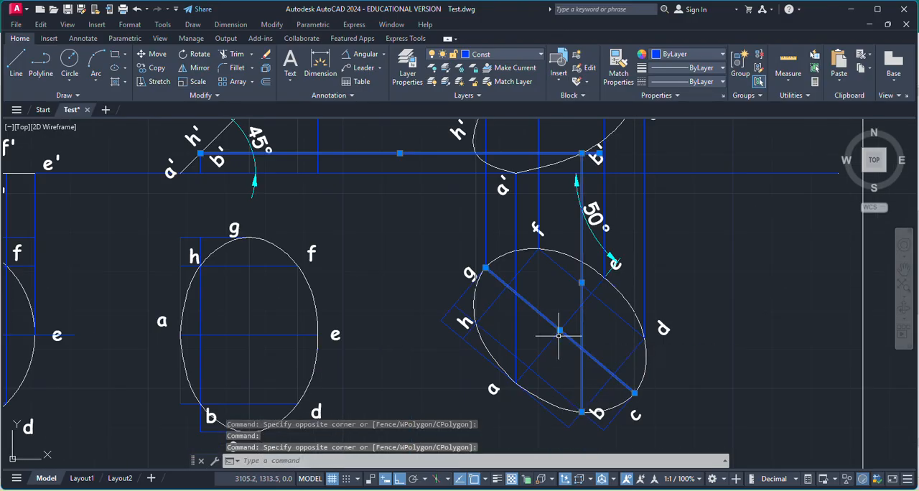
left_click(530, 348)
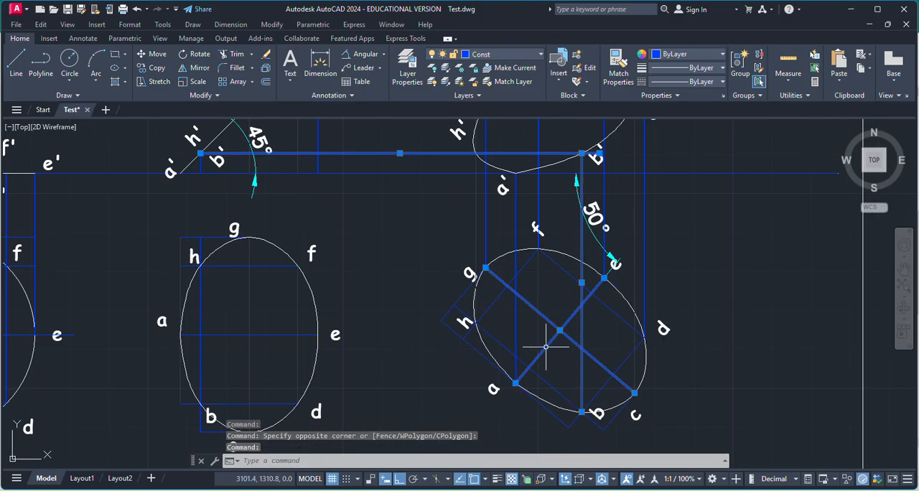
left_click(551, 344)
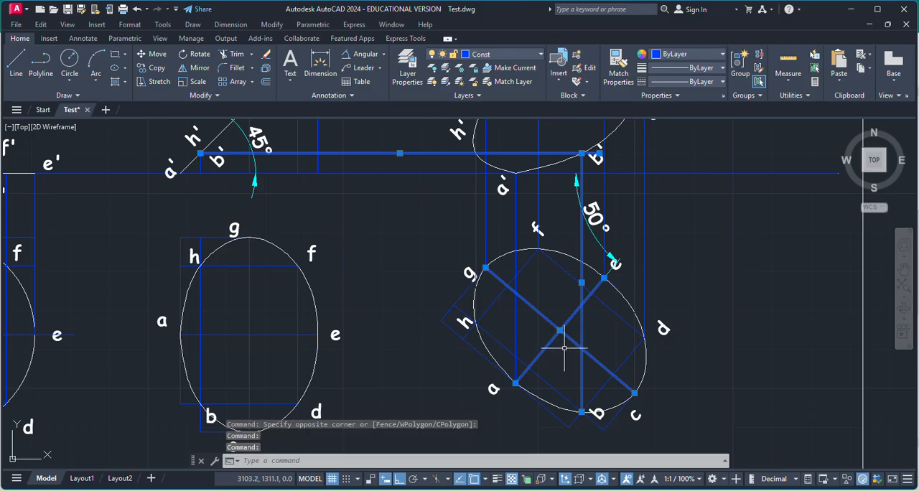
key("Delete")
Erase the chords joining h, b, d and f inside the tilted ellipse of the final top view.
left_click(531, 369)
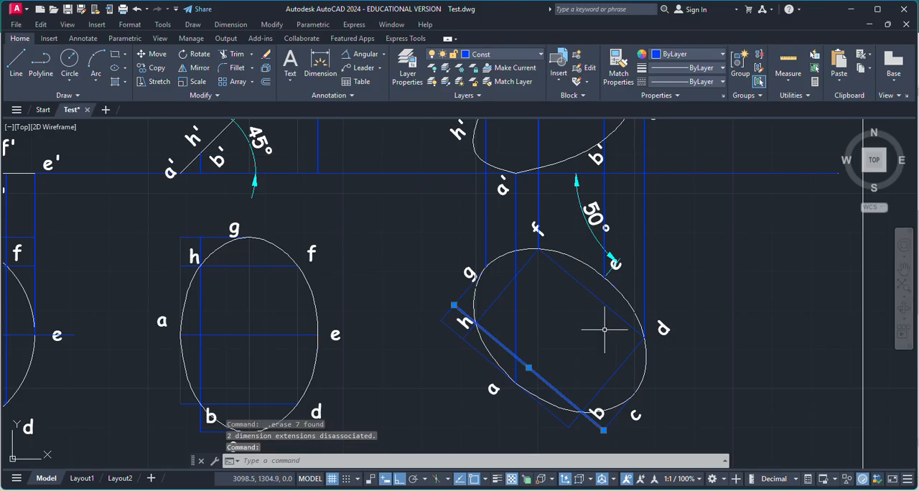
key("Delete")
left_click(516, 299)
key("Delete")
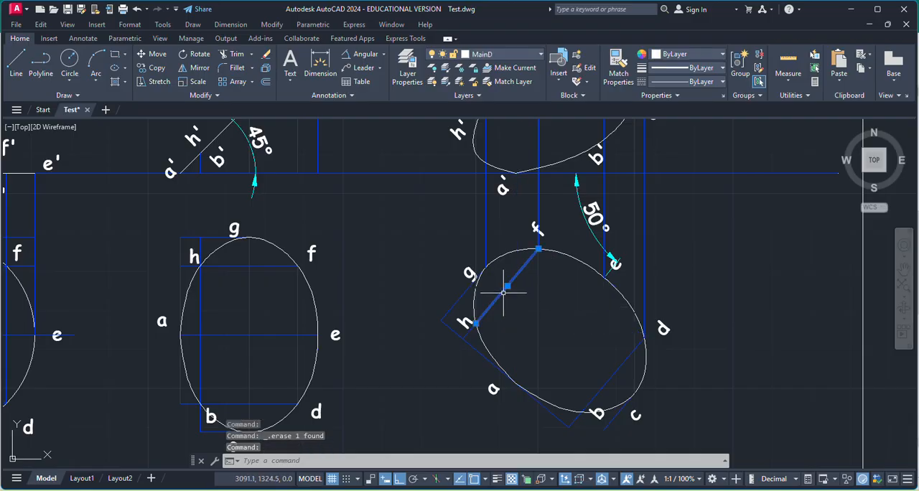
left_click(611, 375)
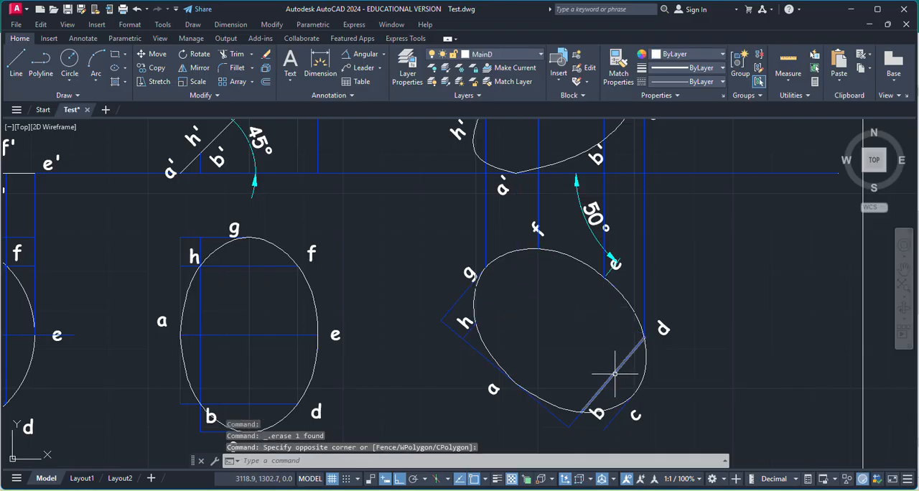
left_click(634, 371)
key("Delete")
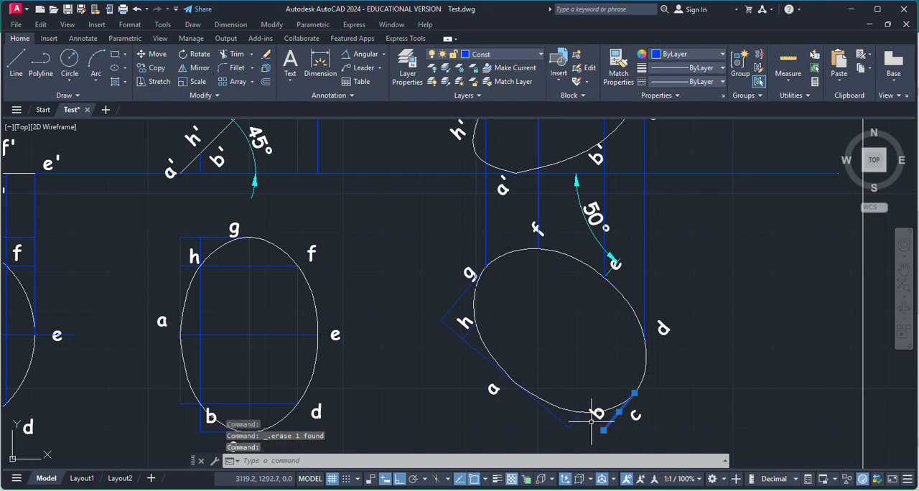
Erase the leftover construction lines outside the tilted ellipse near c, b, a and g.
left_click(592, 410)
key("Delete")
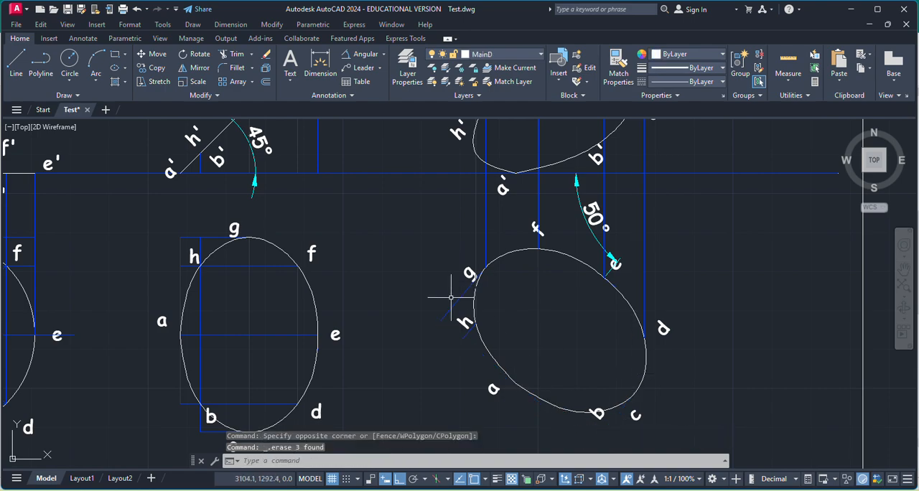
left_click(452, 296)
key("Delete")
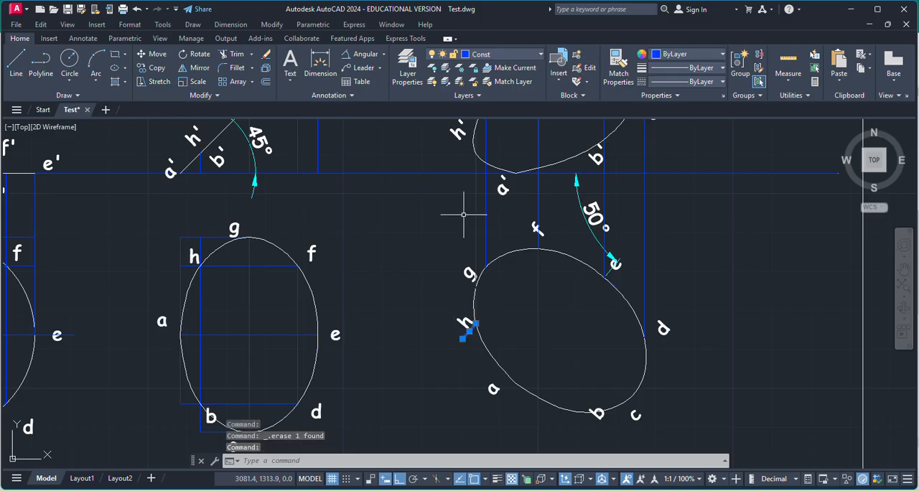
Erase the vertical projectors between the final top and front views, together with the short stub beside h.
left_click(475, 215)
left_click(494, 208)
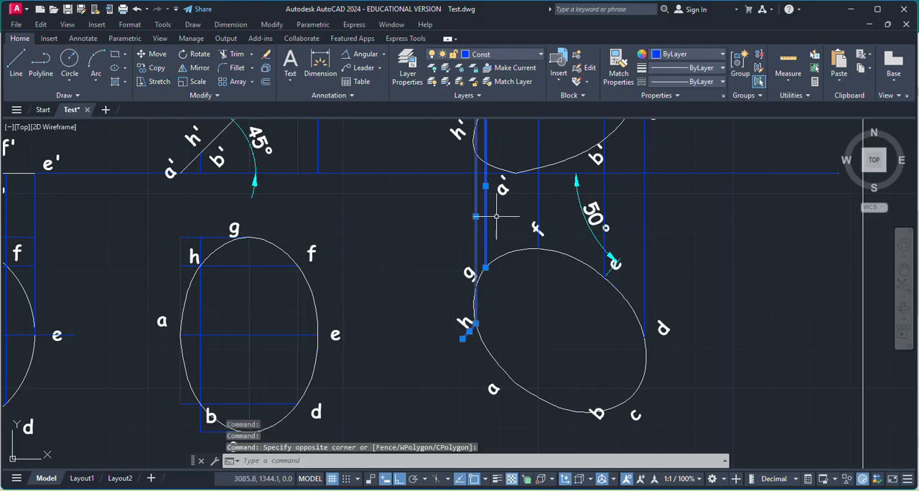
left_click(538, 206)
key("Delete")
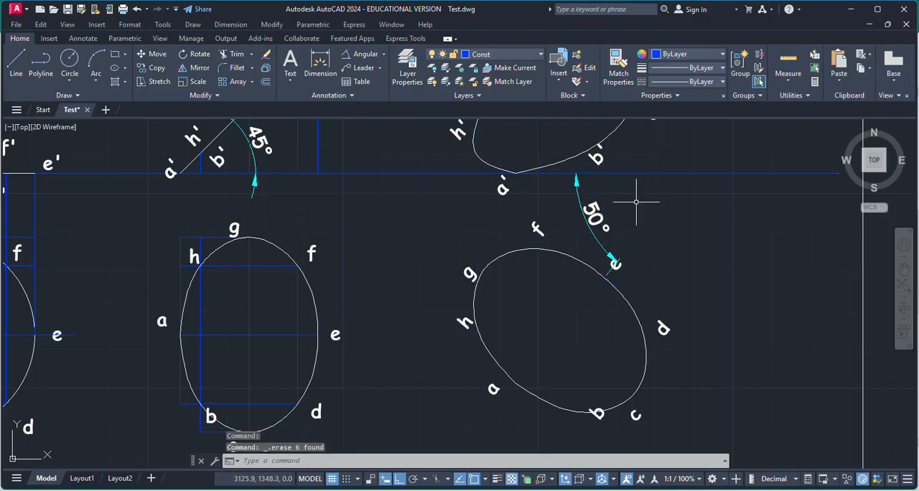
Erase the vertical and horizontal construction lines in and around the second top view's ellipse, keeping its a–e line.
scroll(646, 337, "down", 4)
scroll(474, 352, "up", 2)
scroll(474, 352, "up", 2)
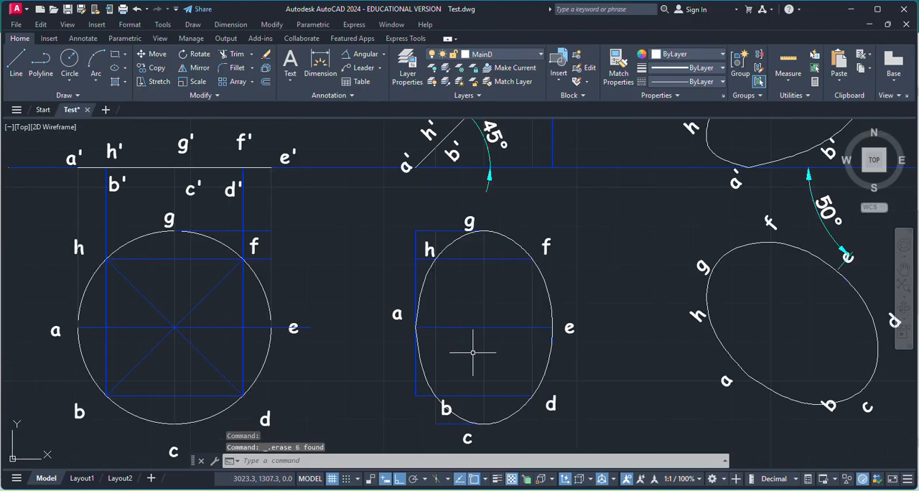
left_click(434, 310)
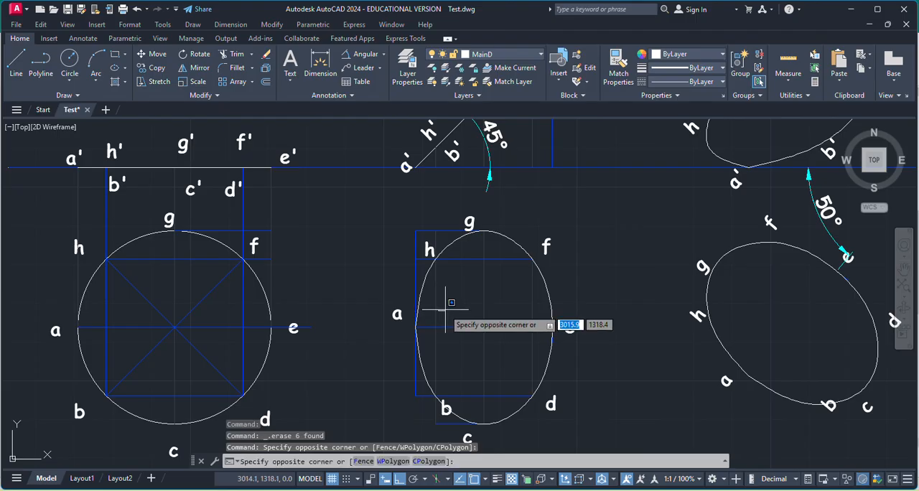
left_click(430, 312)
left_click(459, 328)
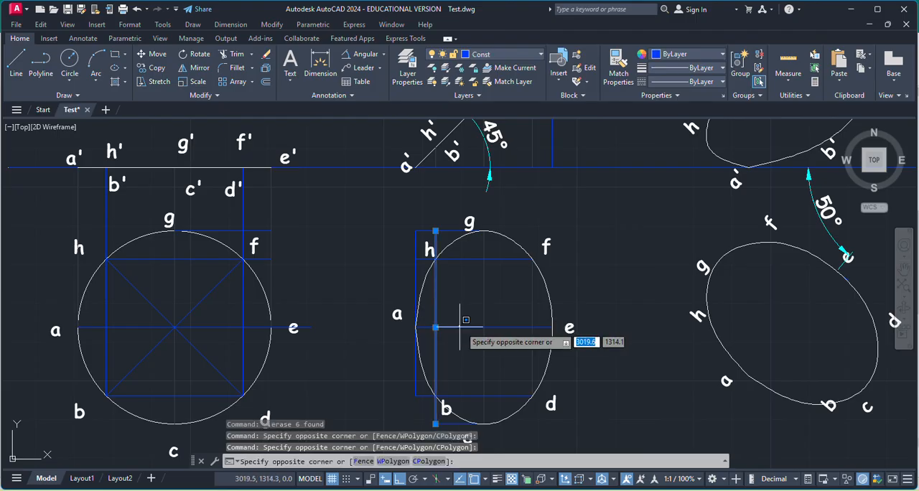
left_click(494, 299)
left_click(483, 301)
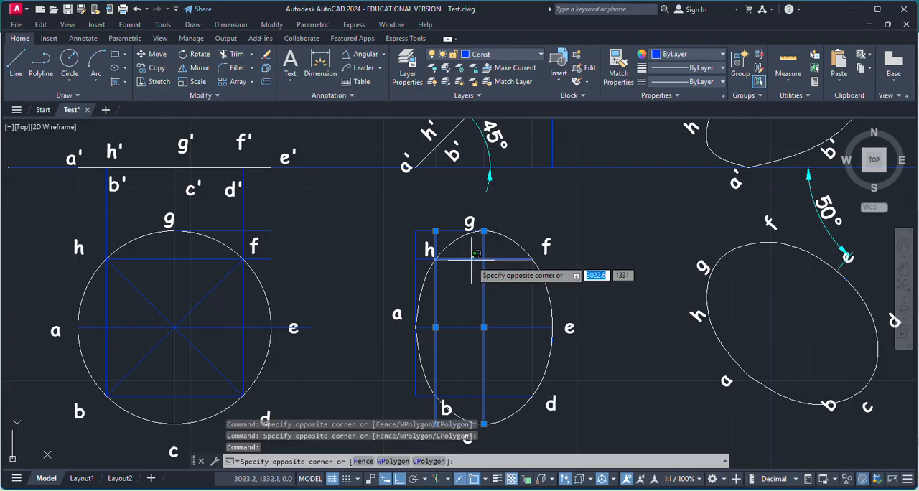
left_click(503, 276)
left_click(532, 296)
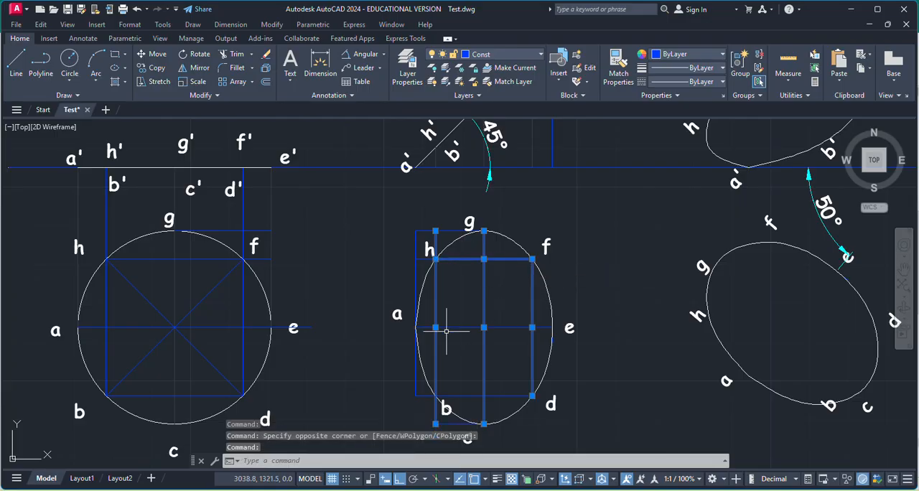
left_click(505, 396)
left_click(424, 396)
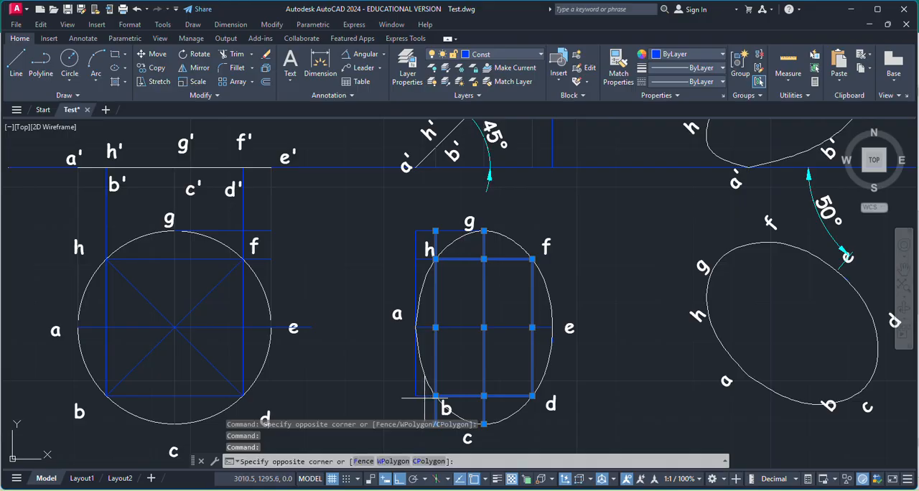
left_click(414, 385)
left_click(418, 383)
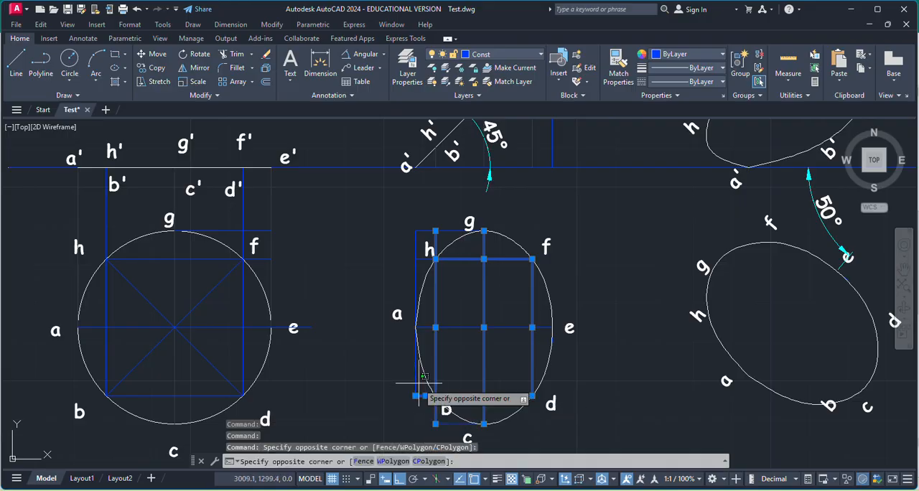
left_click(418, 383)
left_click(416, 383)
left_click(428, 241)
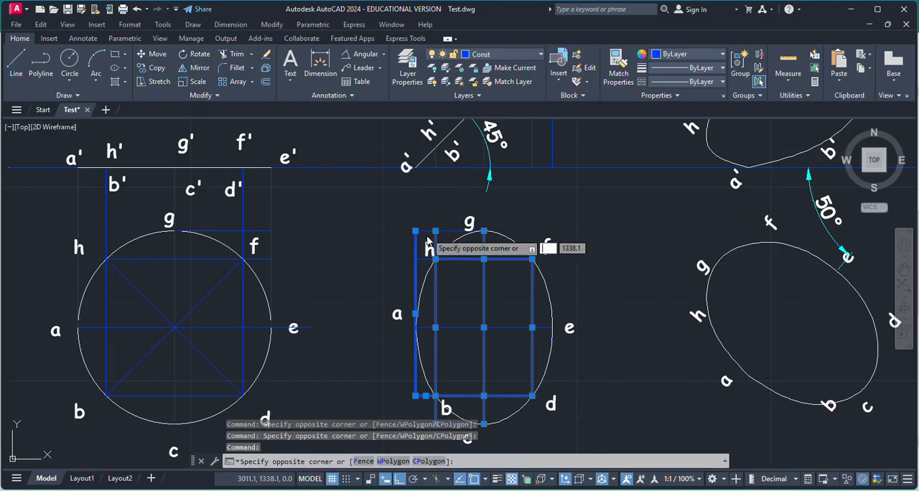
left_click(429, 242)
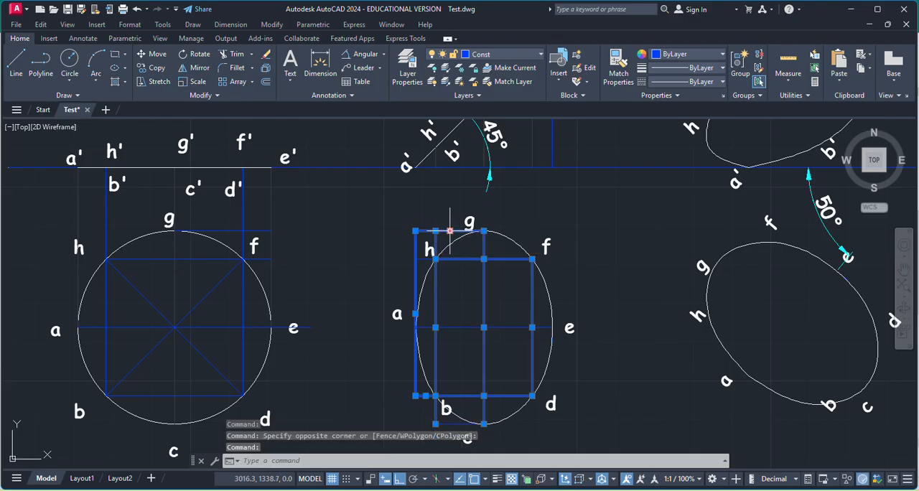
key("Delete")
left_click(426, 257)
key("Delete")
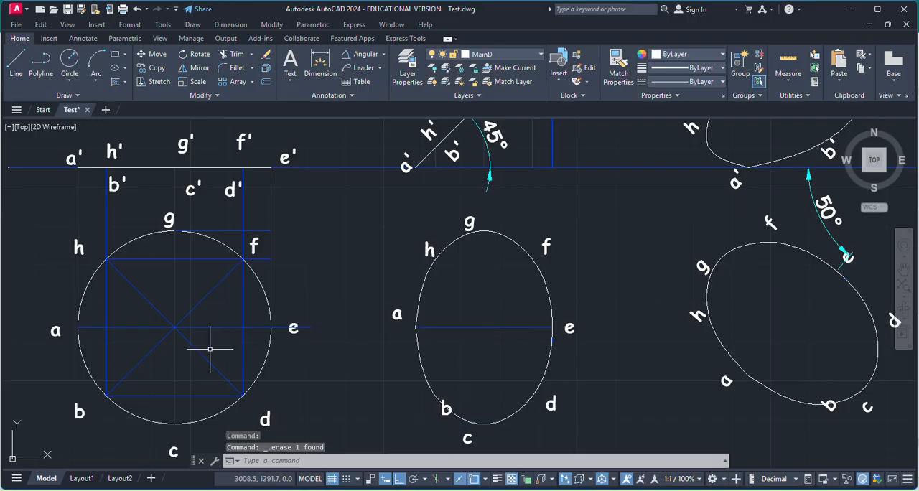
Erase the projectors from d–f, e and g above the first top view's circle, plus the horizontal line extending from g.
left_click(242, 219)
key("Delete")
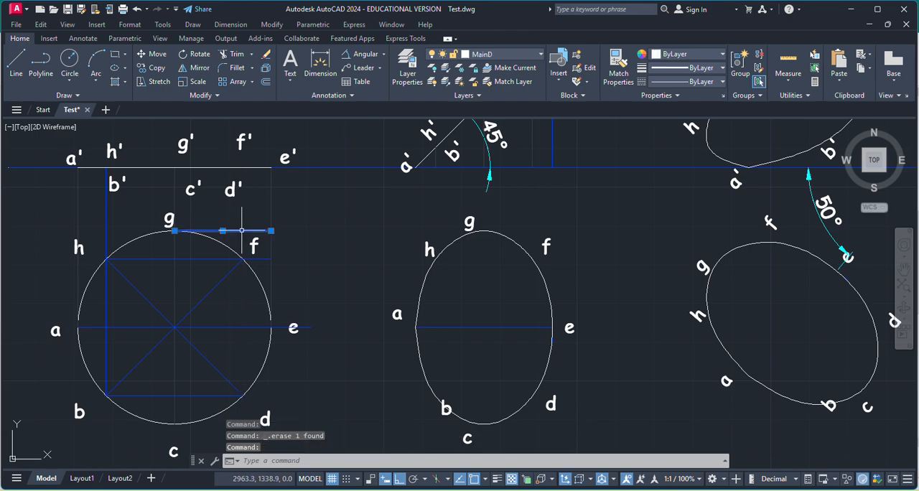
left_click(279, 211)
left_click(273, 213)
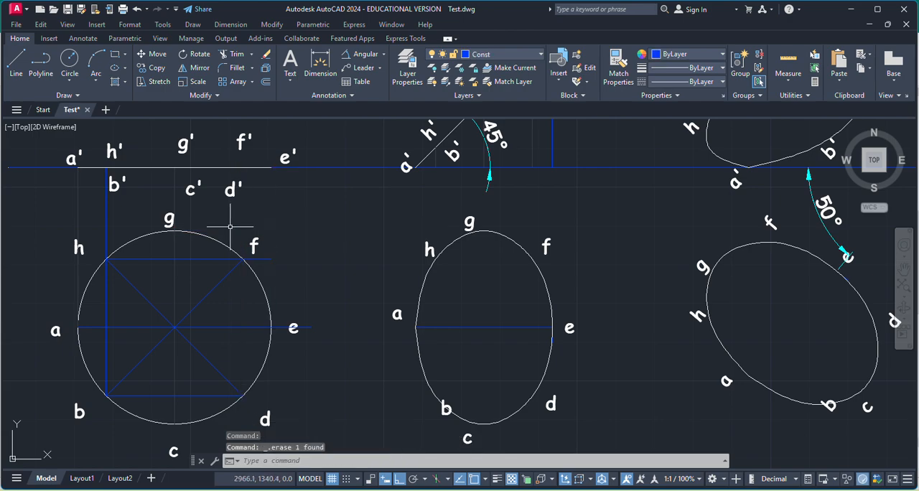
left_click(174, 199)
key("Delete")
Erase the vertical projectors from h–b and a, the horizontal line through h and f, and the extension beyond e at the circle.
left_click(106, 208)
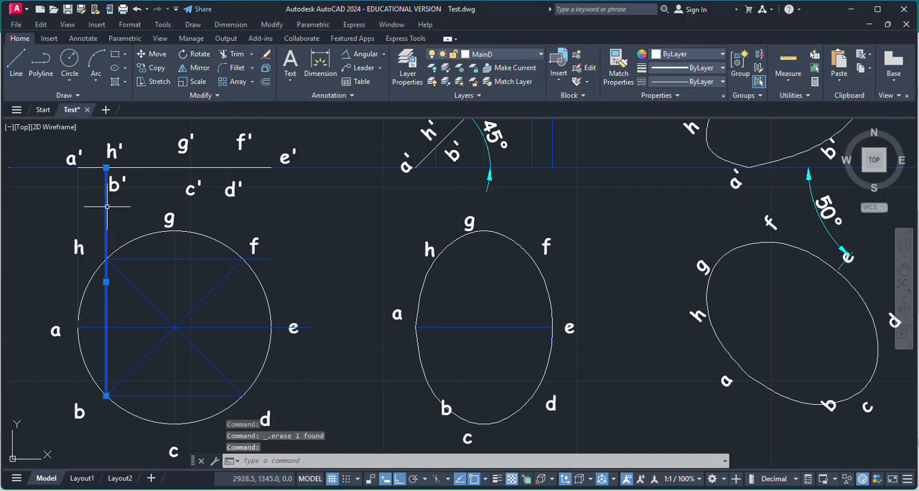
key("Delete")
left_click(78, 209)
key("Delete")
left_click(307, 327)
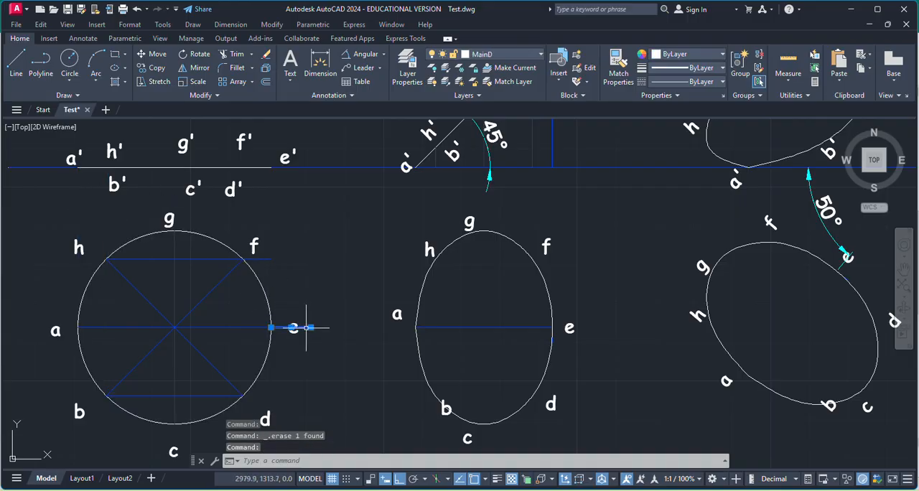
key("Delete")
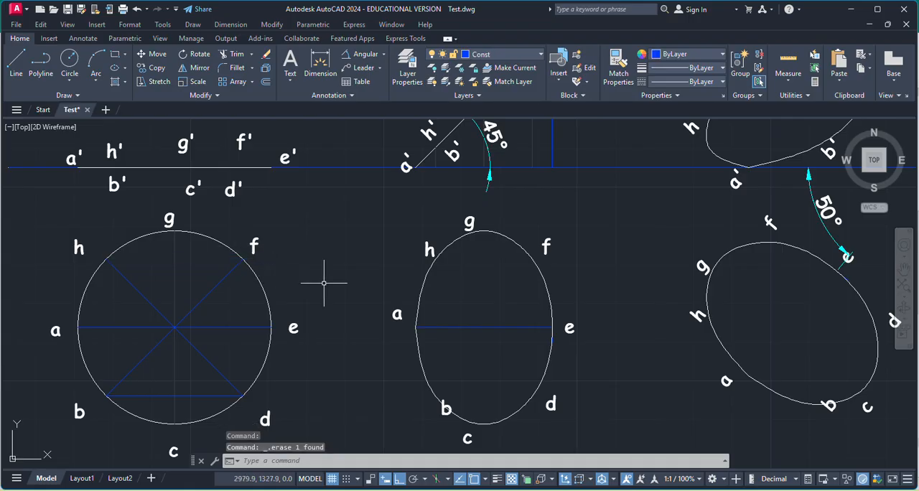
Erase the horizontal chord joining b and d in the first top view's circle.
scroll(421, 287, "down", 2)
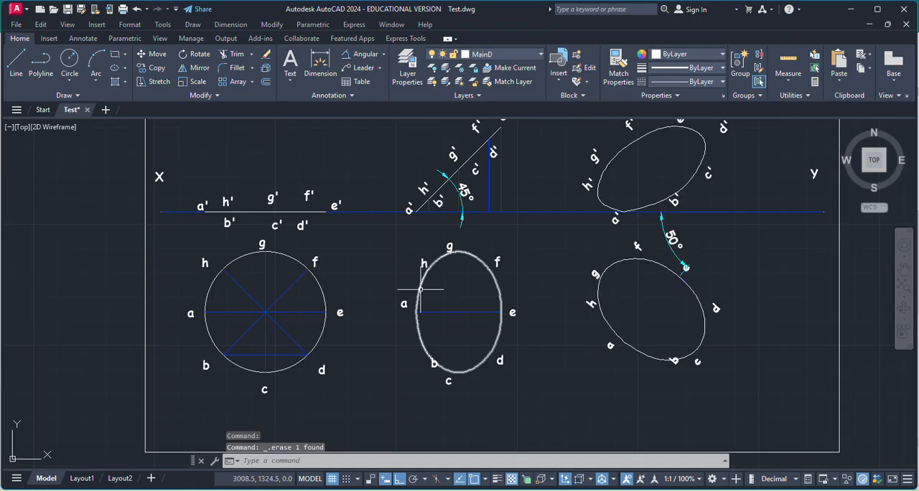
left_click(291, 358)
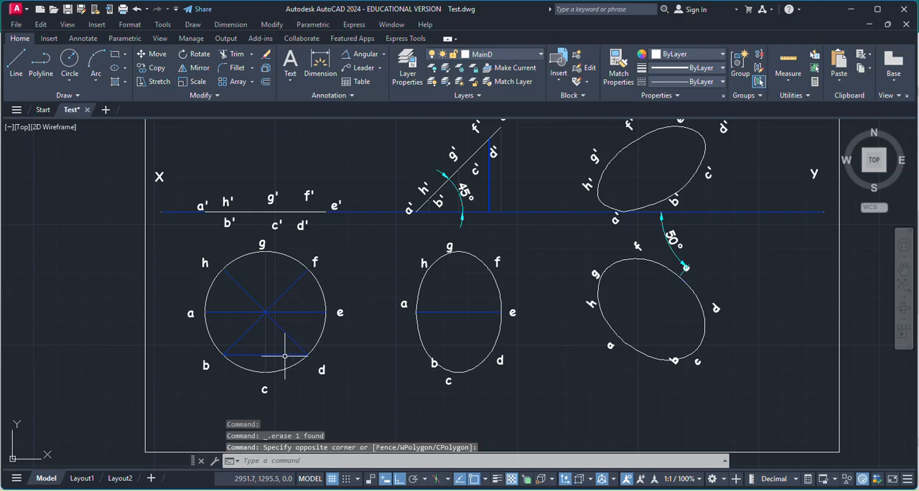
left_click(228, 348)
key("Delete")
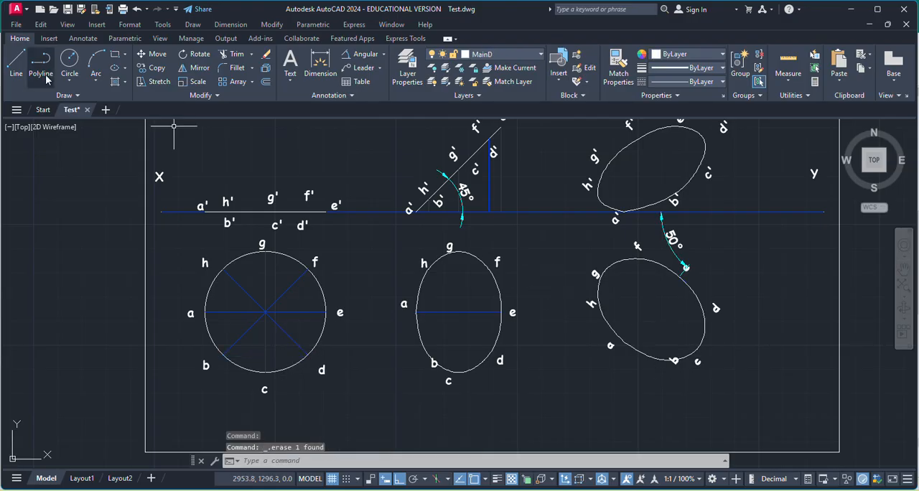
Draw a line from a to e across the ellipse of the third top view.
left_click(16, 63)
scroll(614, 347, "up", 5)
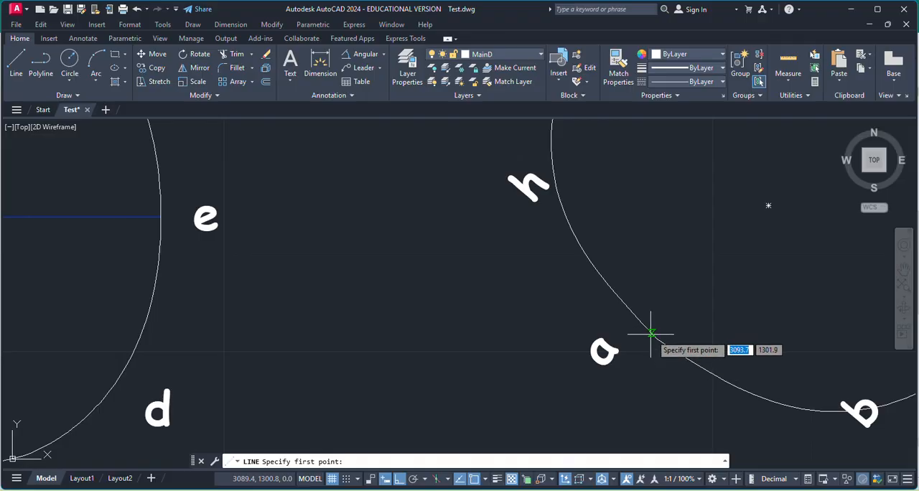
left_click(655, 338)
scroll(763, 303, "down", 5)
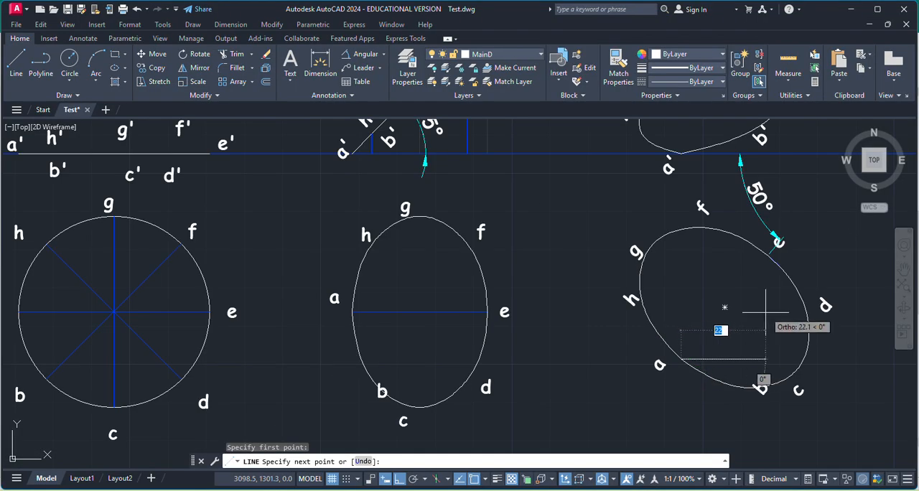
scroll(780, 268, "up", 6)
left_click(715, 201)
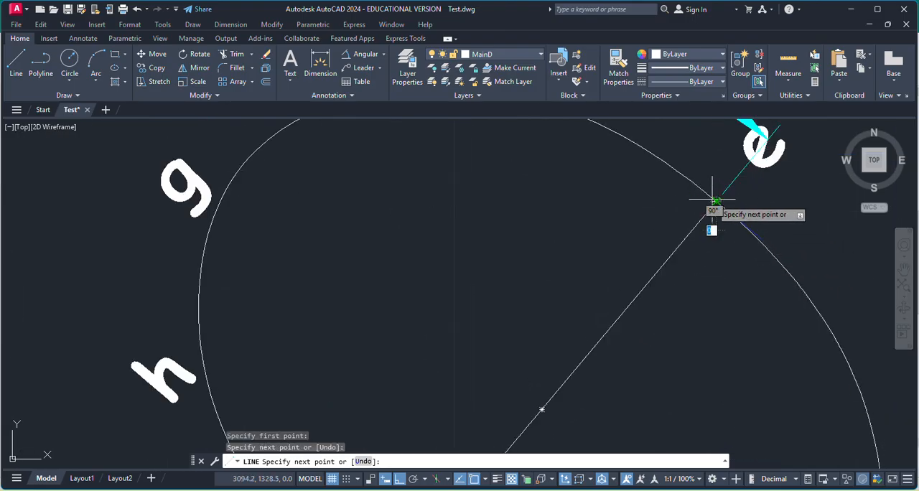
key("Escape")
Move the new a–e line in the third top view's ellipse to the Const layer.
left_click(615, 302)
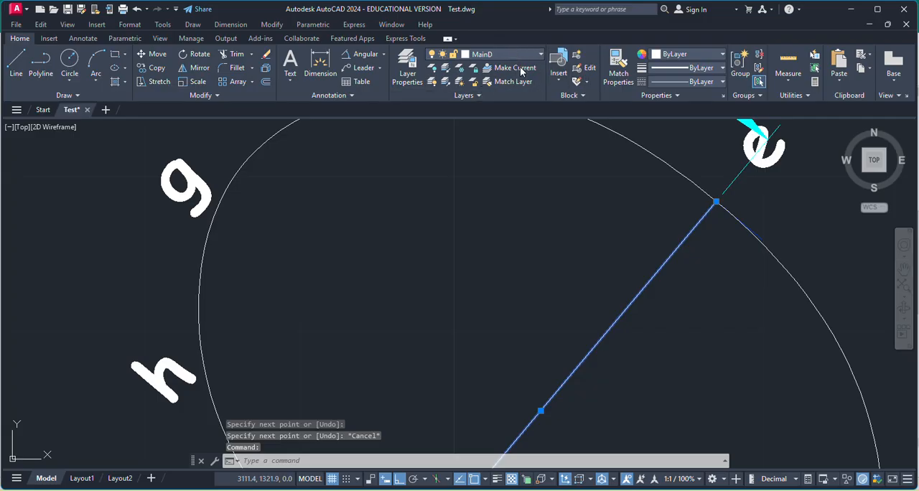
left_click(506, 55)
left_click(490, 85)
scroll(615, 273, "down", 5)
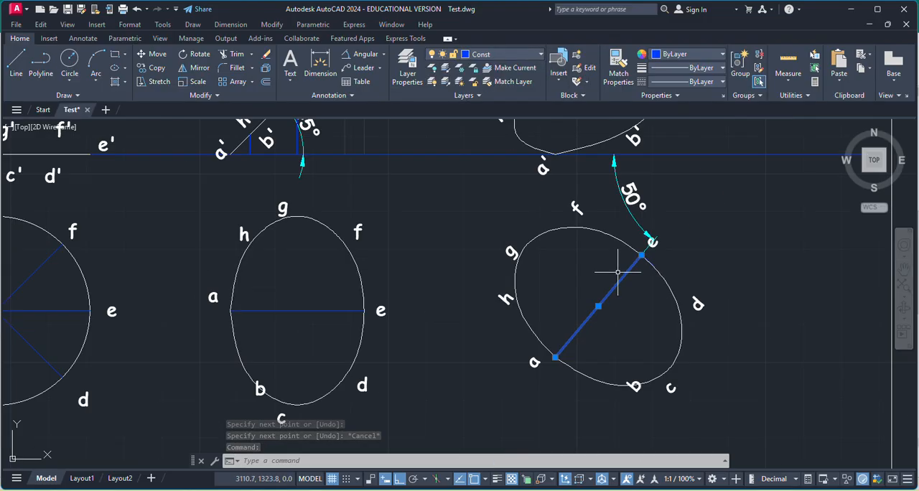
key("Escape")
Frame all the front and top views along the XY line with Zoom Window.
scroll(557, 352, "down", 3)
scroll(643, 319, "up", 2)
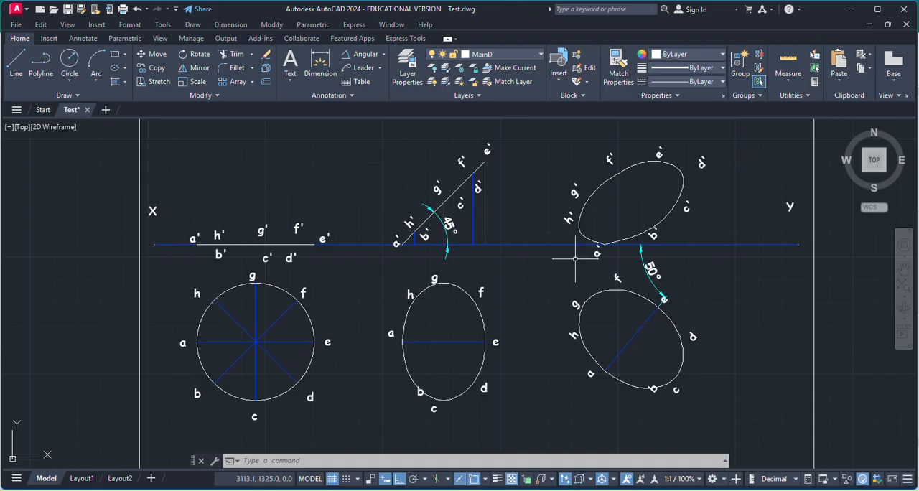
scroll(612, 311, "down", 2)
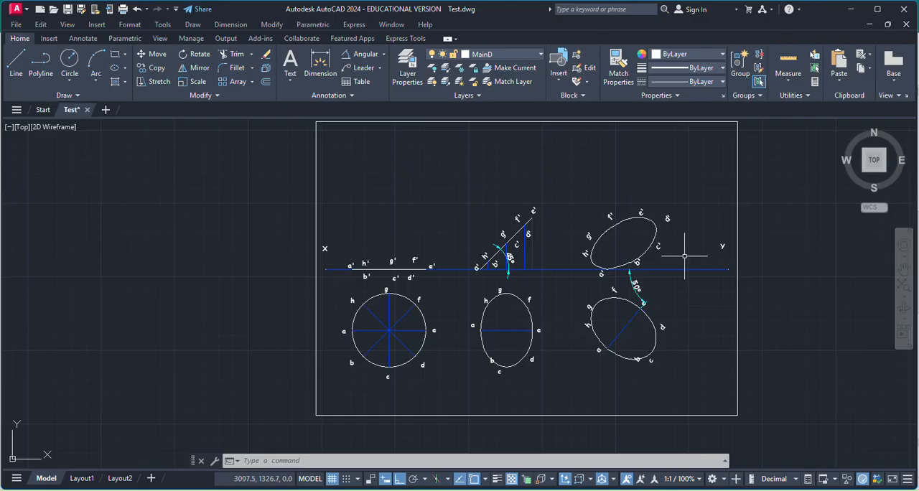
left_click(904, 297)
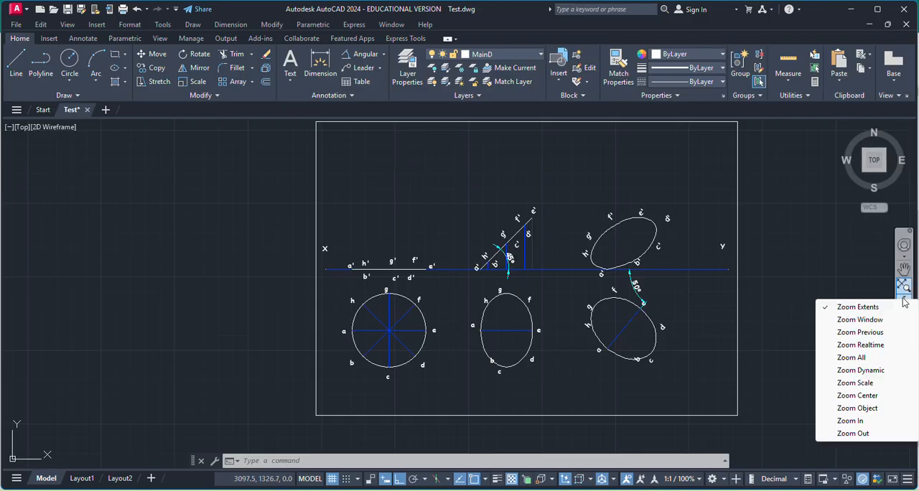
left_click(872, 322)
left_click(329, 163)
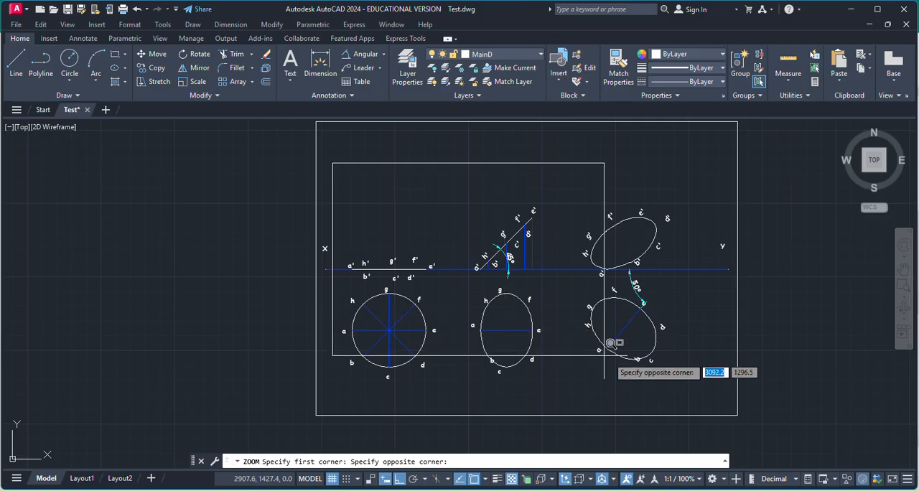
left_click(711, 390)
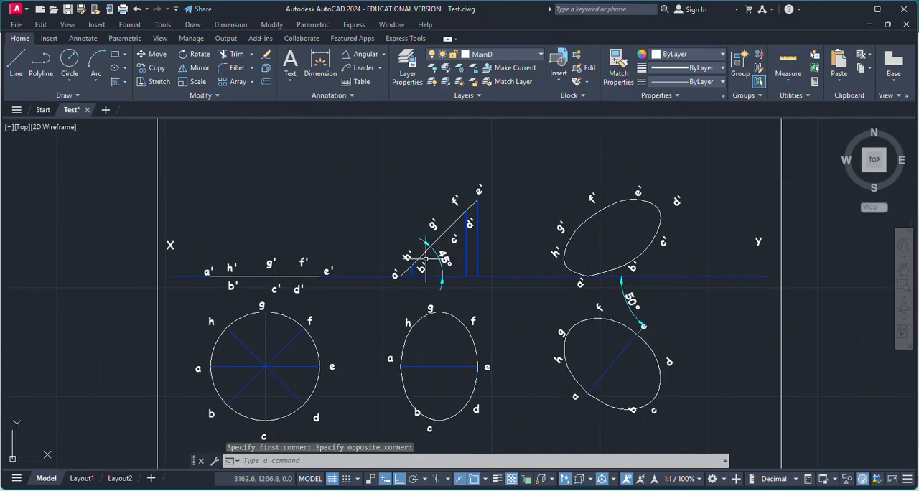